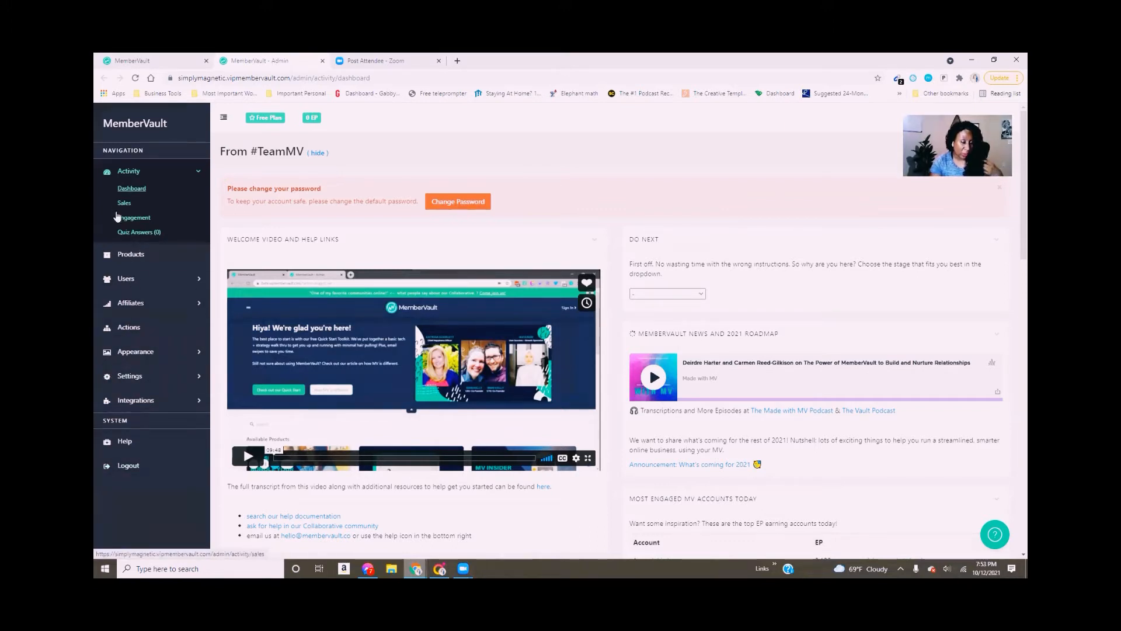
Step: In the general admin settings, set Show Leaderboard and Enable Public Marketplace to No
click(122, 381)
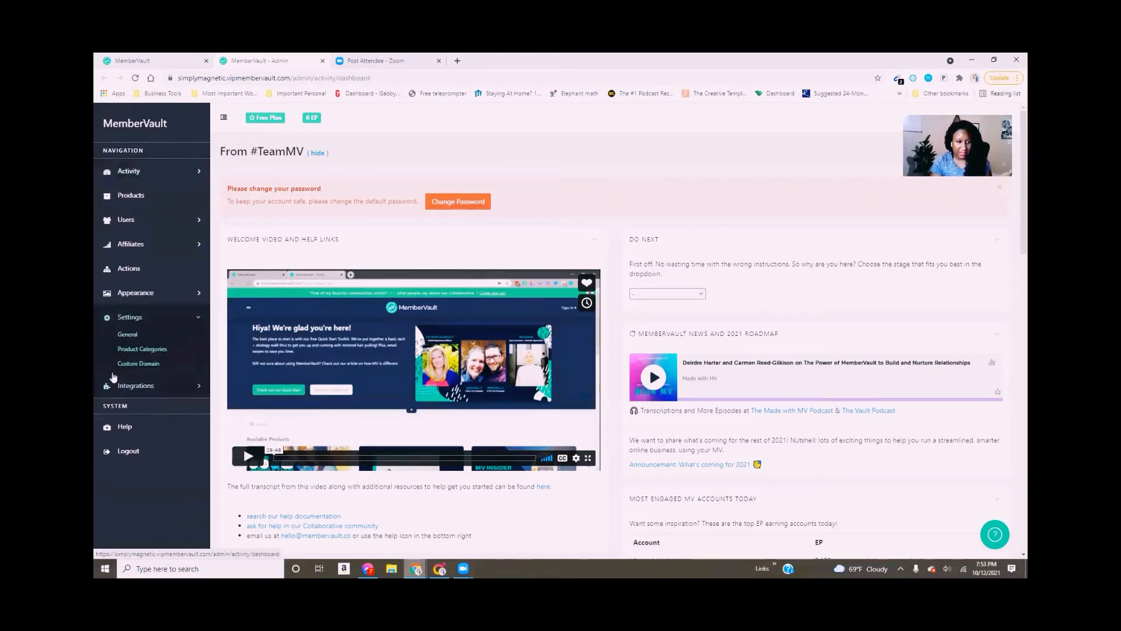
click(128, 339)
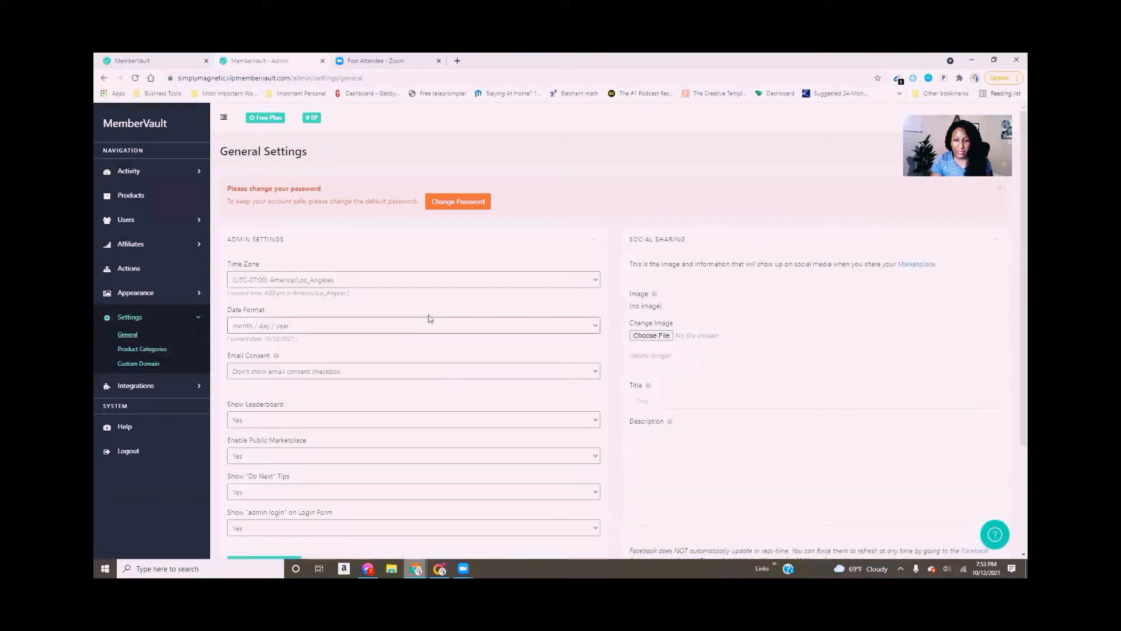
scroll(430, 318, down, 1)
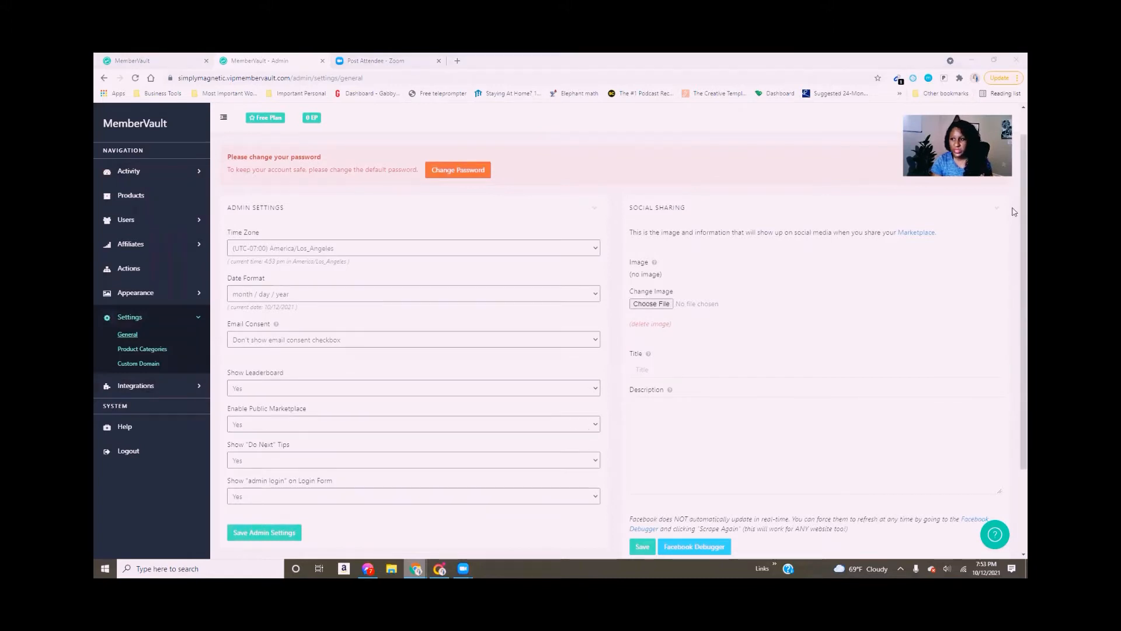
scroll(1014, 233, down, 2)
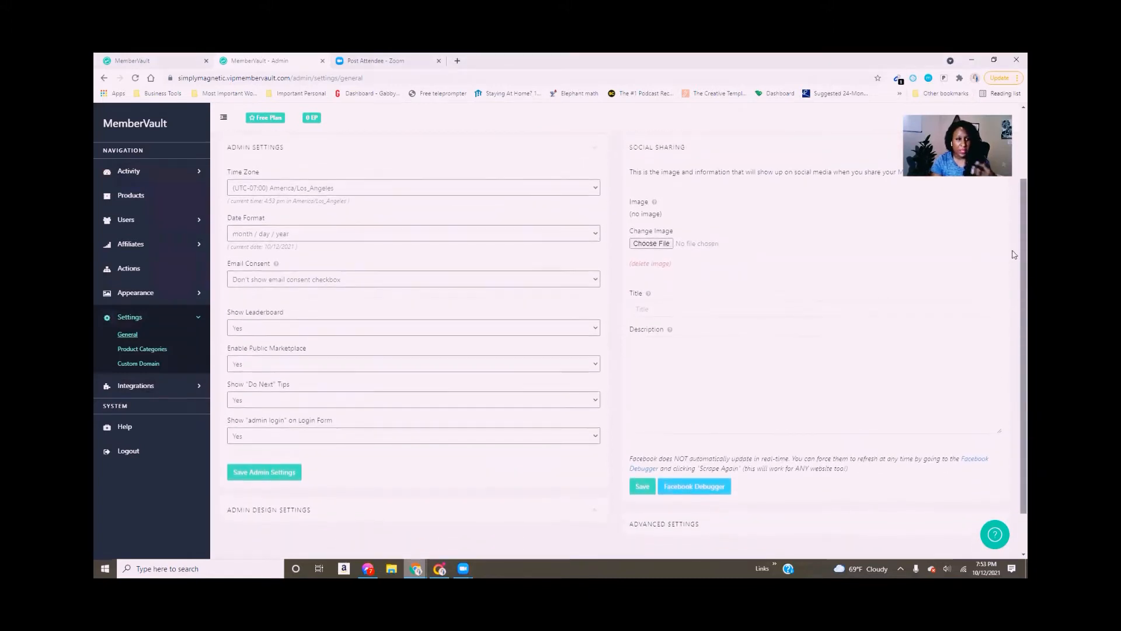
scroll(1014, 255, up, 1)
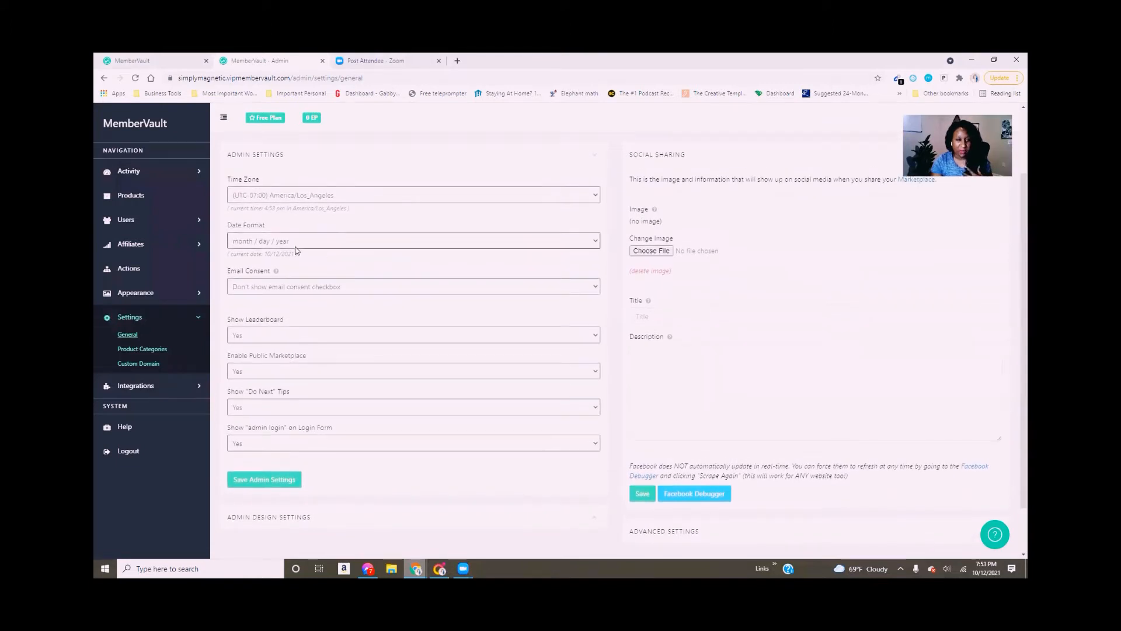
click(310, 340)
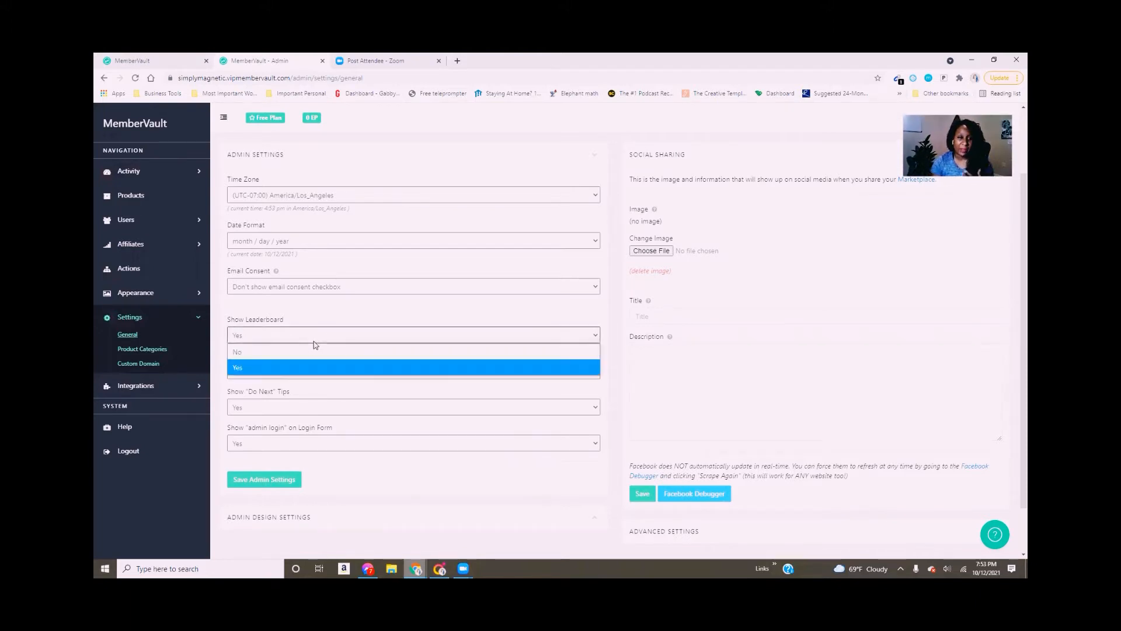
click(309, 361)
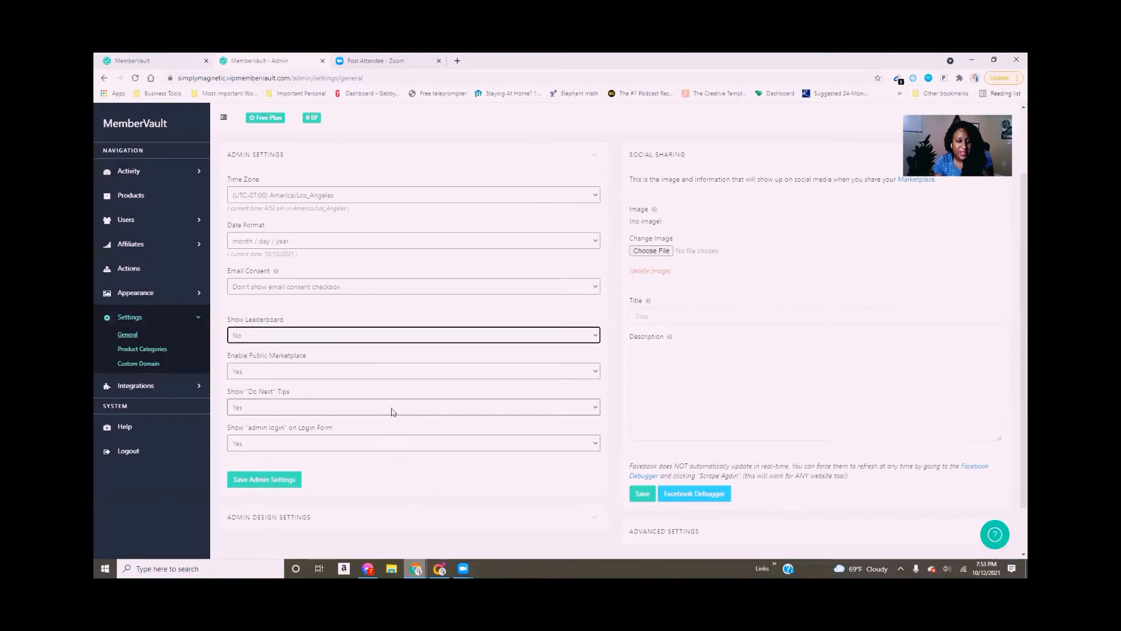
click(319, 373)
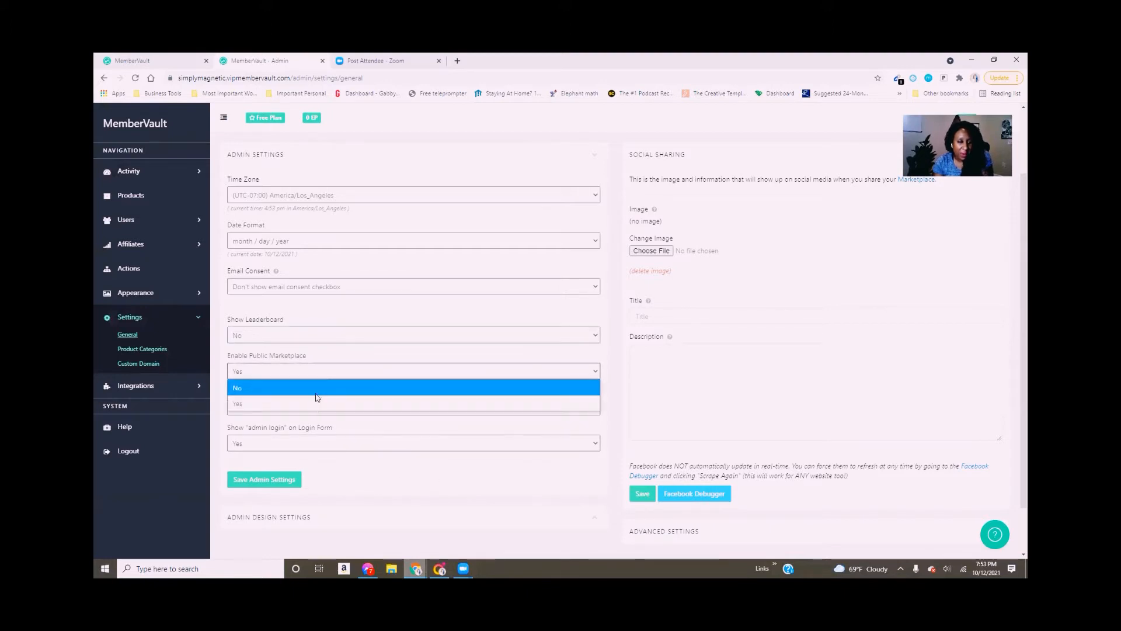
click(315, 389)
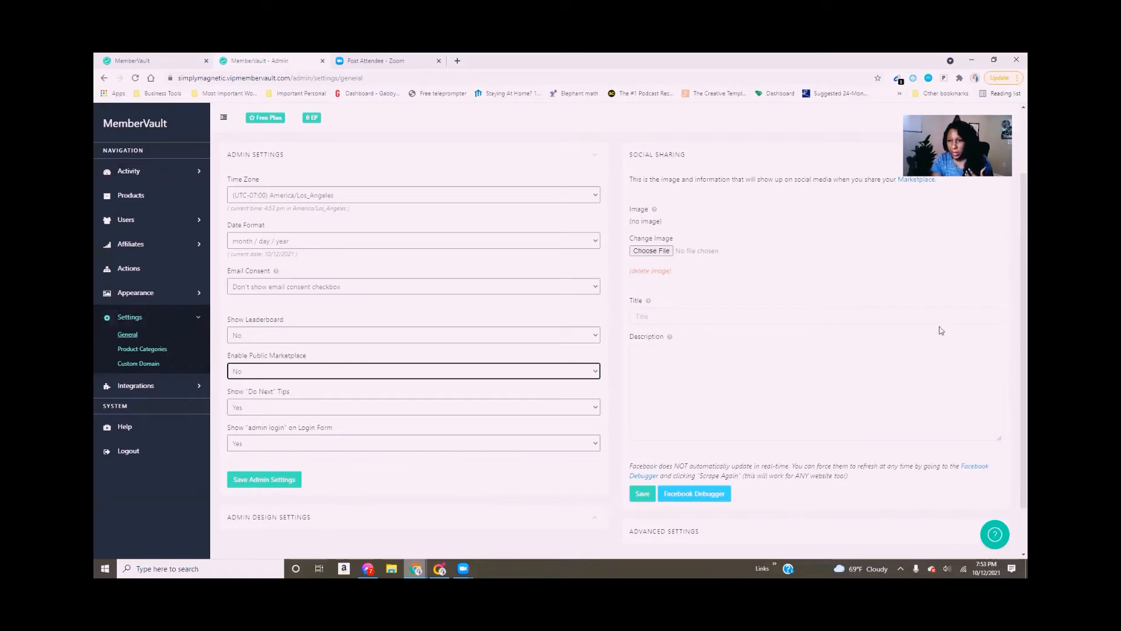
Step: Look over the product categories and custom domain settings
scroll(1008, 292, up, 2)
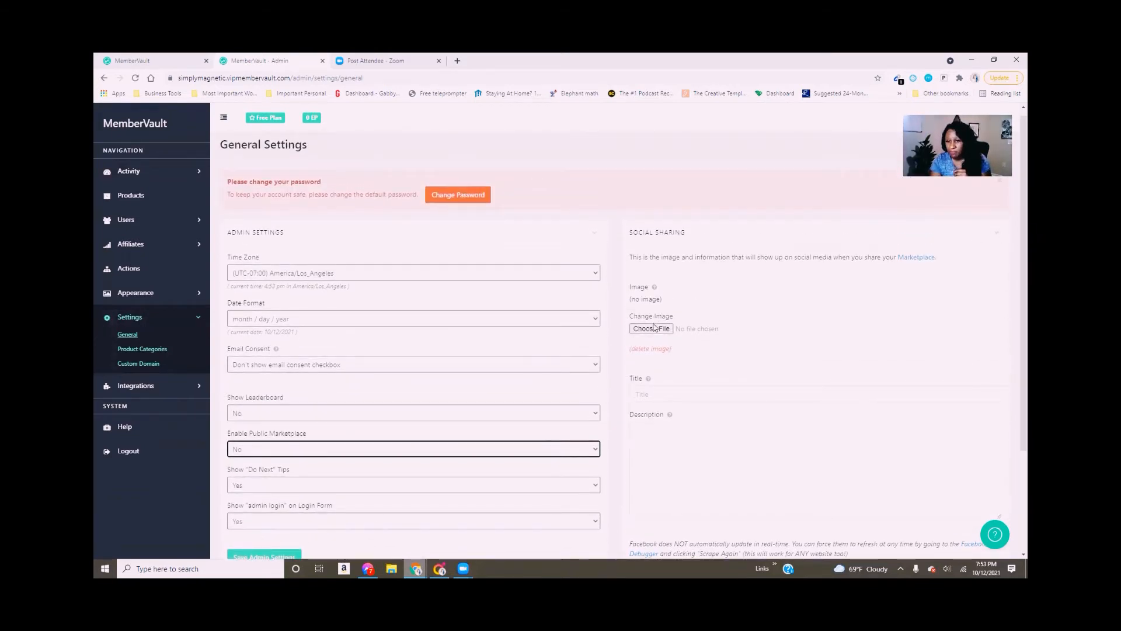
scroll(1013, 377, down, 3)
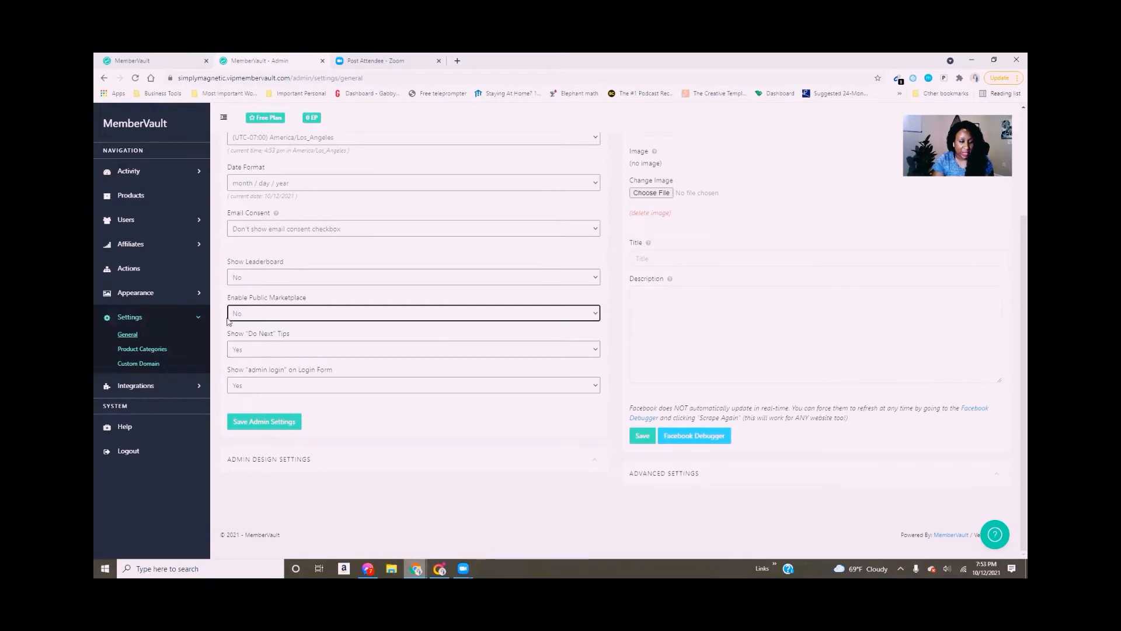
click(153, 349)
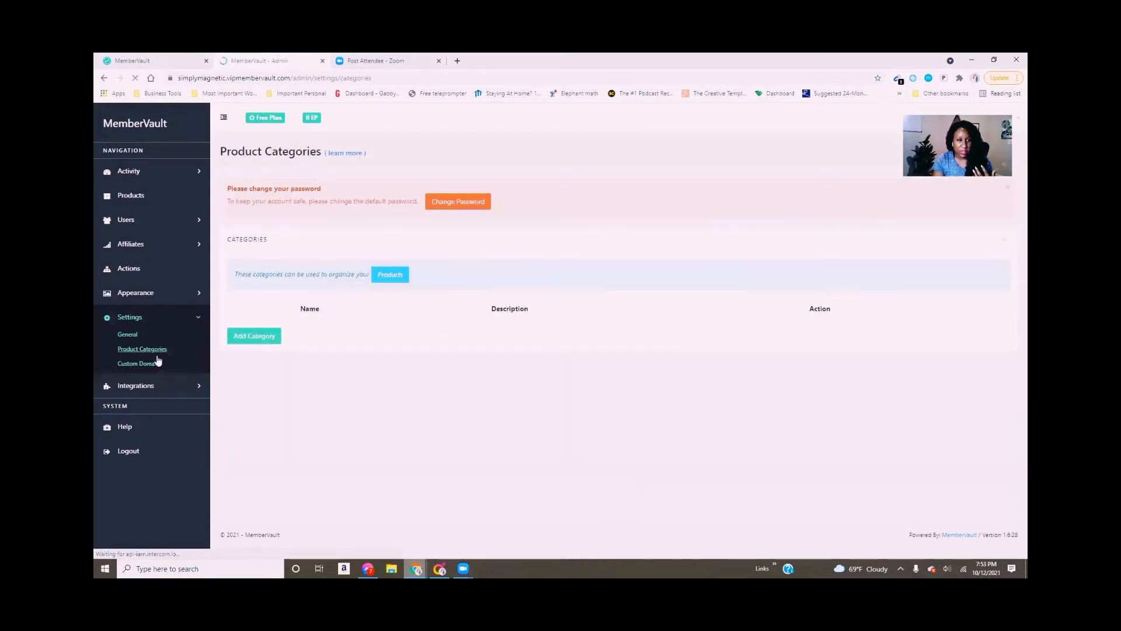
click(157, 364)
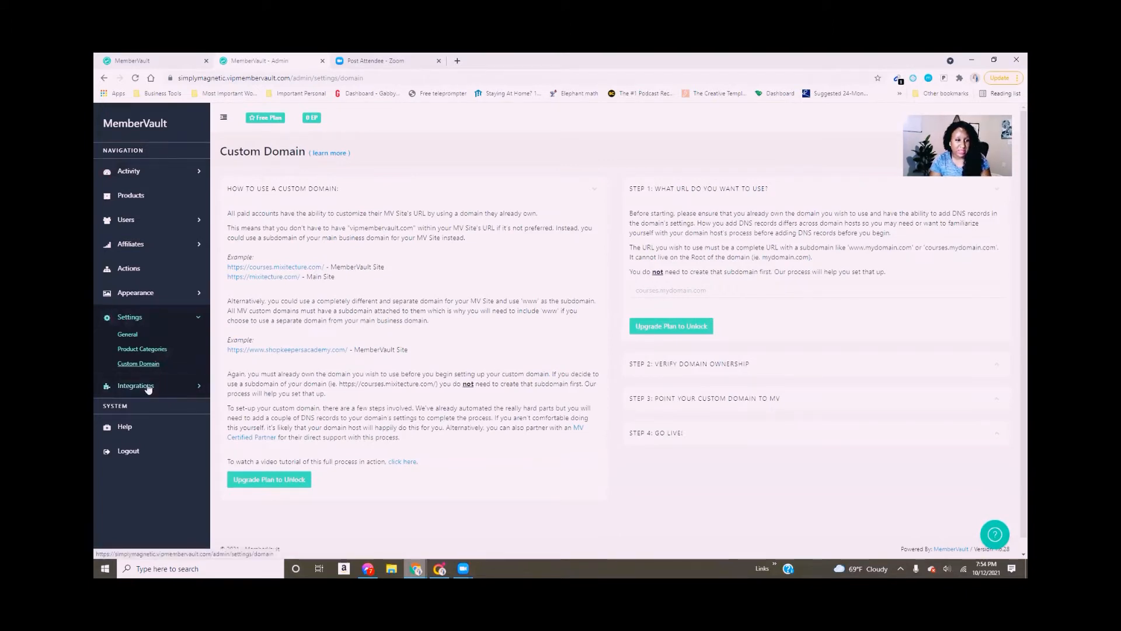
Step: Review the email, payment and advanced integration options, including the list of supported email service companies
click(148, 387)
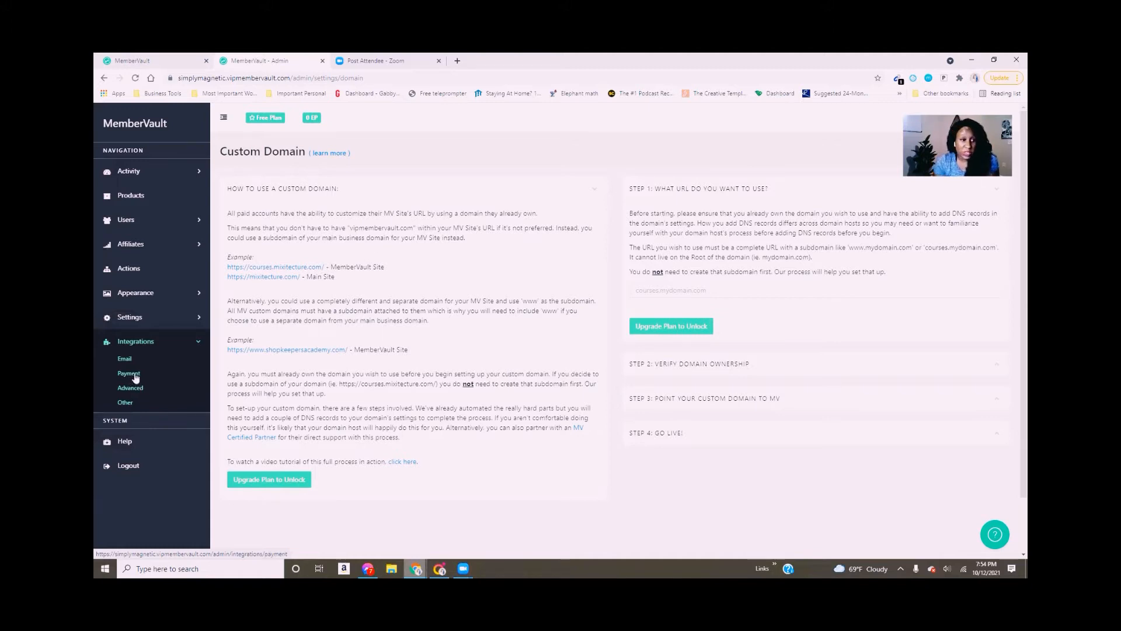
click(121, 358)
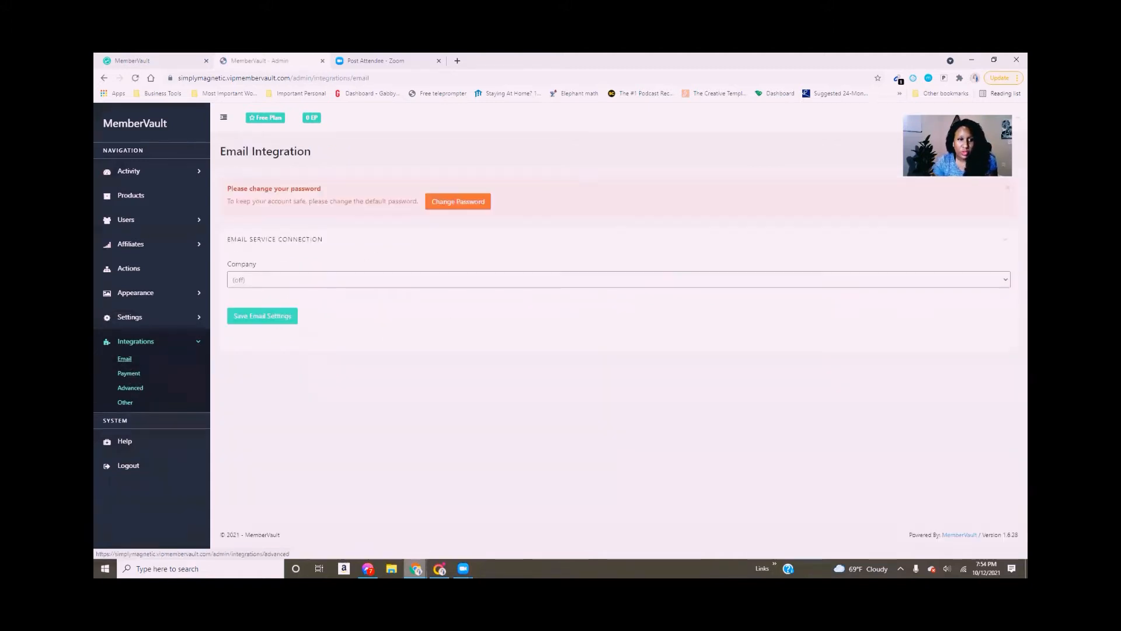
click(382, 279)
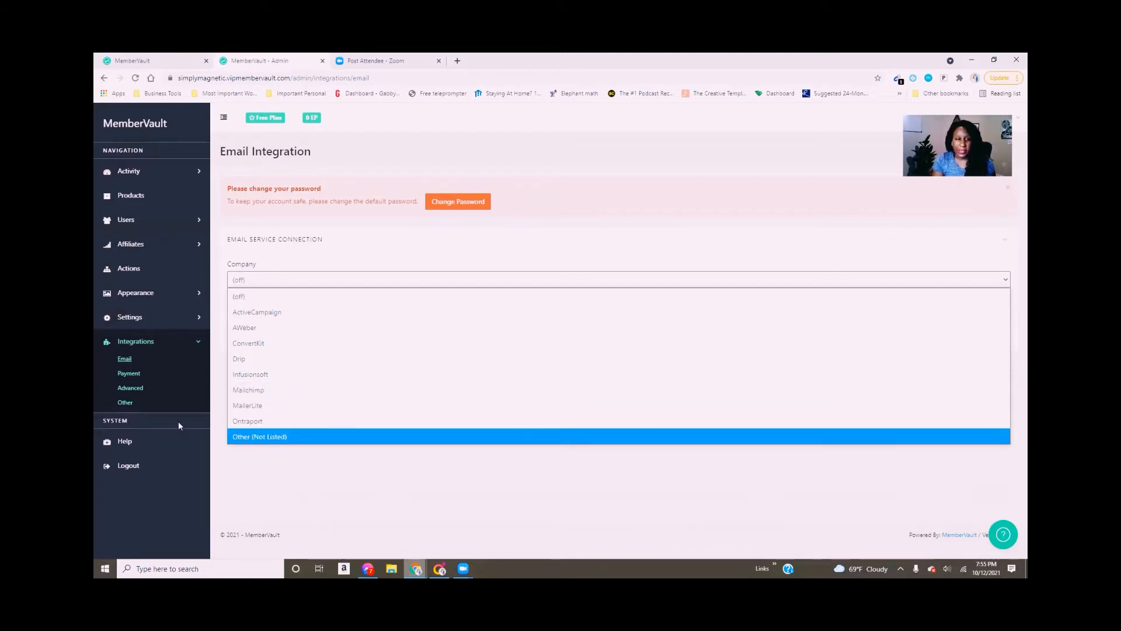
click(126, 375)
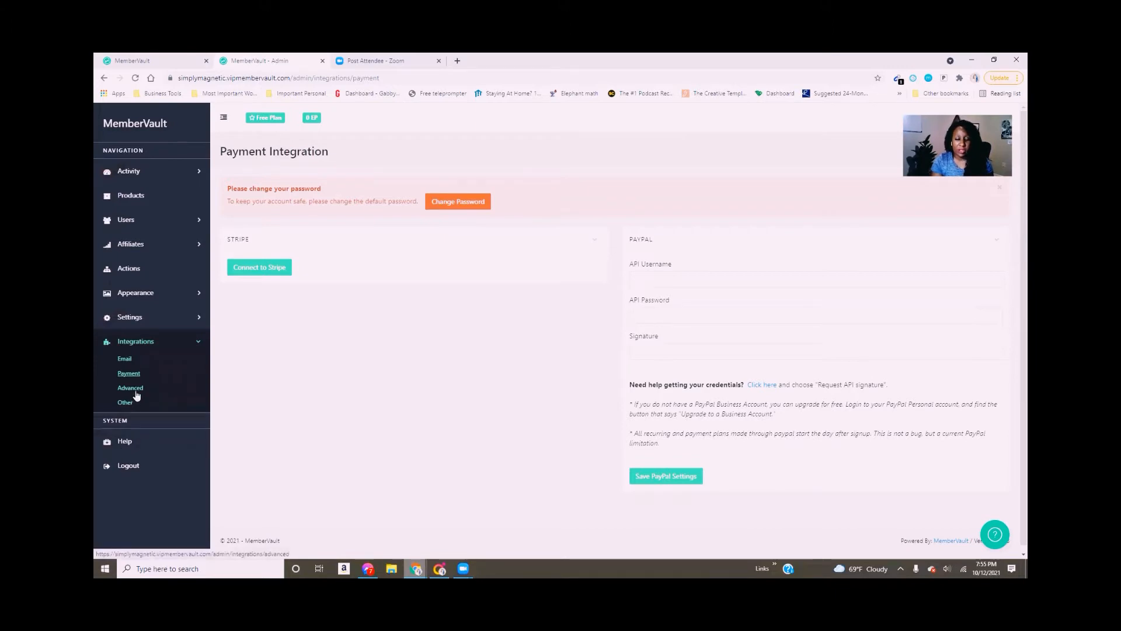
click(131, 387)
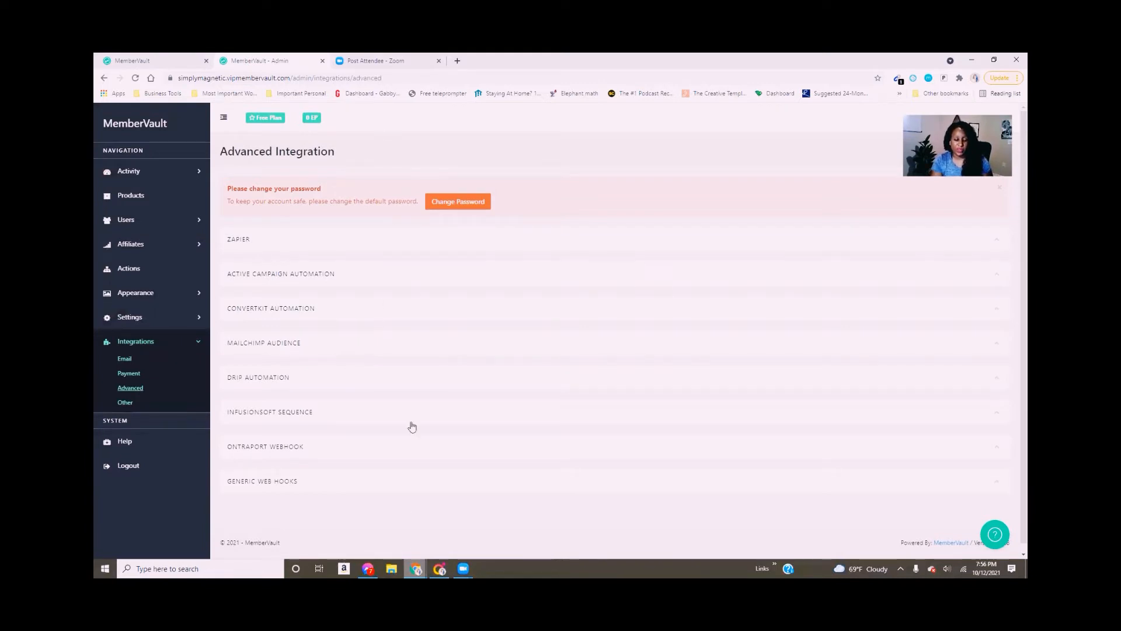
click(126, 403)
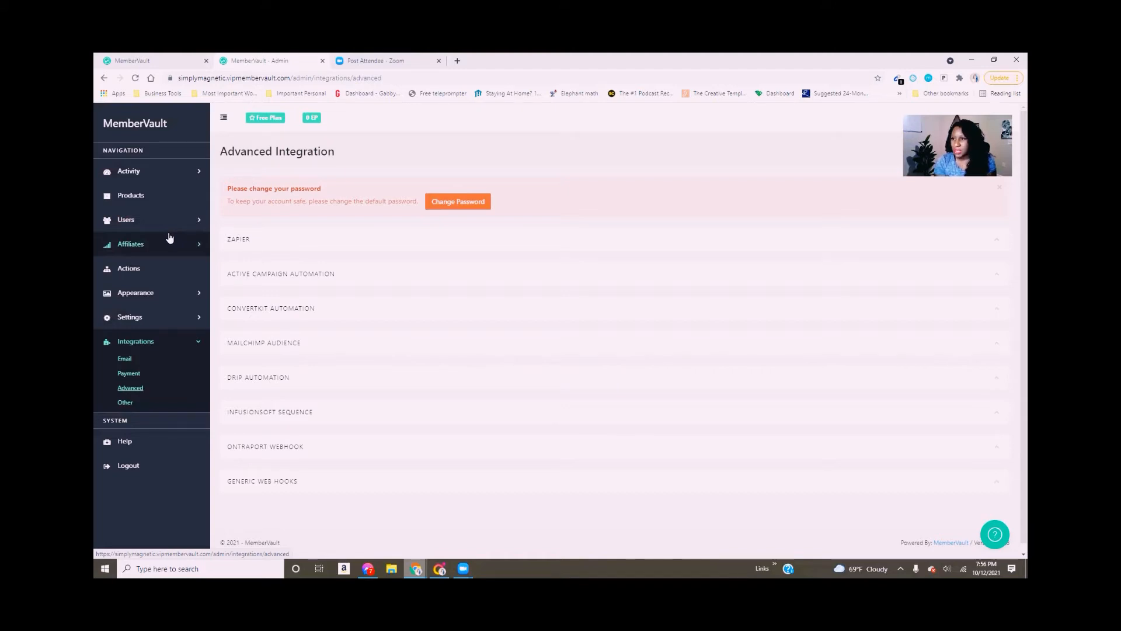
Step: In the branding settings, set the site title to "Simply Magnetic" and open the logo upload area
click(143, 294)
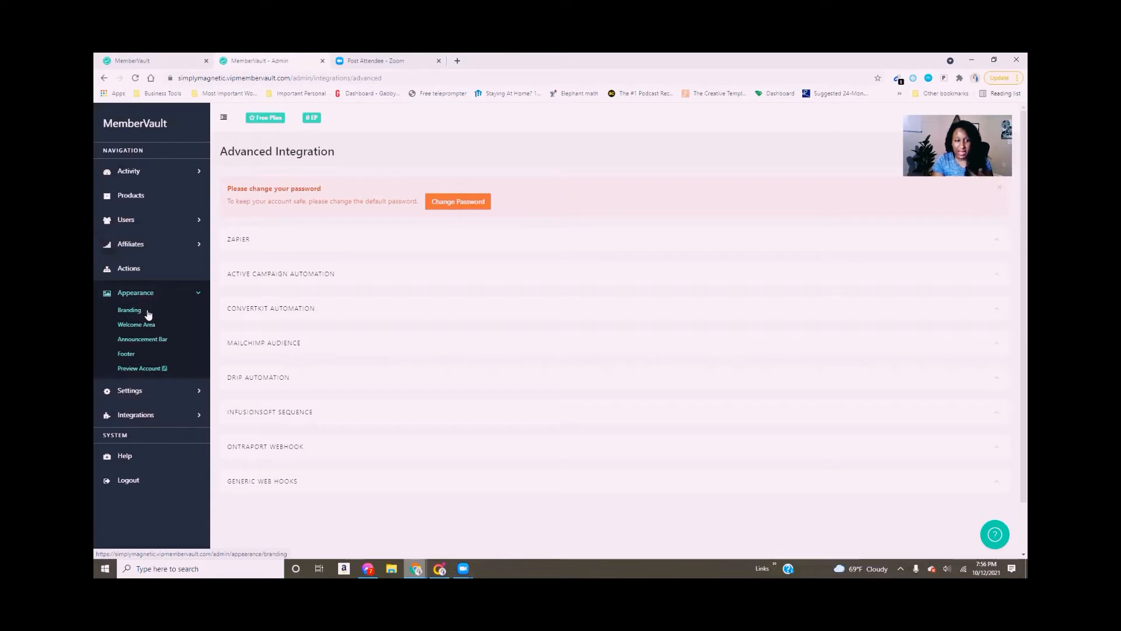
click(147, 314)
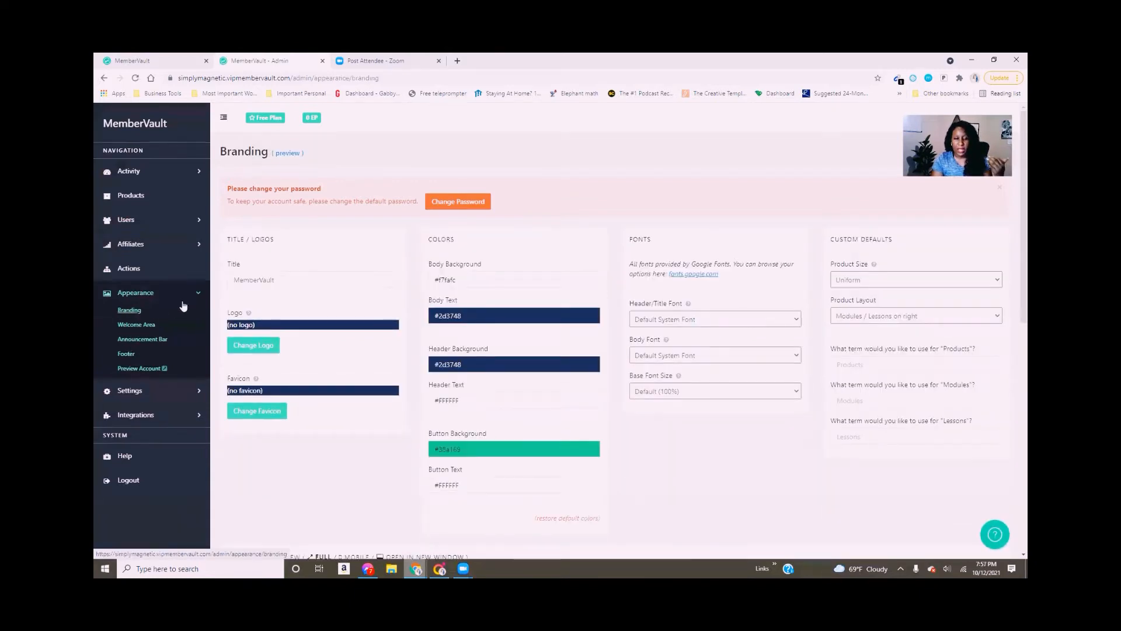
double_click(304, 284)
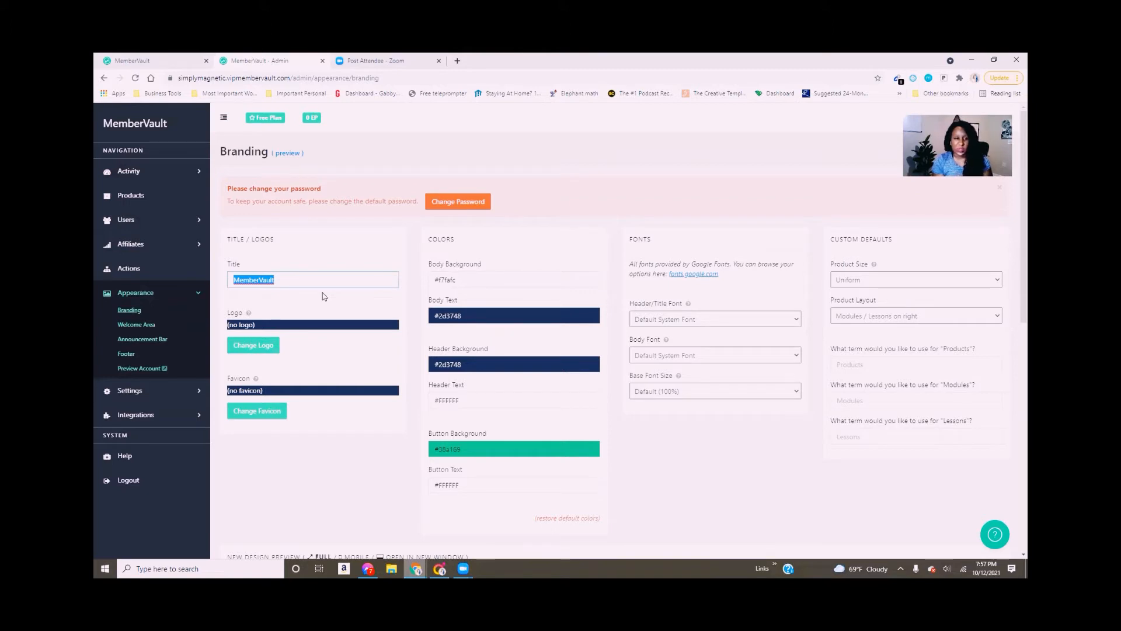
text(Simply)
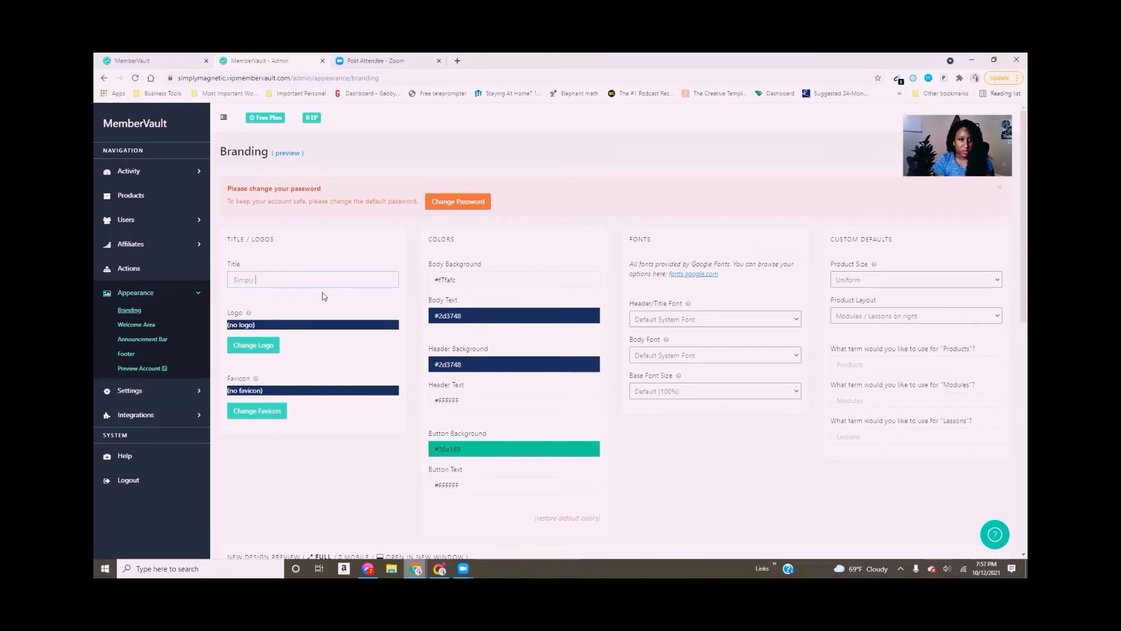
text( M)
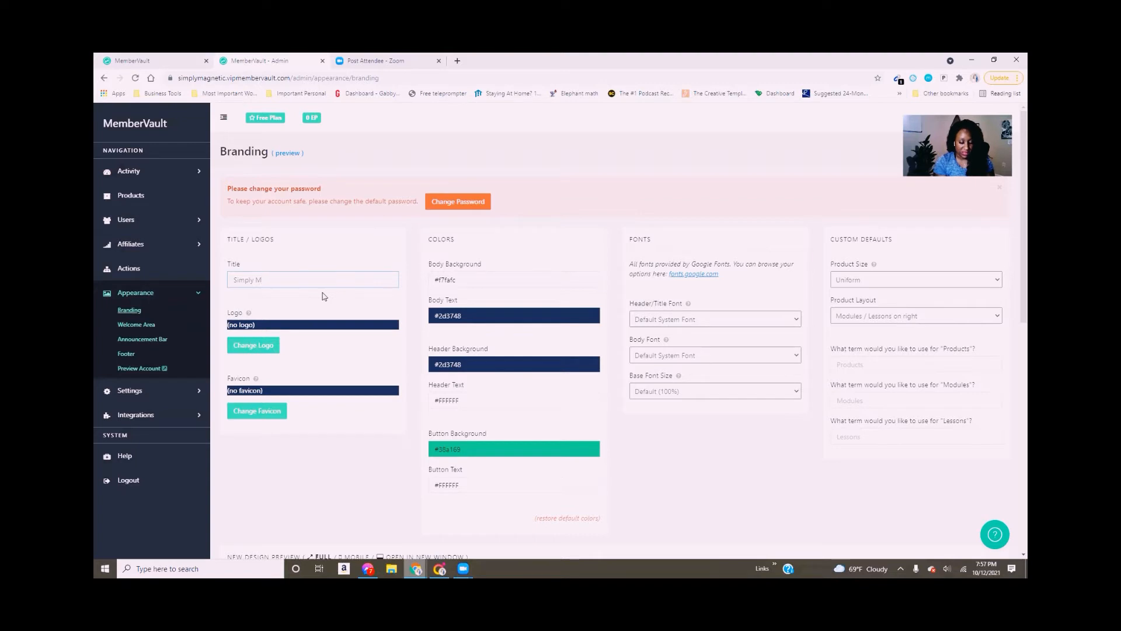
text(agnetic)
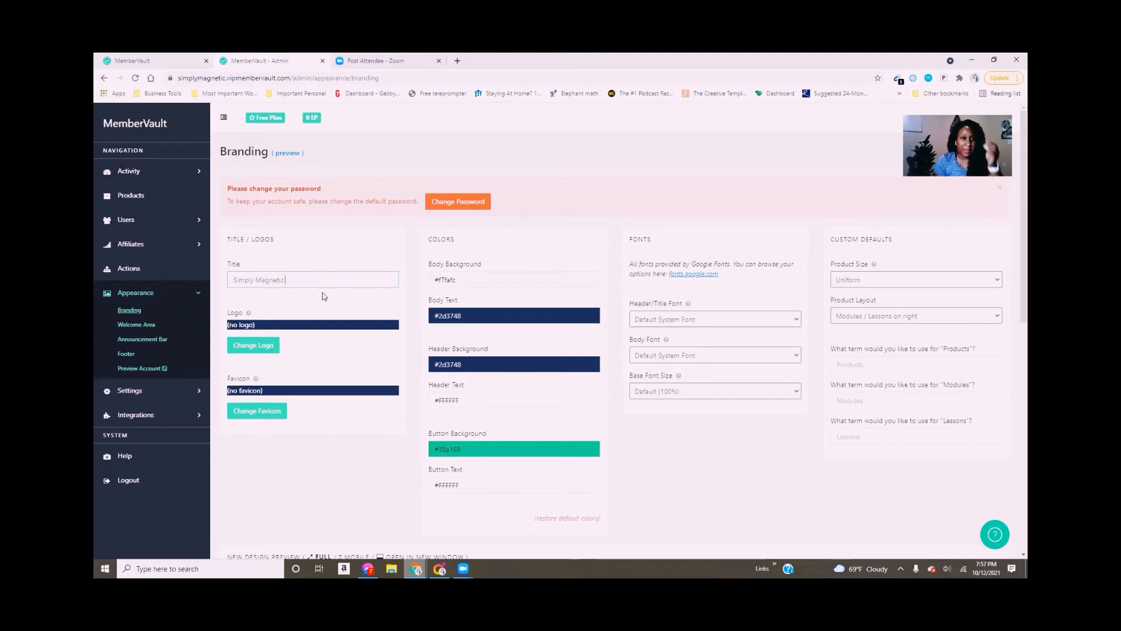
click(270, 346)
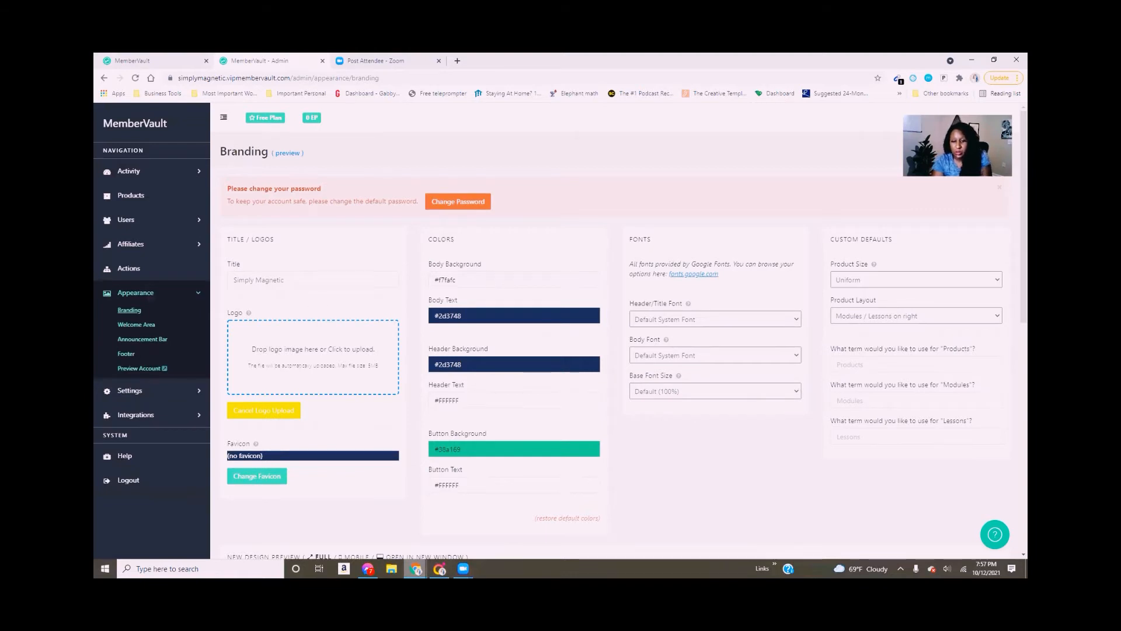
Step: Set the body background colour to white #FFFFFF and the body text colour to near-black #0F0F0F
click(486, 280)
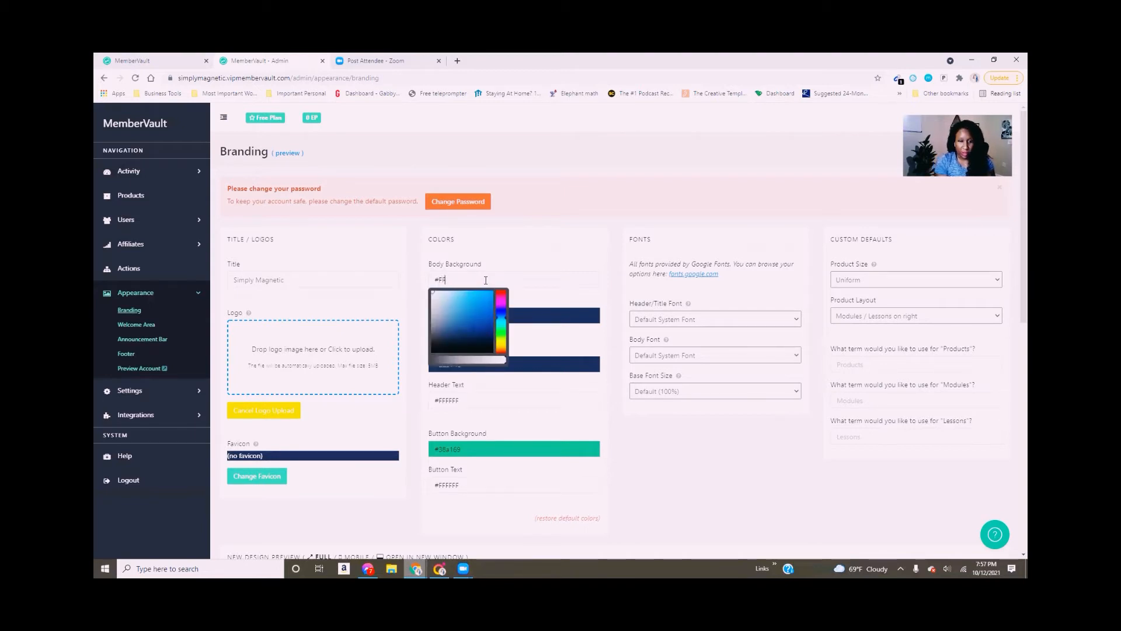
text(FFFFF)
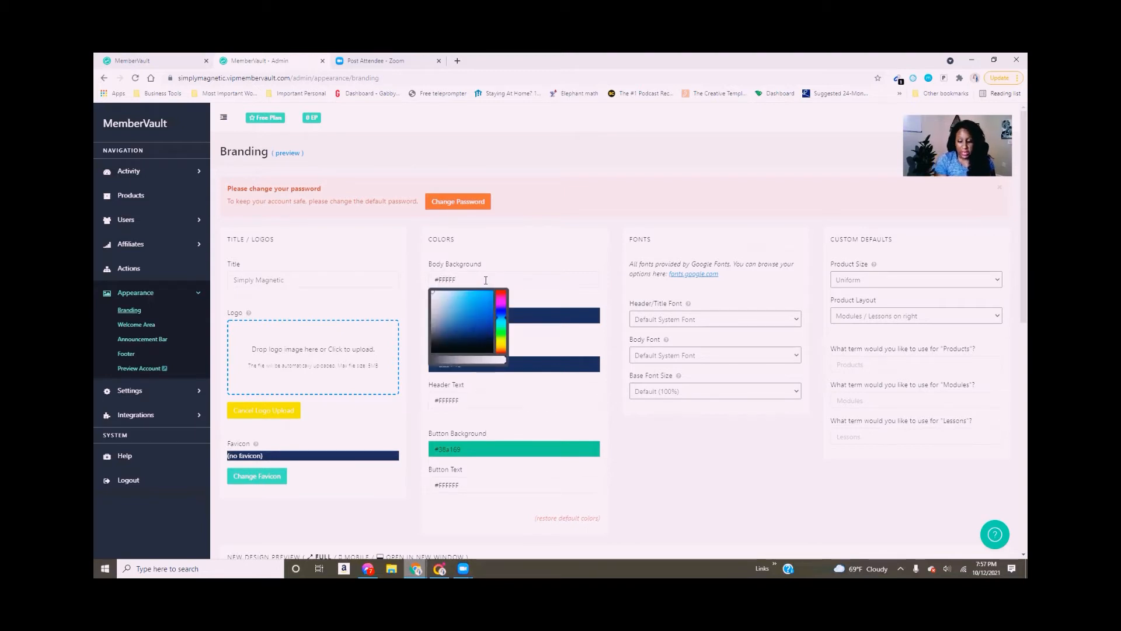
text(F)
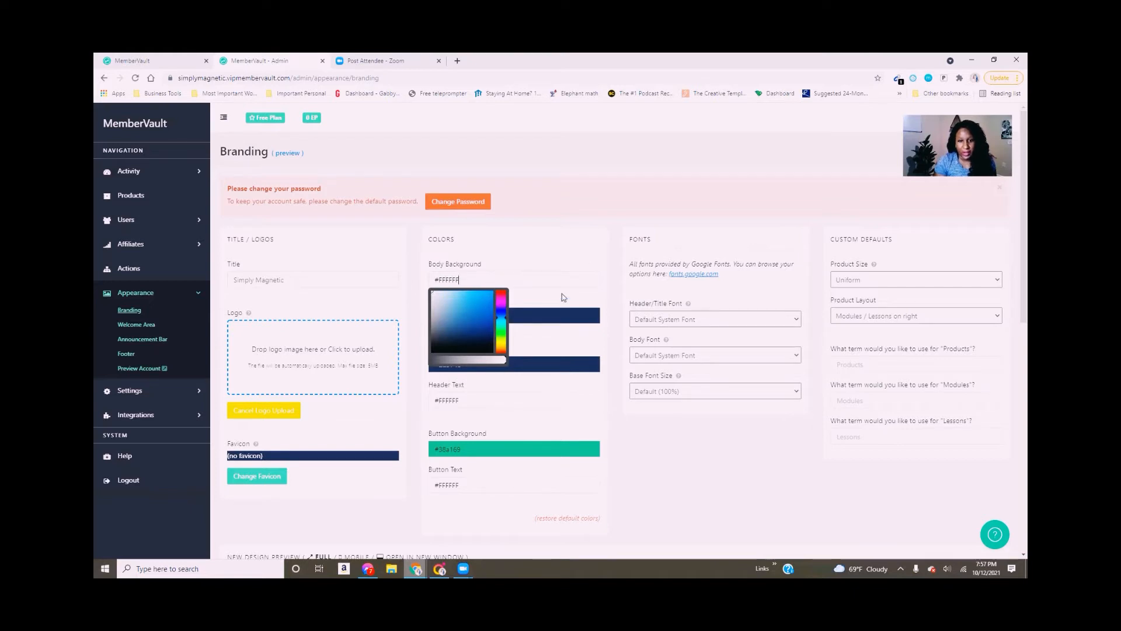
click(563, 311)
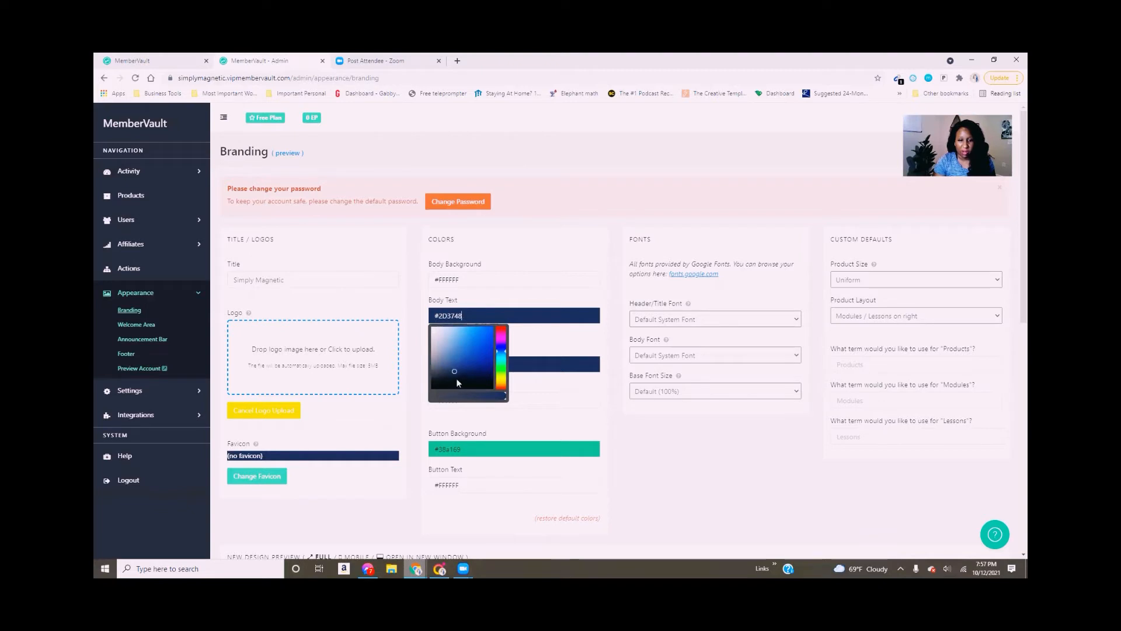
drag(455, 373, 431, 386)
click(742, 441)
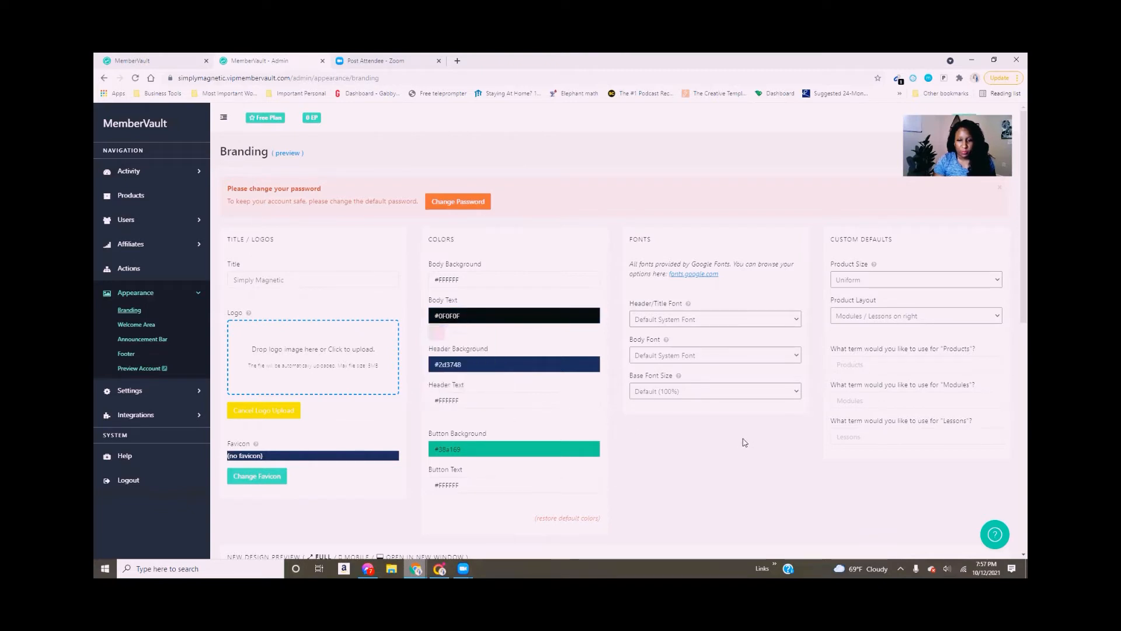
Step: Change the header background colour to near-black #0B0B0B
click(500, 366)
drag(448, 422, 430, 436)
click(634, 443)
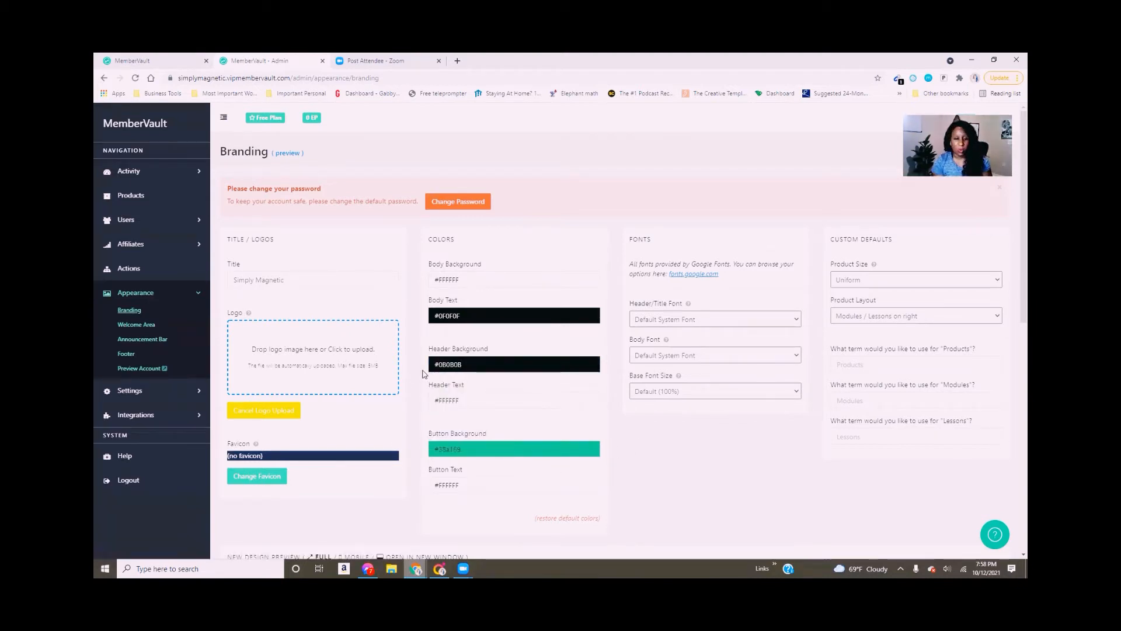
Step: Change the button background colour to tan #C6B296
click(510, 449)
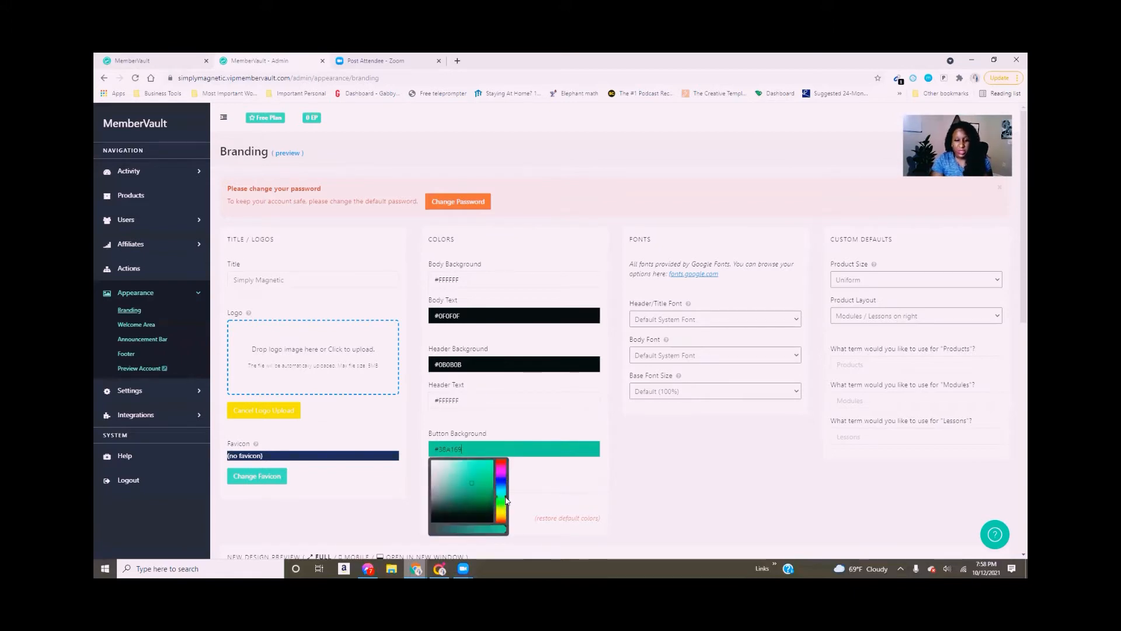
drag(505, 501, 506, 519)
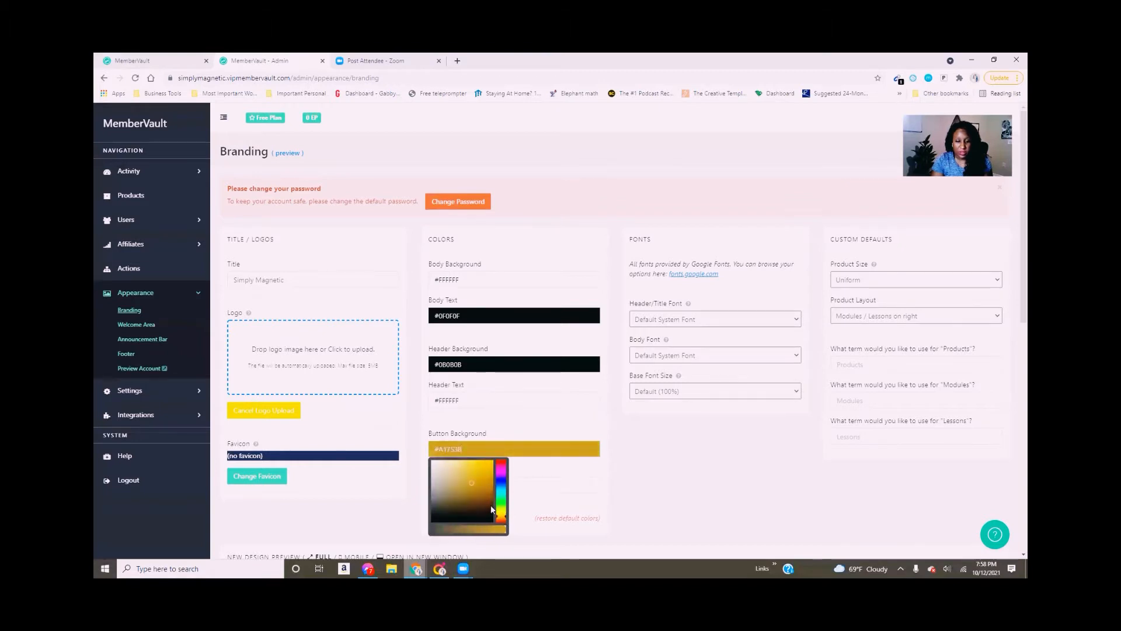
drag(456, 486, 447, 475)
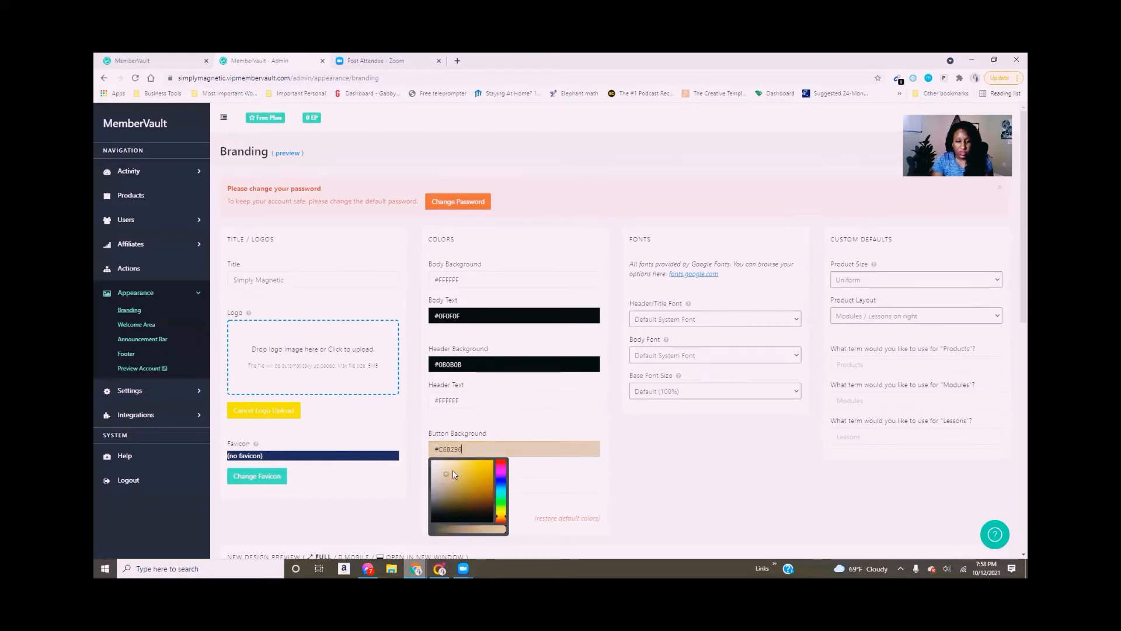
click(762, 484)
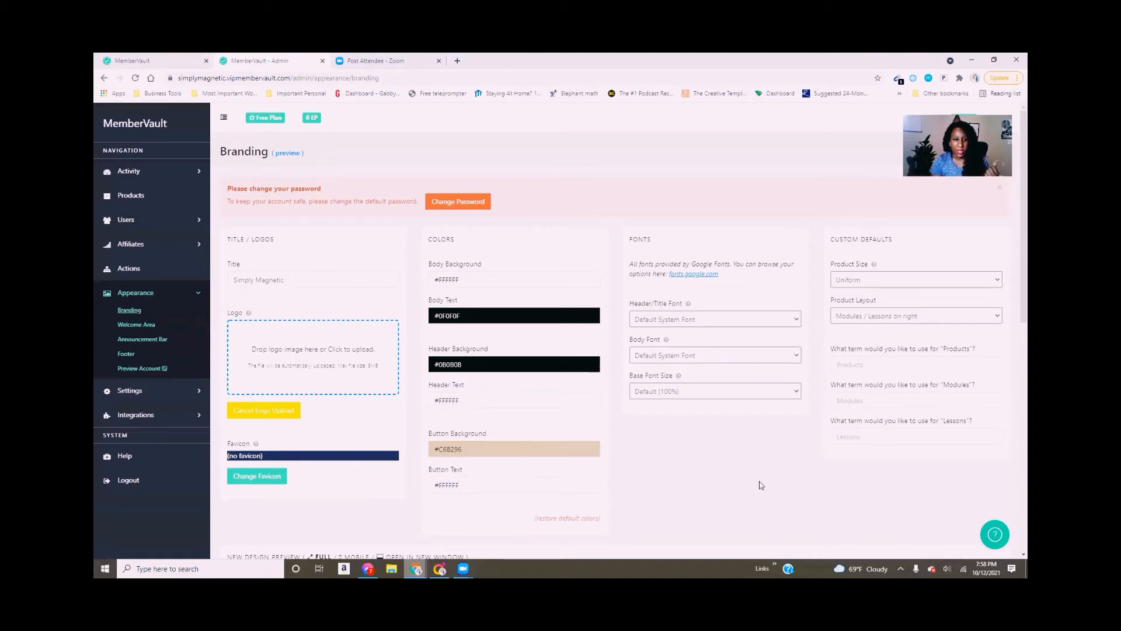
click(277, 411)
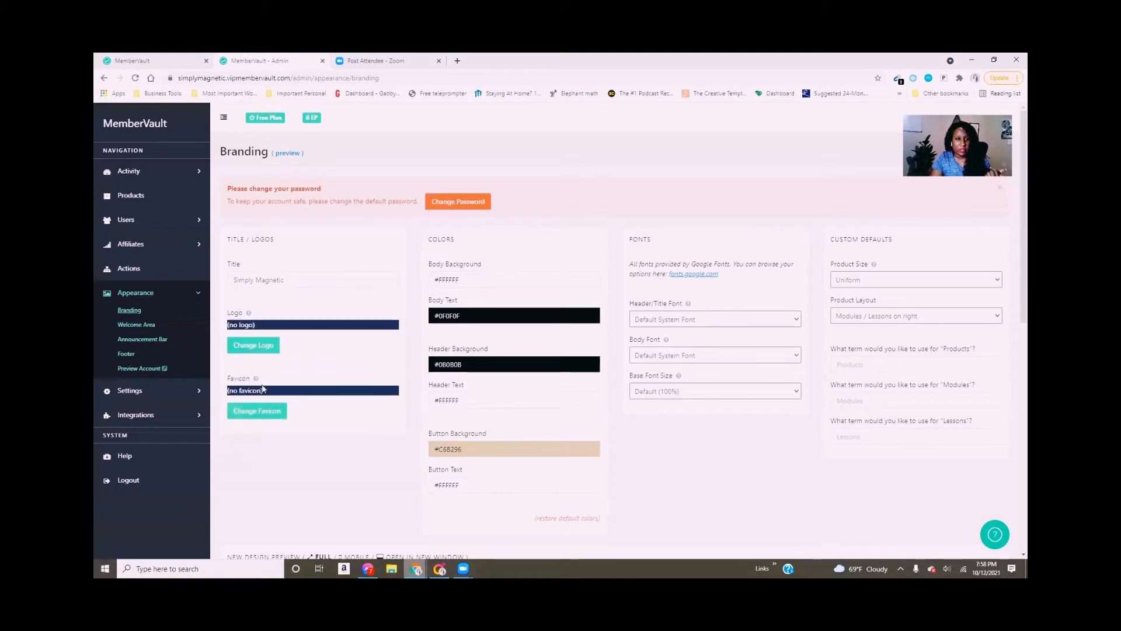
click(255, 349)
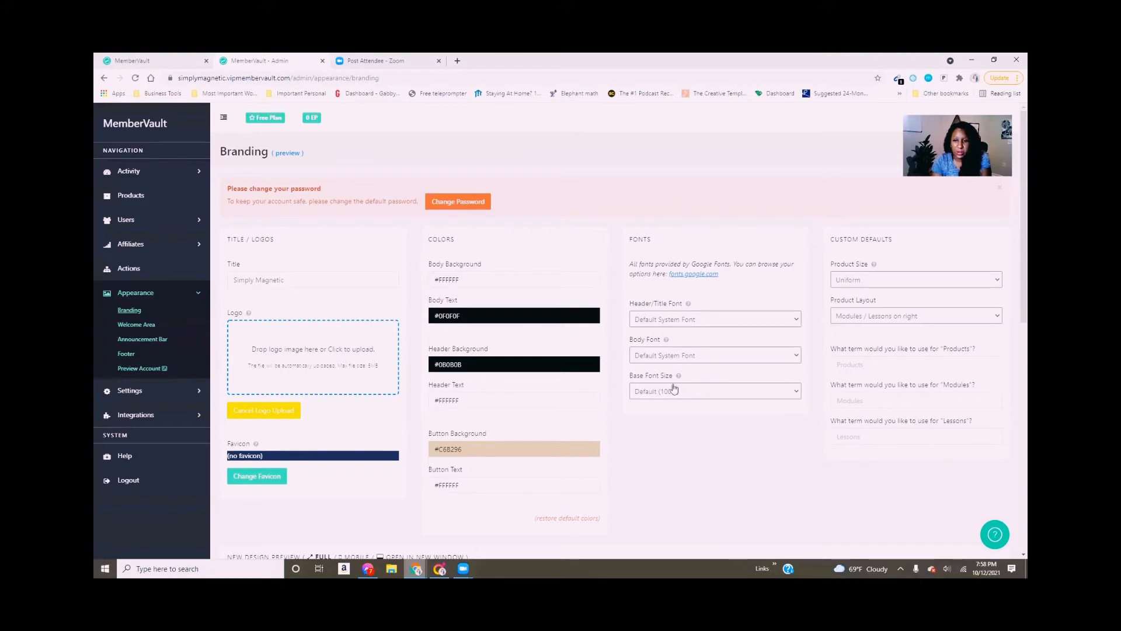
click(758, 318)
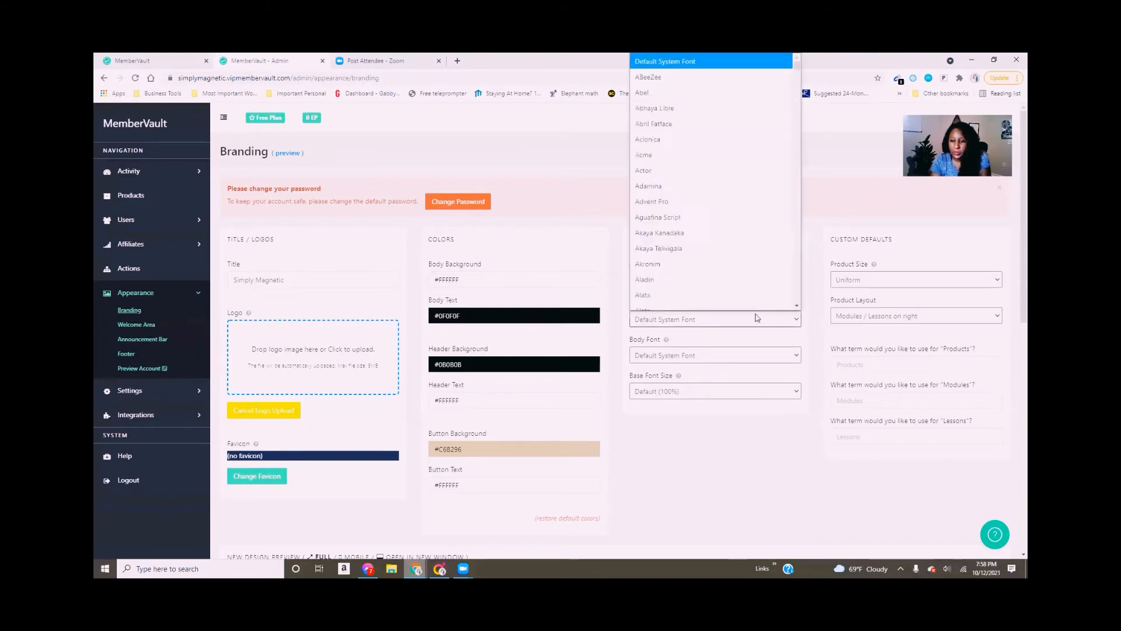
click(702, 450)
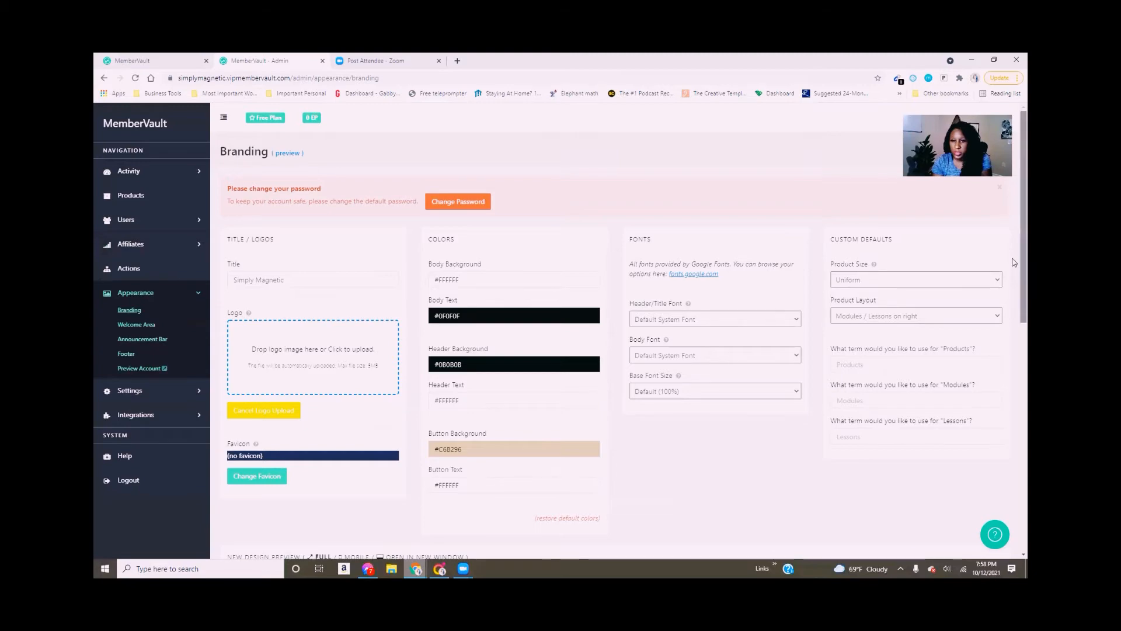
Step: Examine the new design preview below the branding settings to see how the title and colours look on the site
drag(1023, 257, 1014, 483)
scroll(1013, 476, up, 3)
scroll(1006, 465, down, 3)
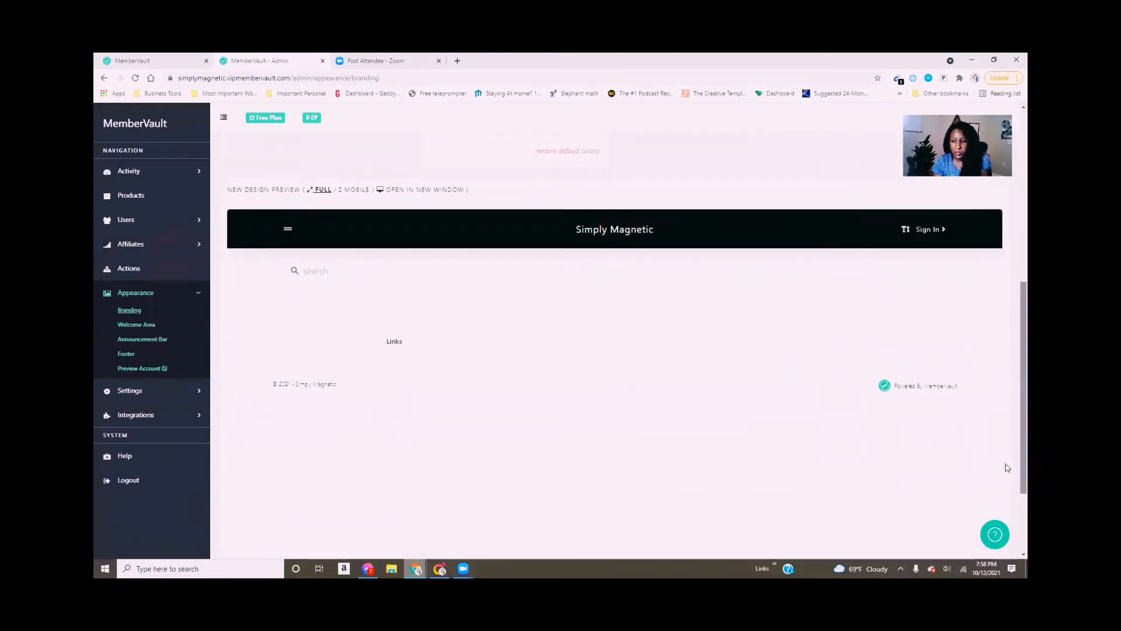
scroll(1007, 451, up, 5)
scroll(935, 350, down, 8)
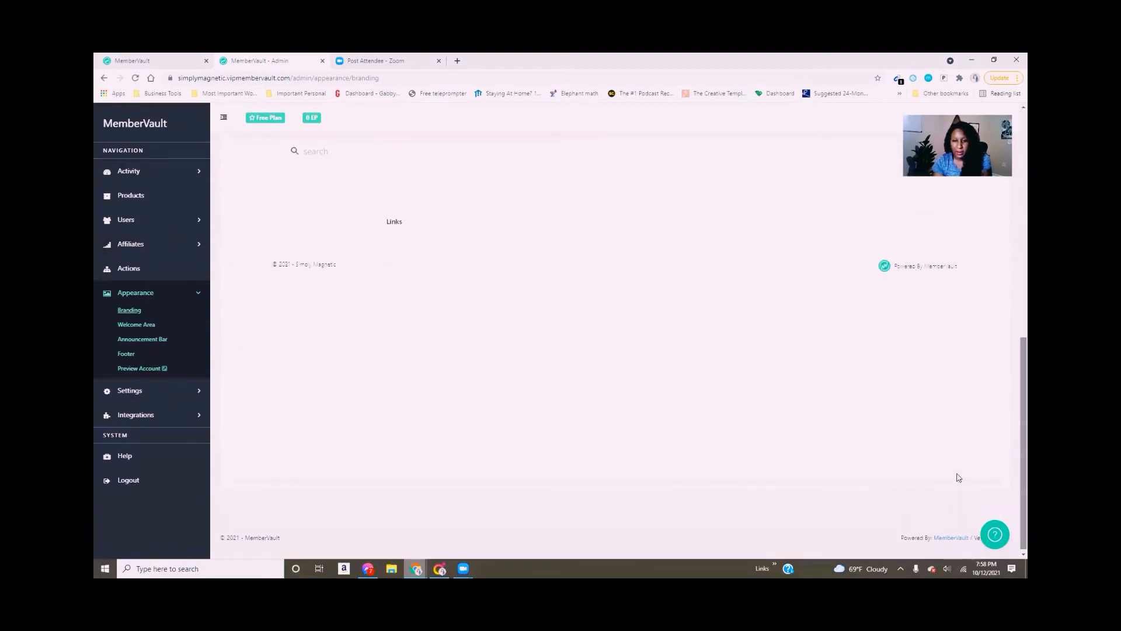
scroll(956, 467, up, 2)
scroll(958, 438, up, 5)
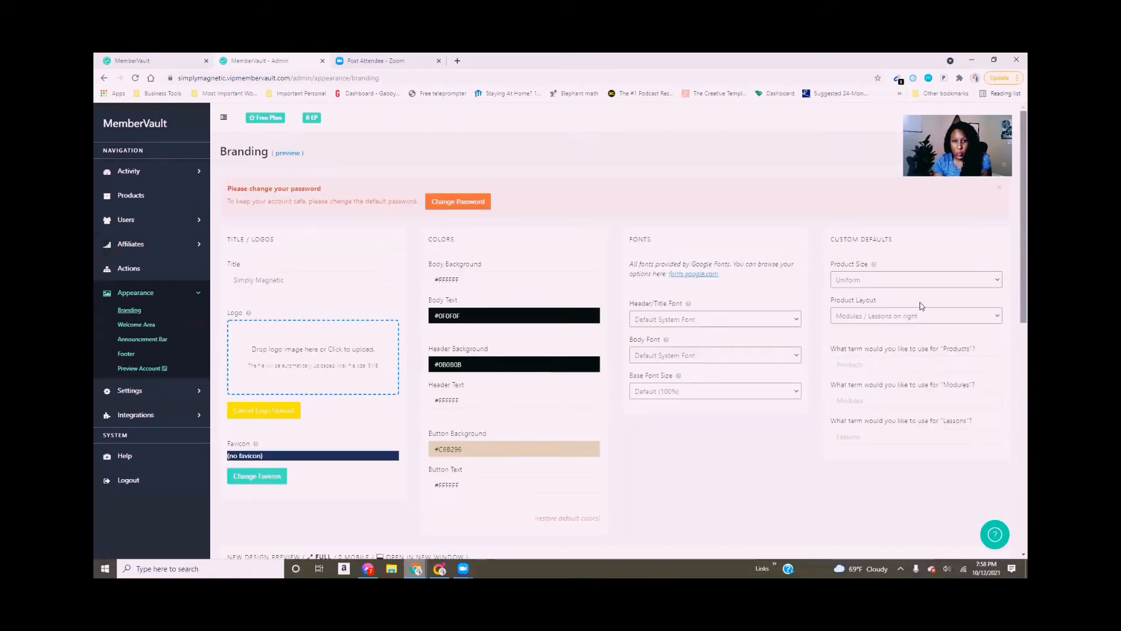
scroll(964, 467, down, 6)
scroll(970, 484, down, 1)
scroll(963, 455, up, 3)
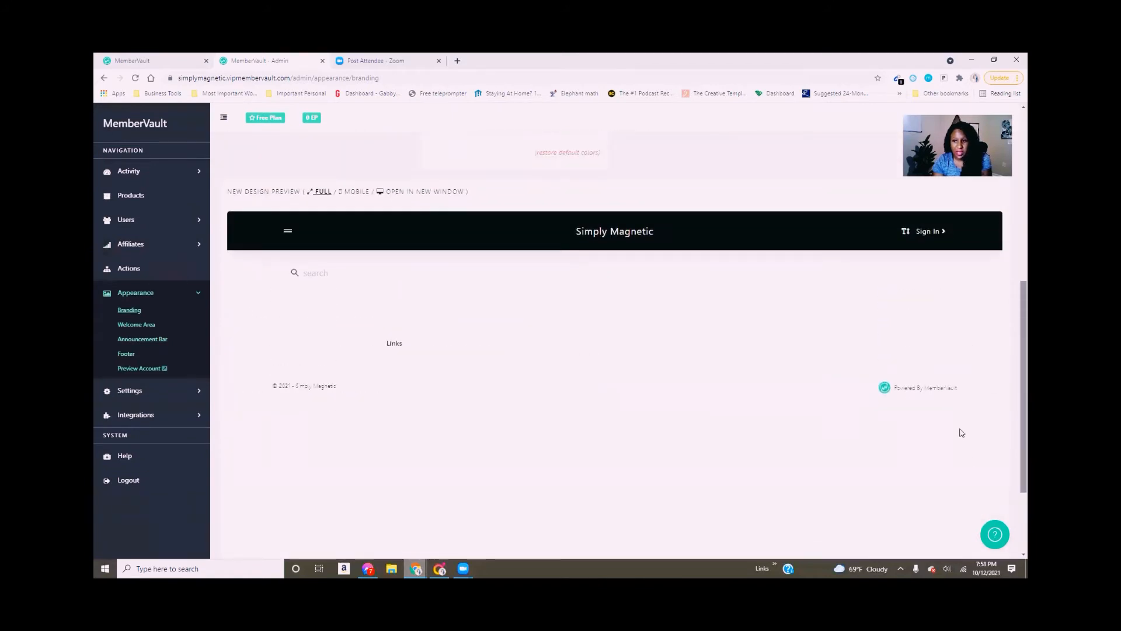
scroll(961, 420, up, 5)
scroll(958, 397, down, 4)
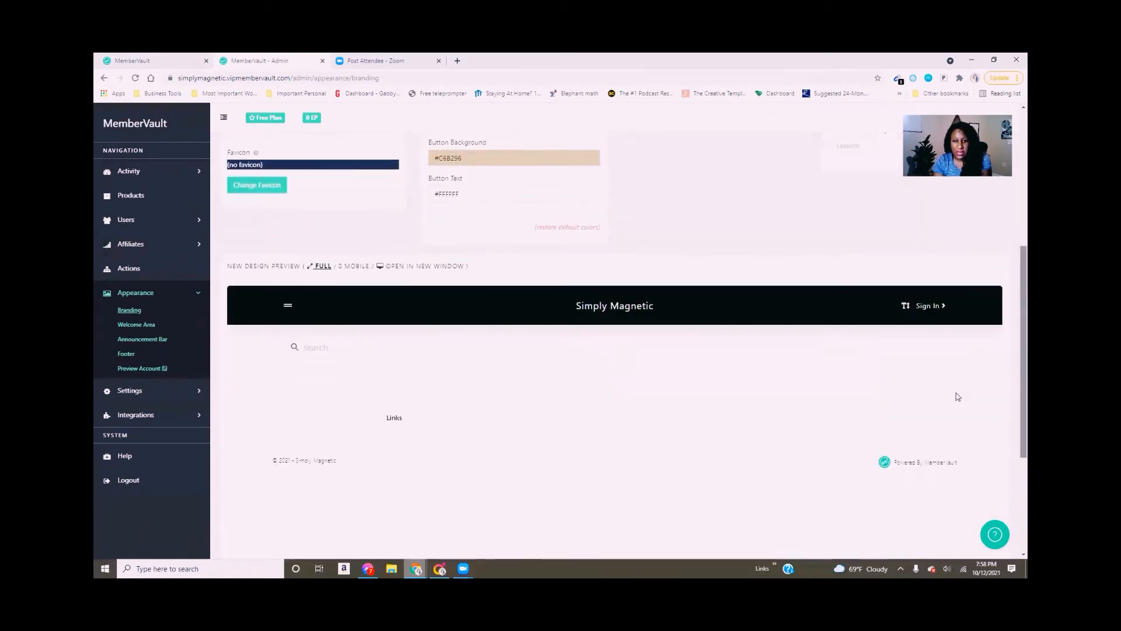
scroll(954, 379, up, 5)
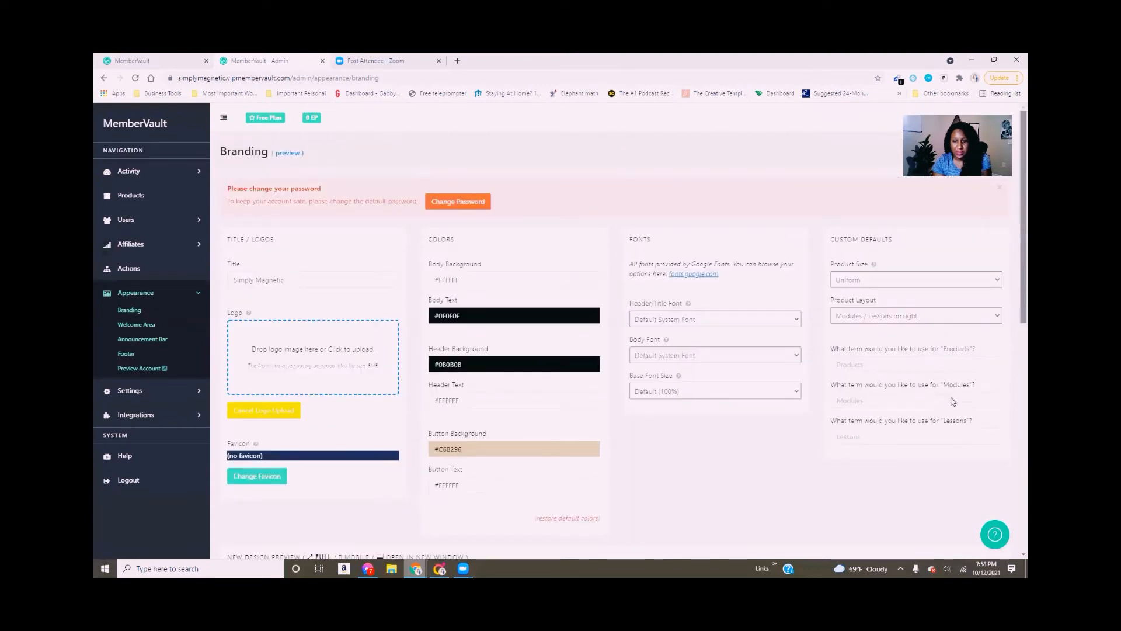
scroll(953, 409, down, 5)
scroll(954, 396, up, 5)
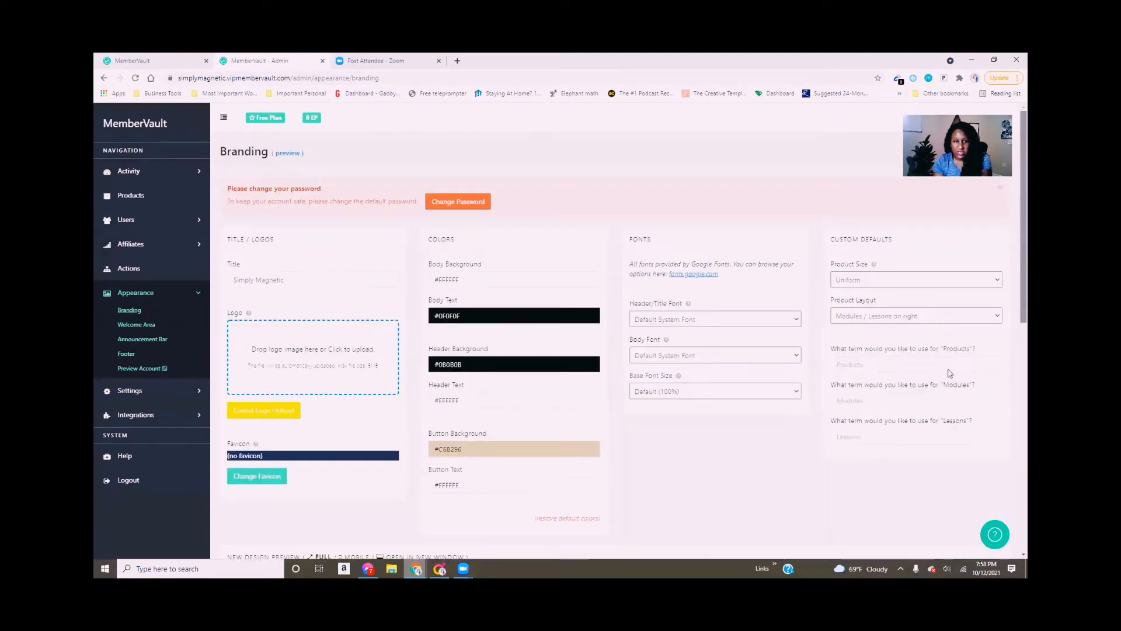
scroll(952, 386, down, 5)
scroll(952, 374, up, 5)
Step: Set the header/title font to DM Serif Text and check it in the design preview
click(753, 320)
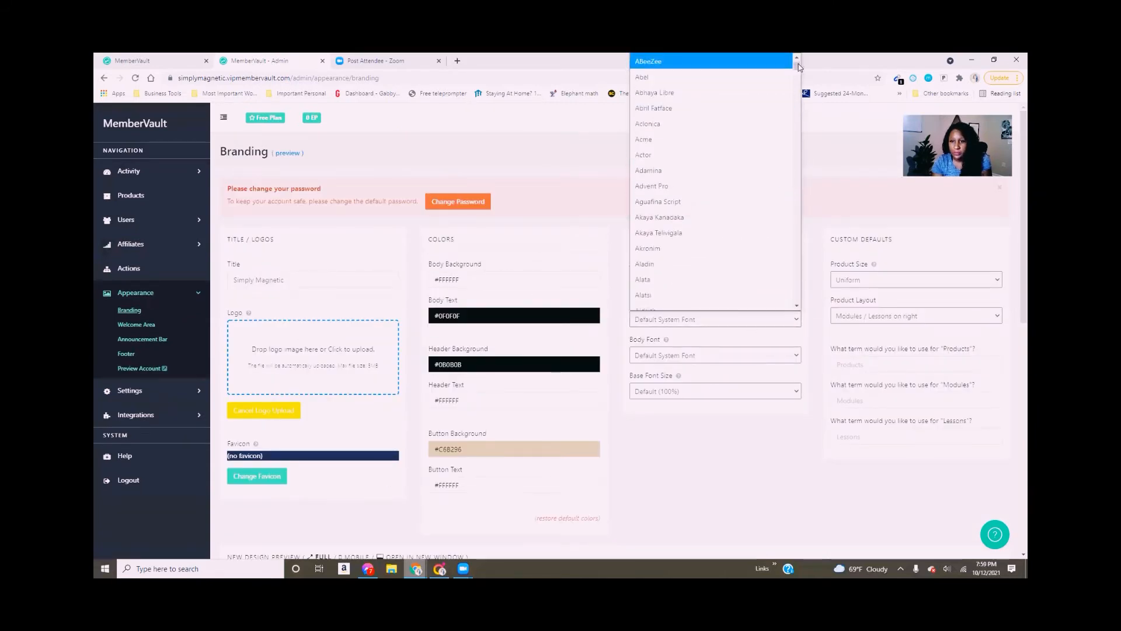
drag(799, 67, 729, 118)
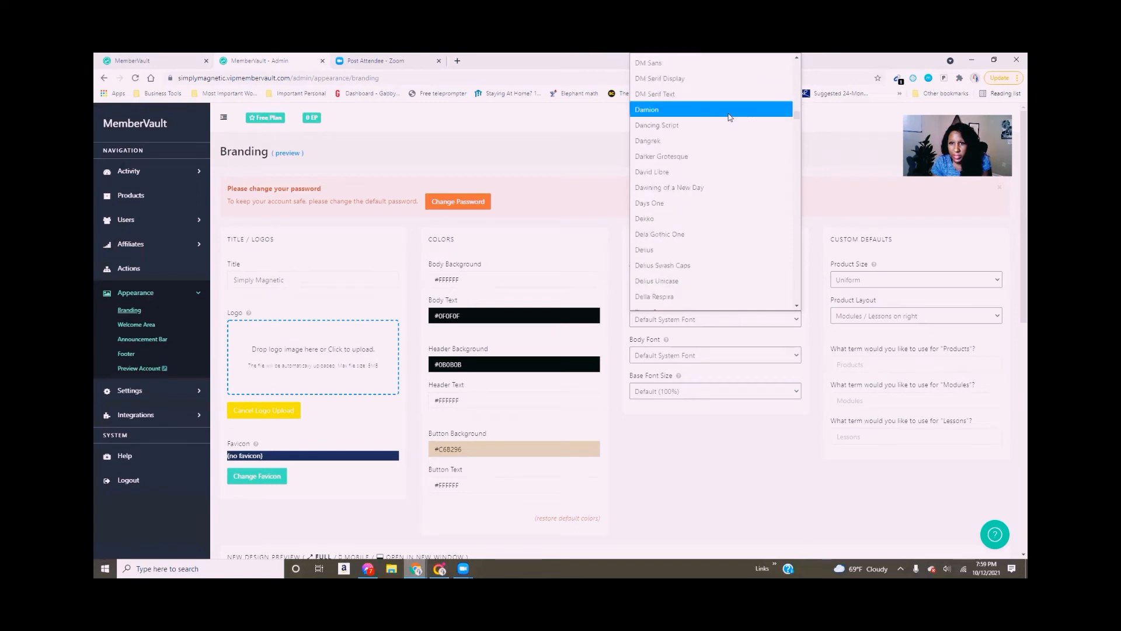
click(690, 94)
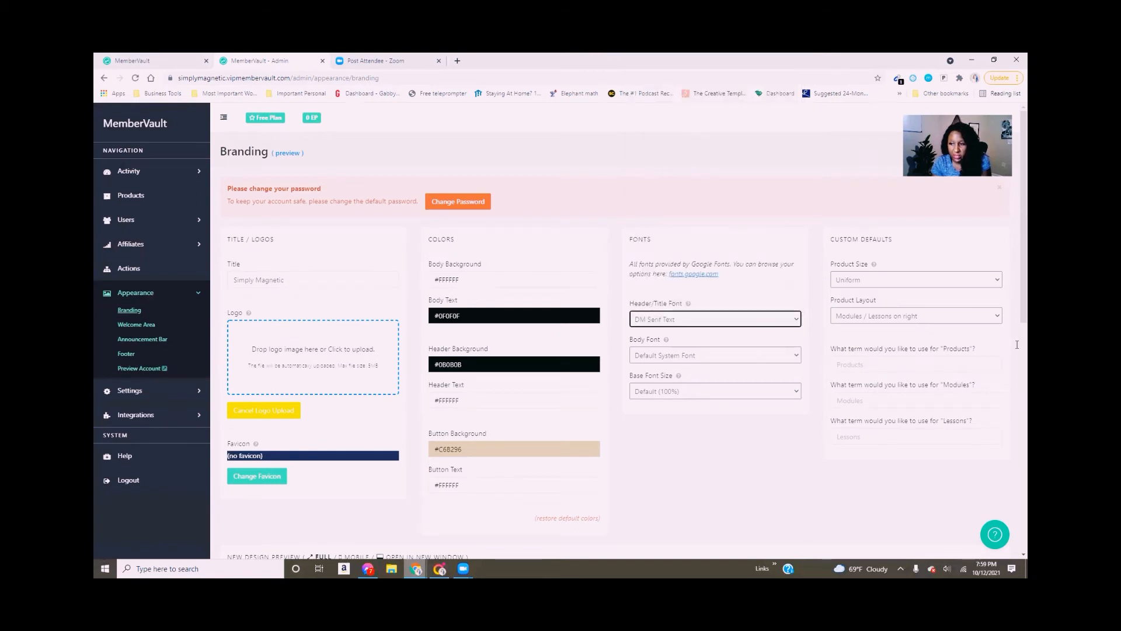
scroll(1014, 353, down, 3)
scroll(1014, 330, up, 3)
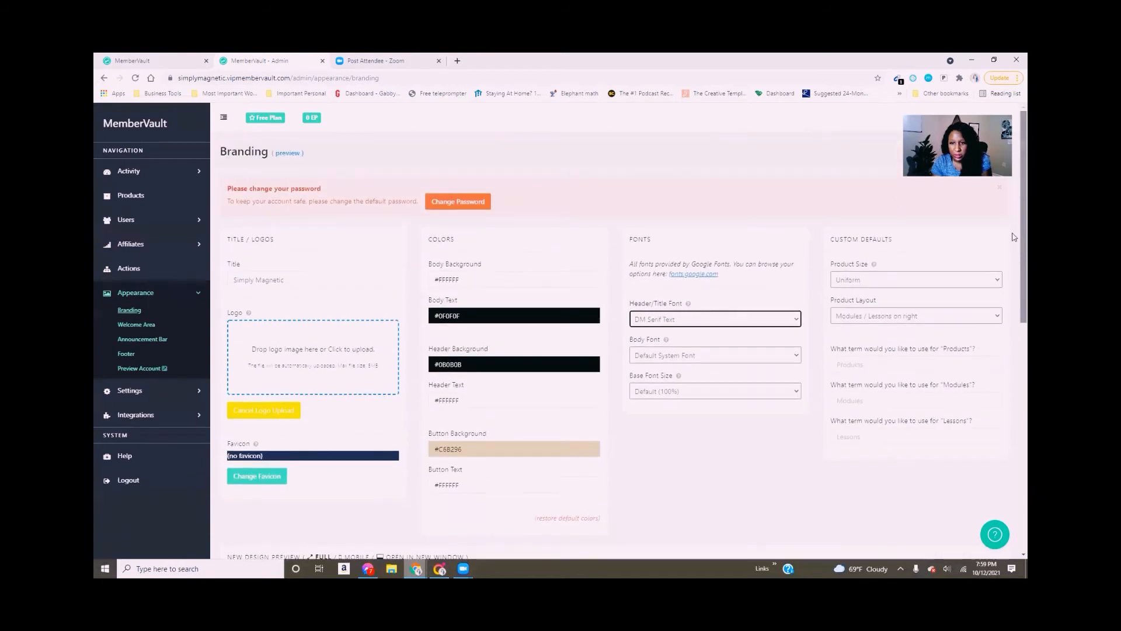
Step: Set the header/title font to Crushed and check it in the design preview
click(690, 320)
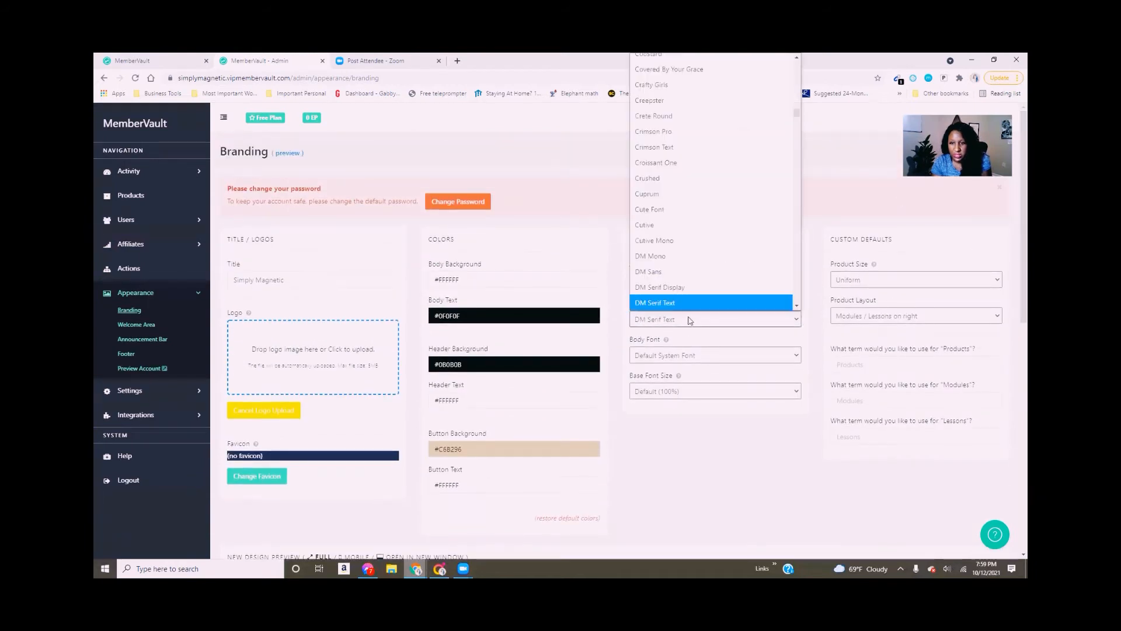
click(650, 178)
scroll(1014, 390, down, 3)
scroll(1015, 389, down, 3)
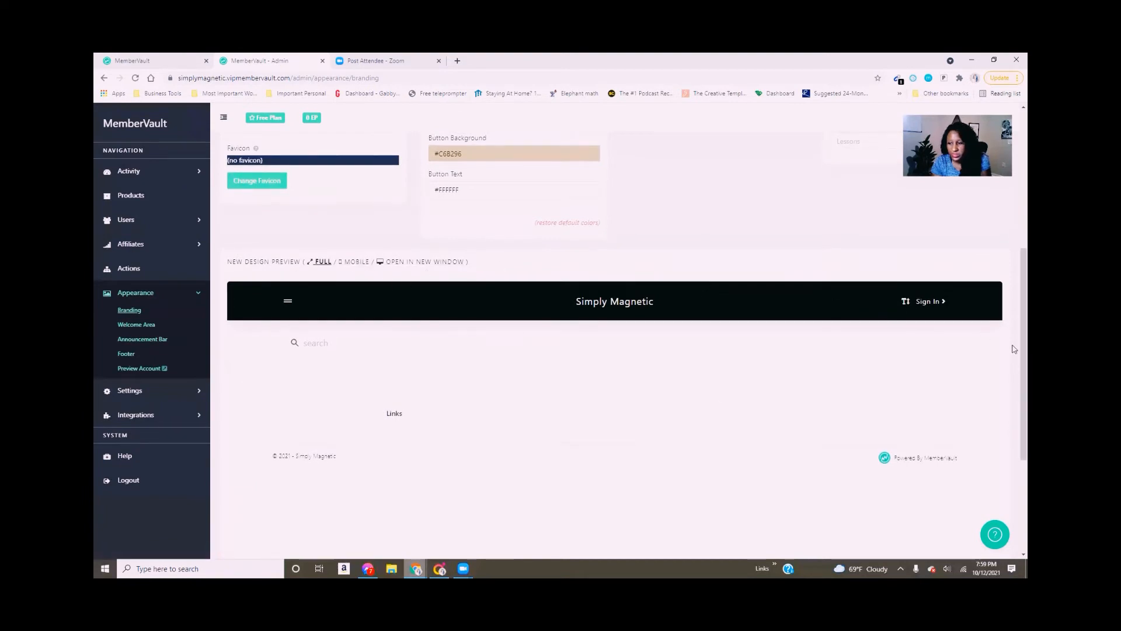
scroll(1014, 349, up, 5)
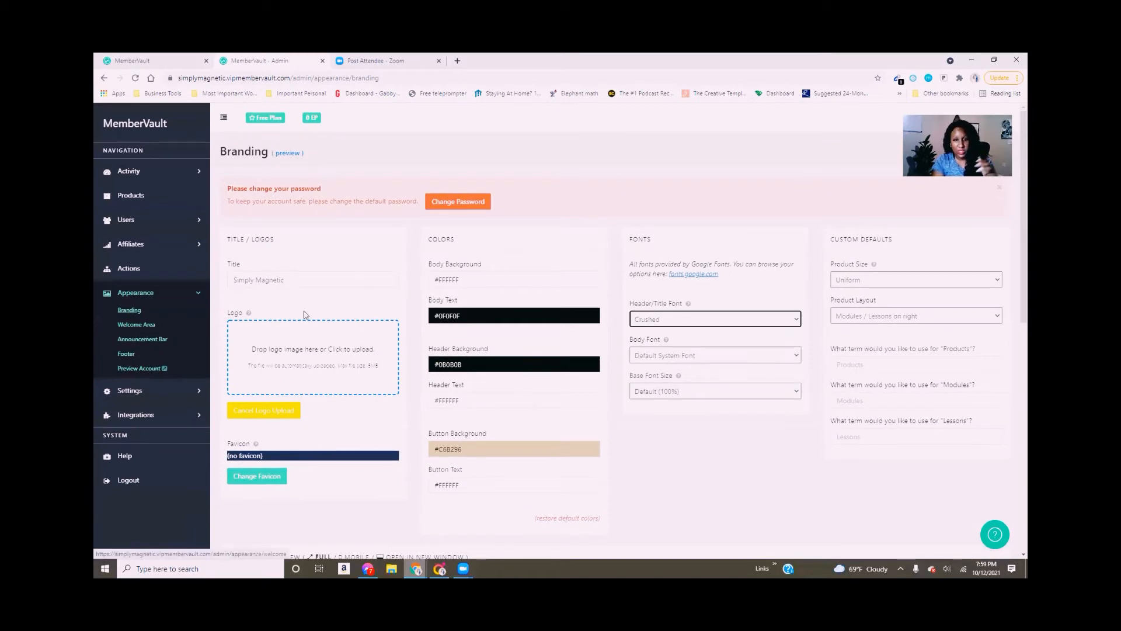
drag(1022, 280, 1014, 97)
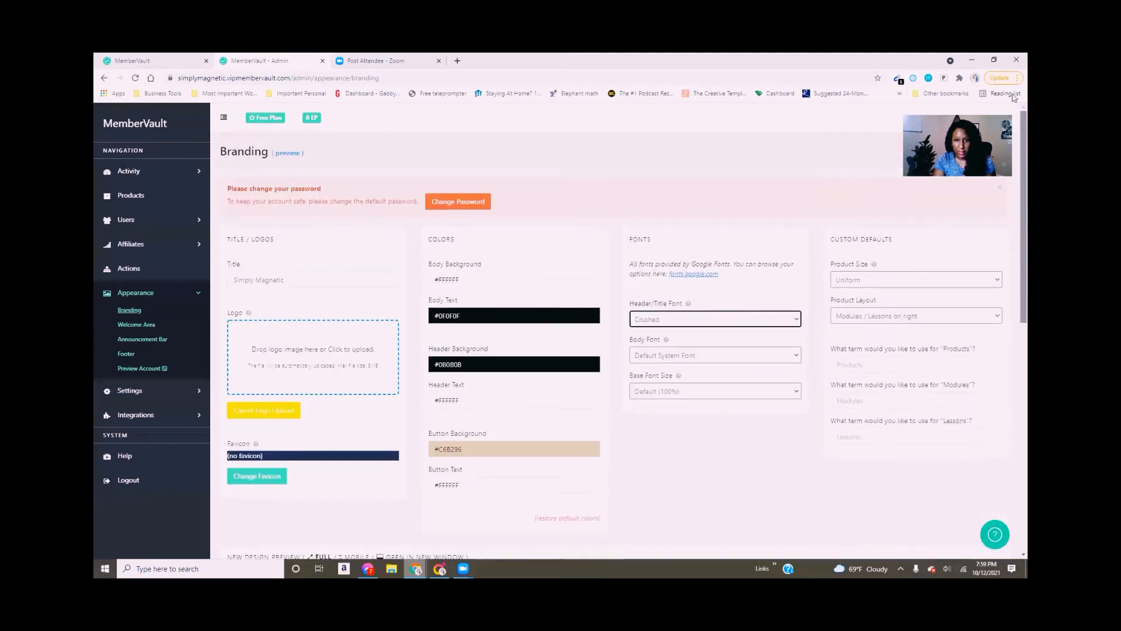
Step: Go to the Welcome Area settings and set Show Welcome Area to Yes
click(140, 325)
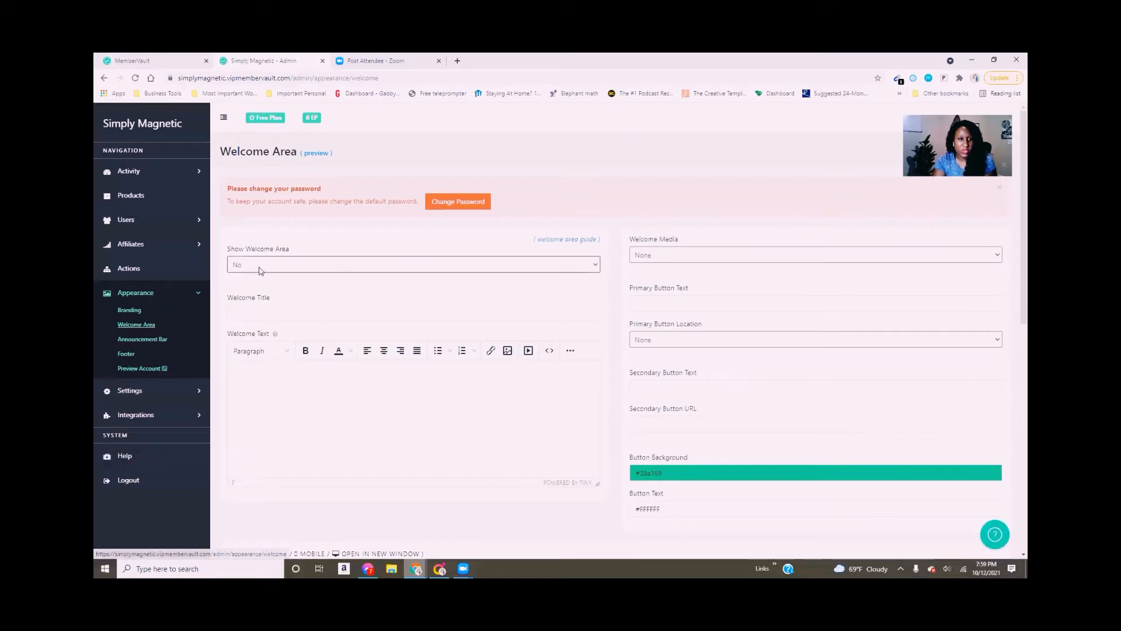
click(261, 268)
click(269, 301)
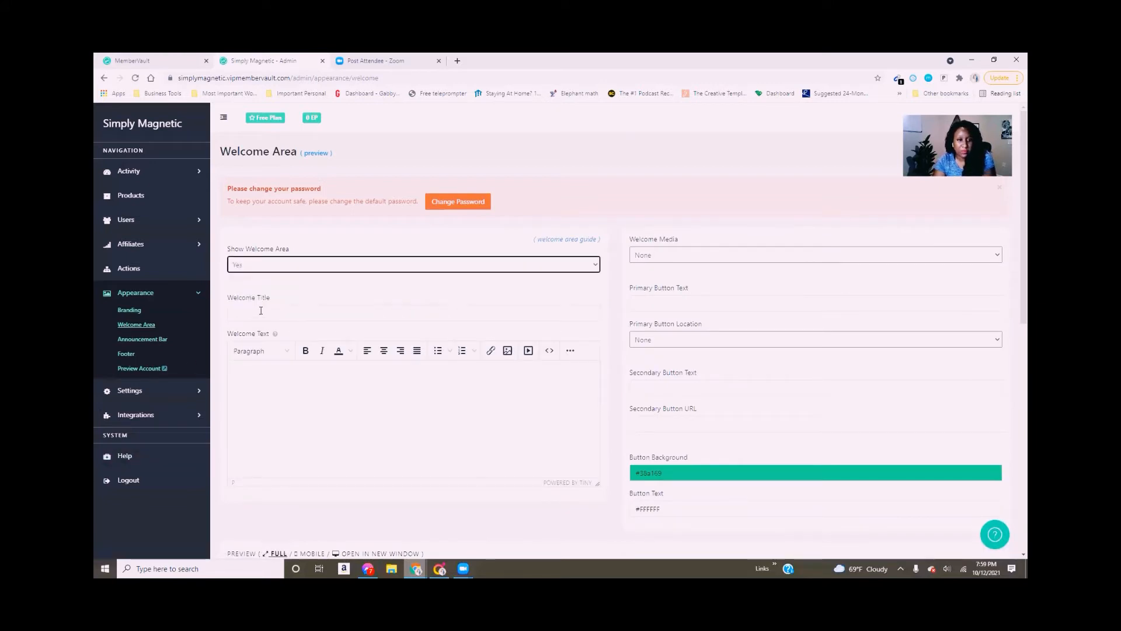
click(260, 311)
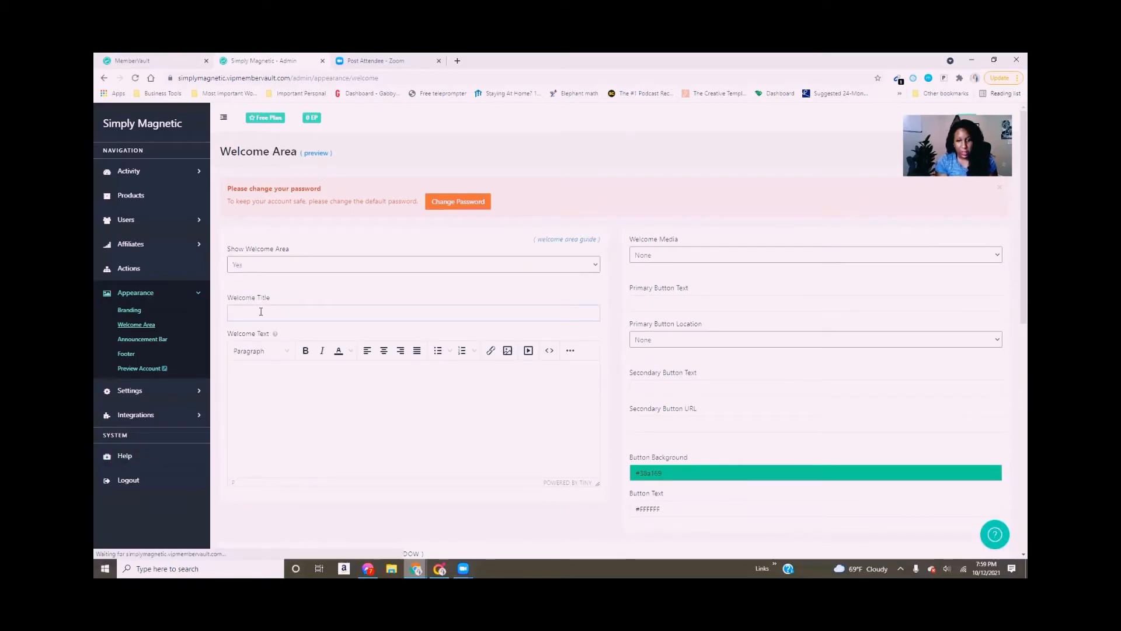
text(H)
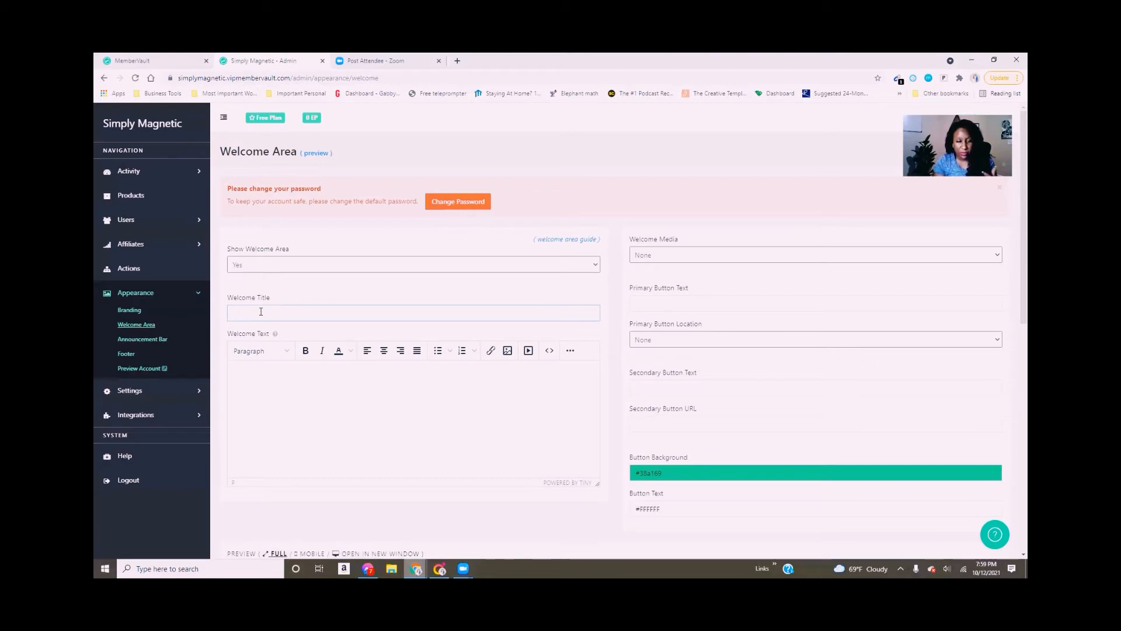
Step: Insert the "Simply Magnetic" image from Downloads into the welcome text and shrink it to about half its width
click(327, 454)
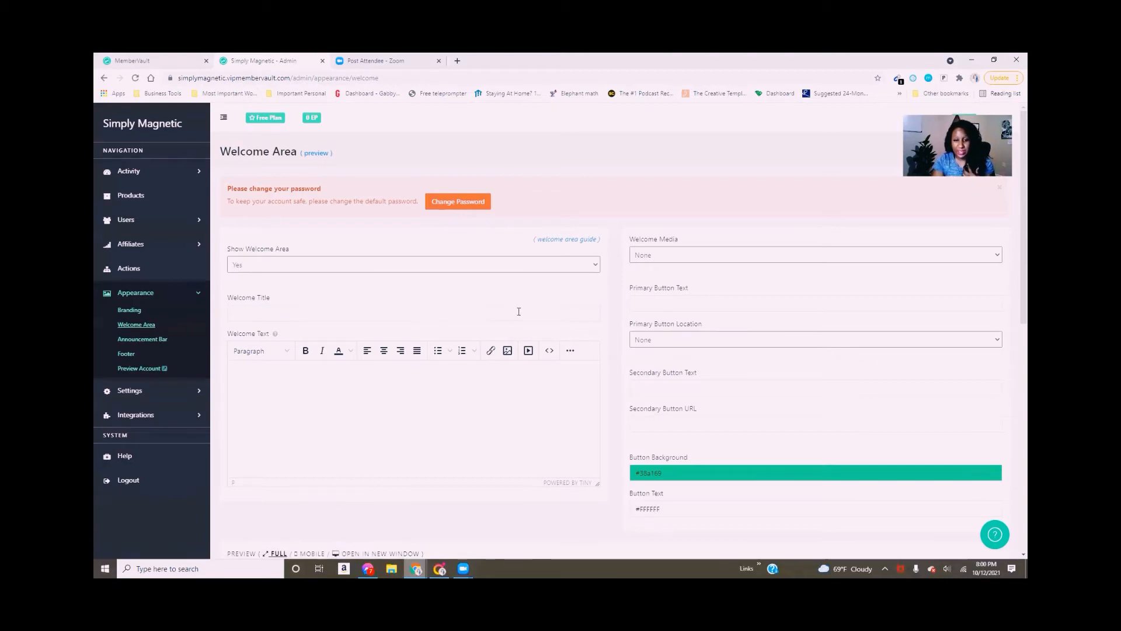
click(507, 350)
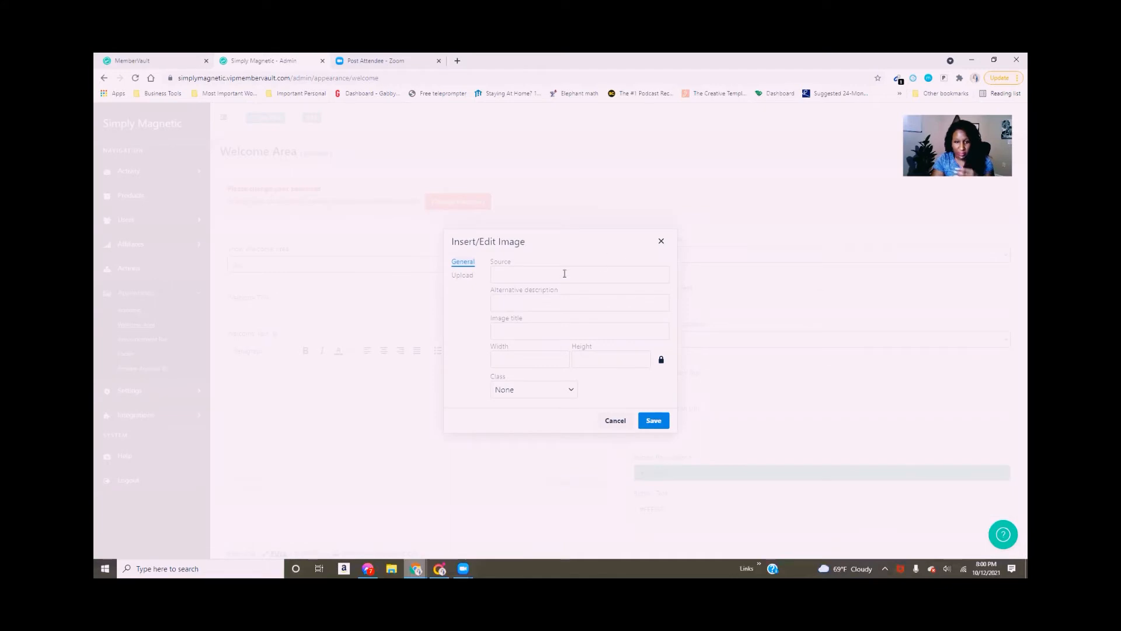
click(465, 277)
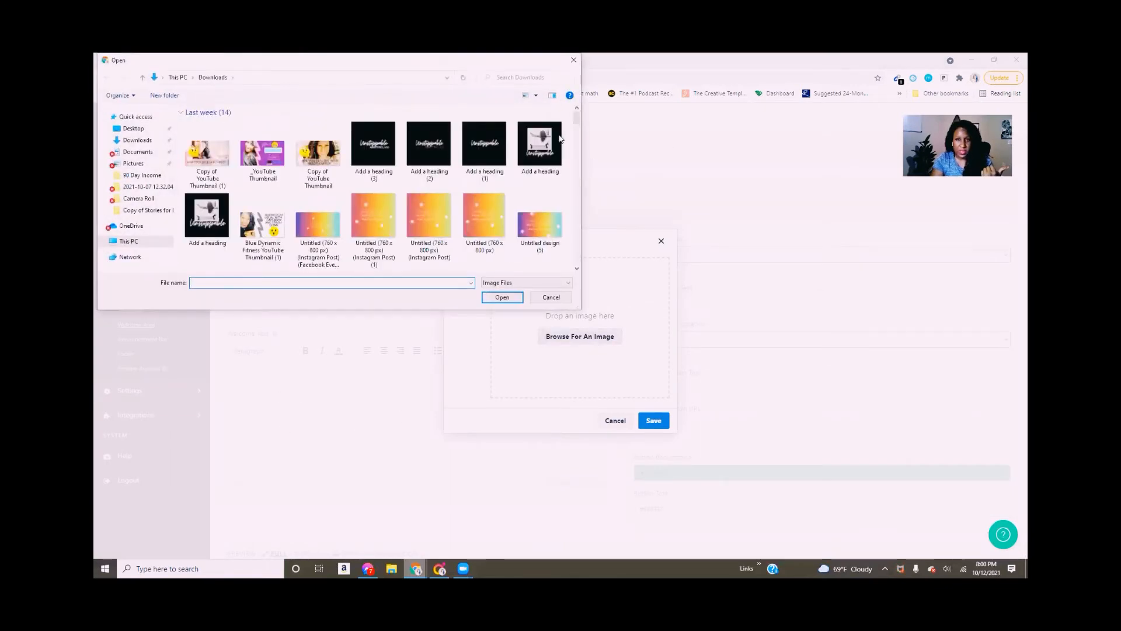
drag(577, 123, 566, 217)
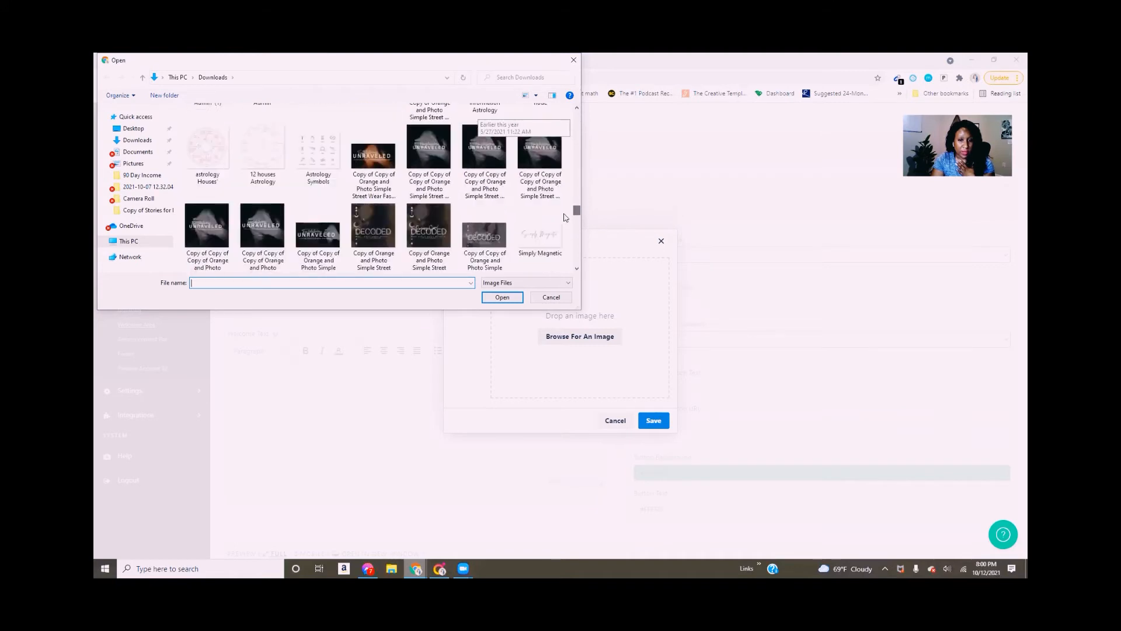
click(539, 233)
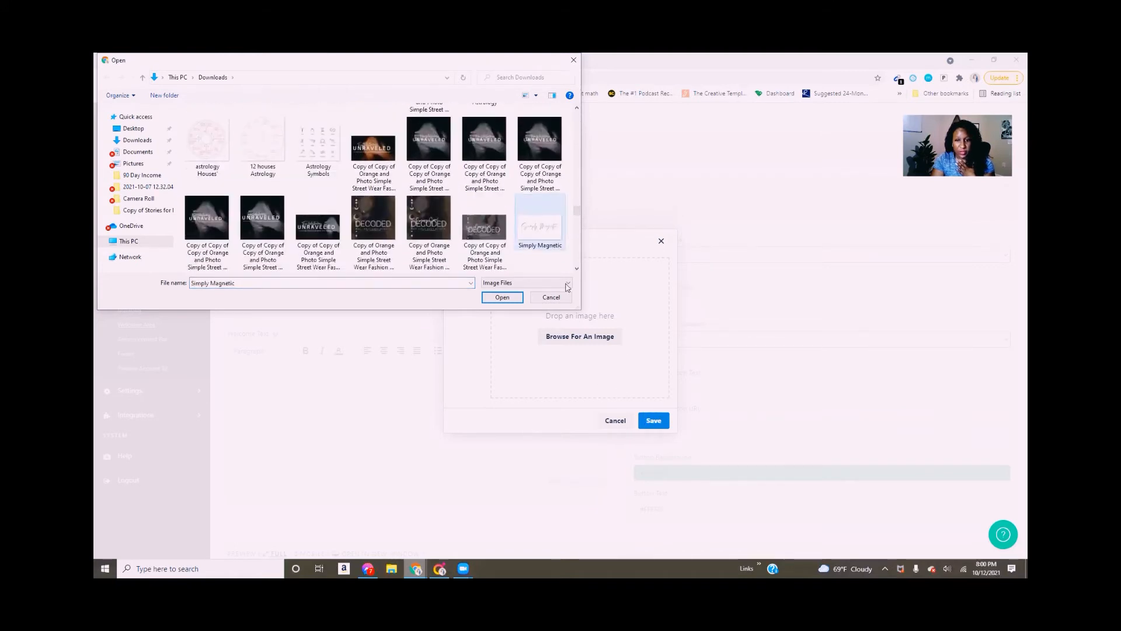
click(505, 297)
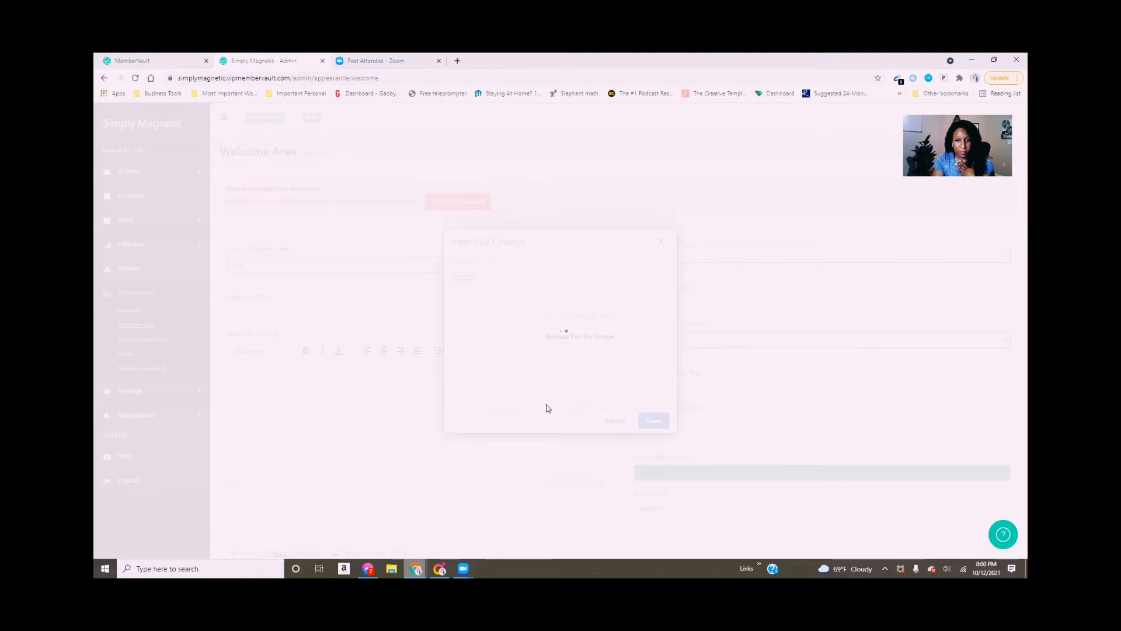
click(658, 427)
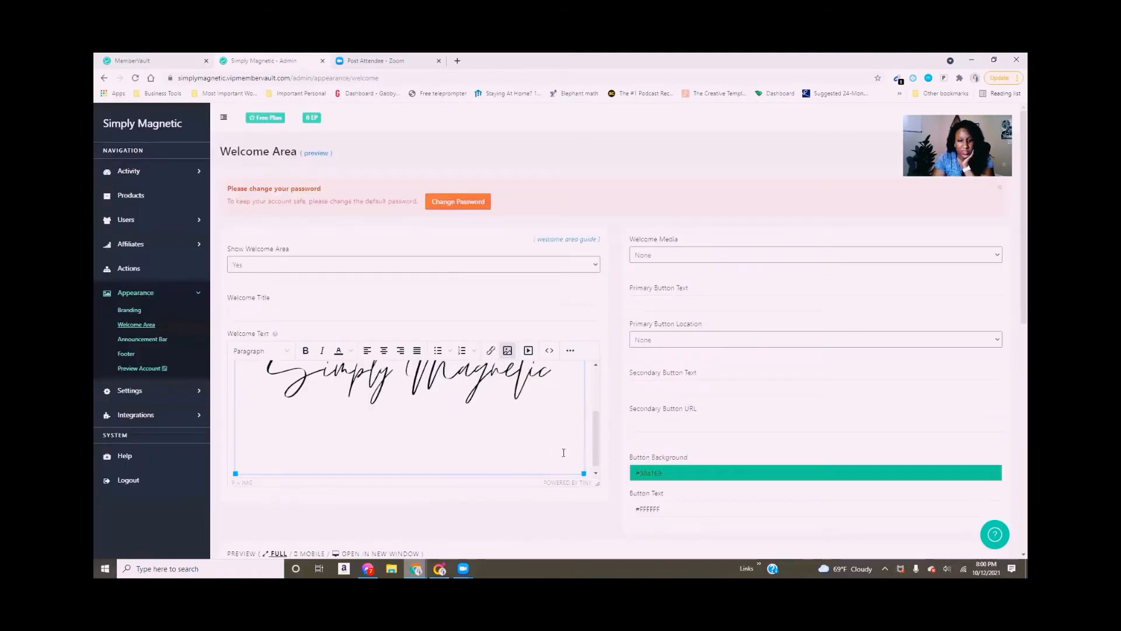
drag(584, 474, 436, 381)
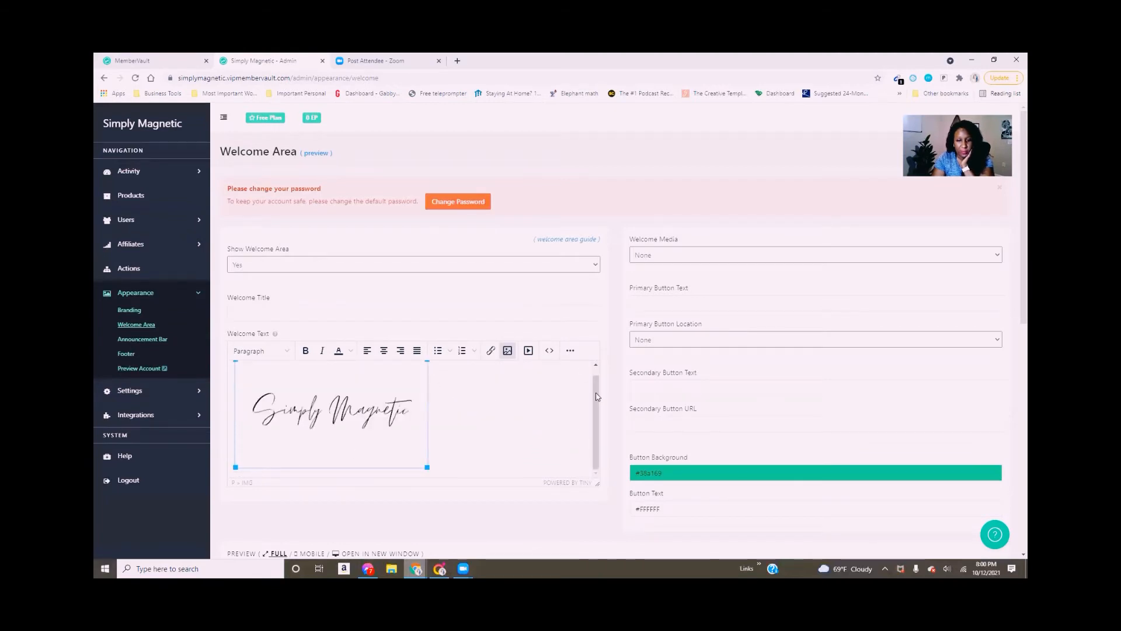
Step: Below the logo in the welcome text, add a greeting giving the owner's first name in "Hi I'm …", followed by "Welcome to my Vault!"
click(508, 431)
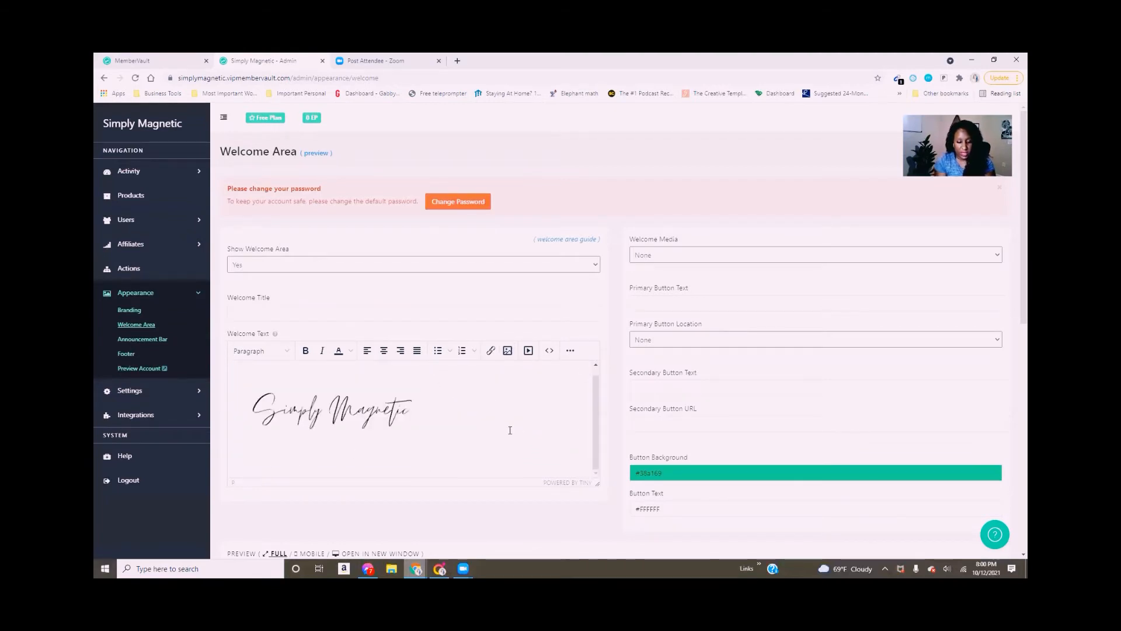
key(Return)
key(Return)
key(Return)
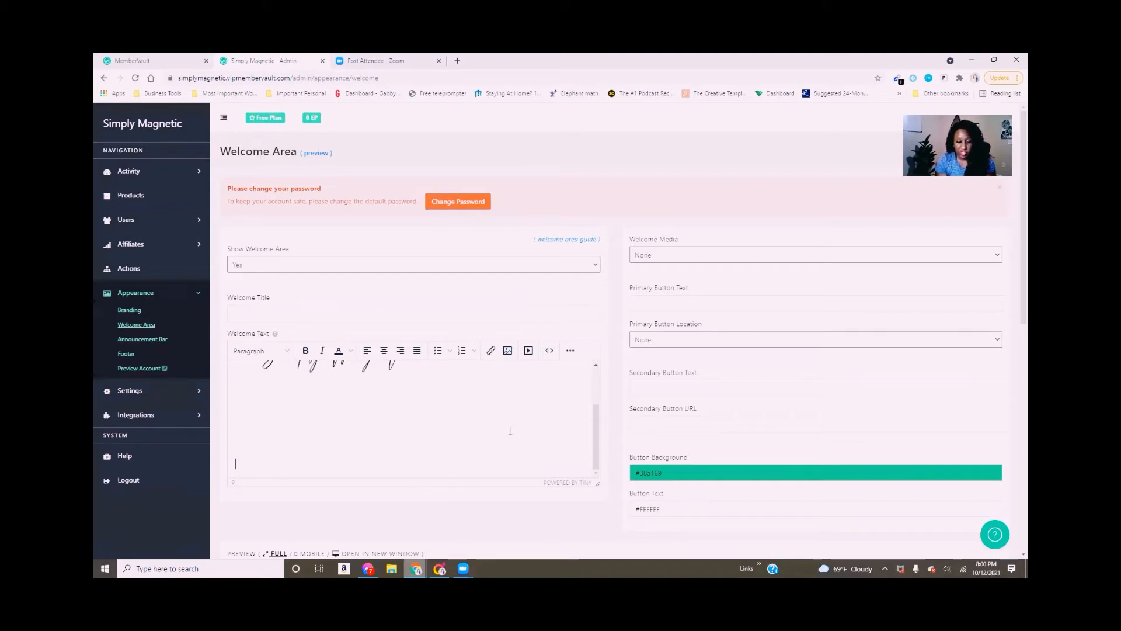
text(Hi )
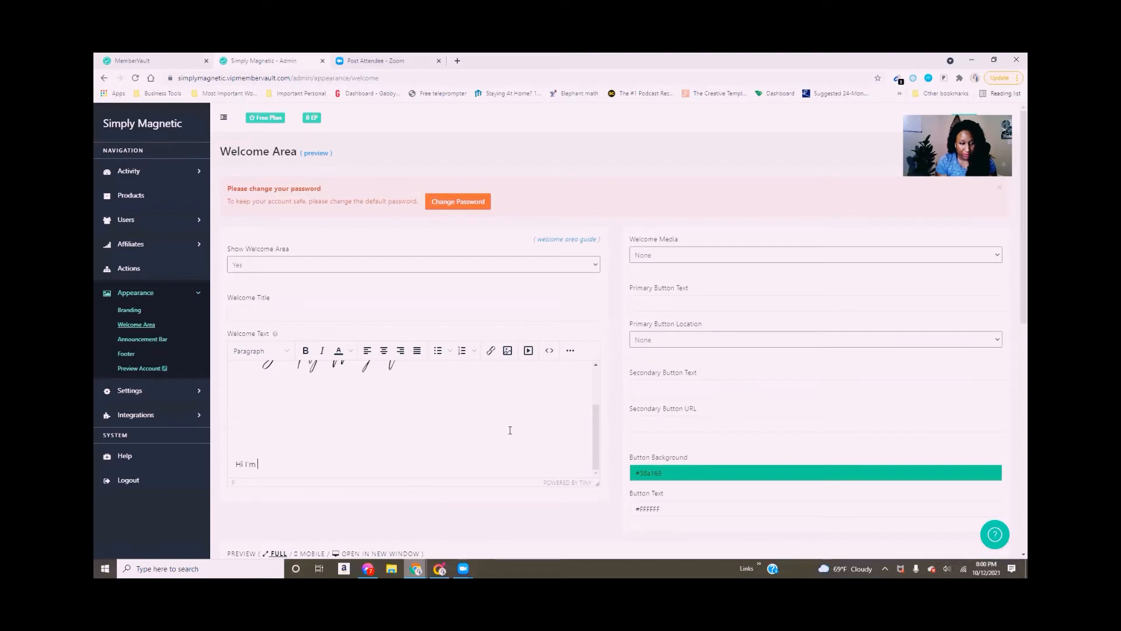
text(I'm Danielle Welcom)
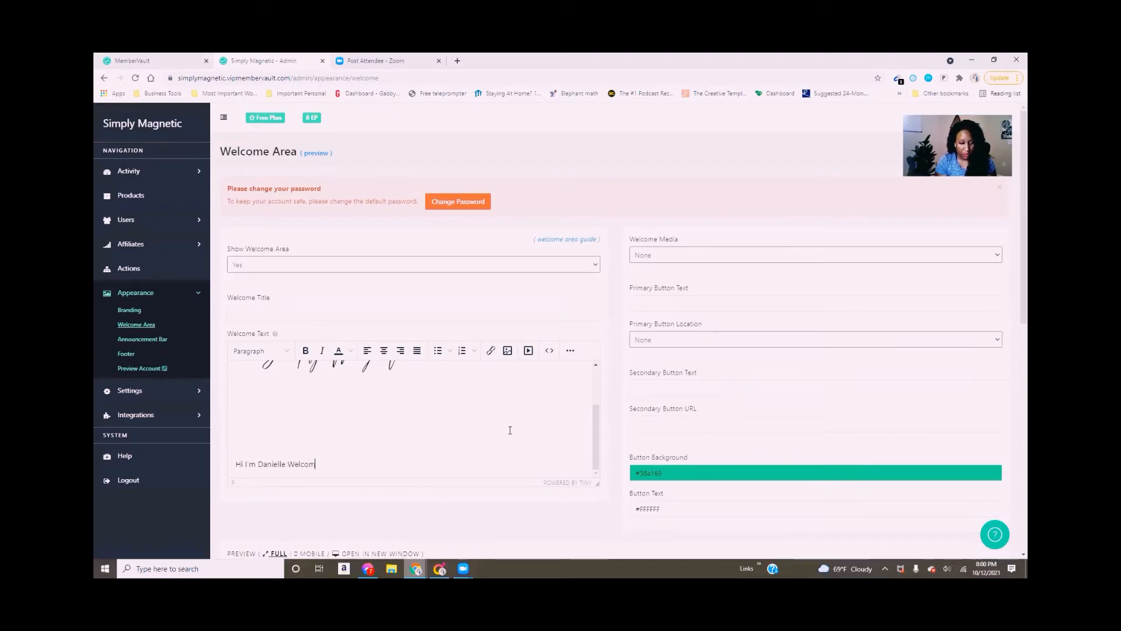
text(e to )
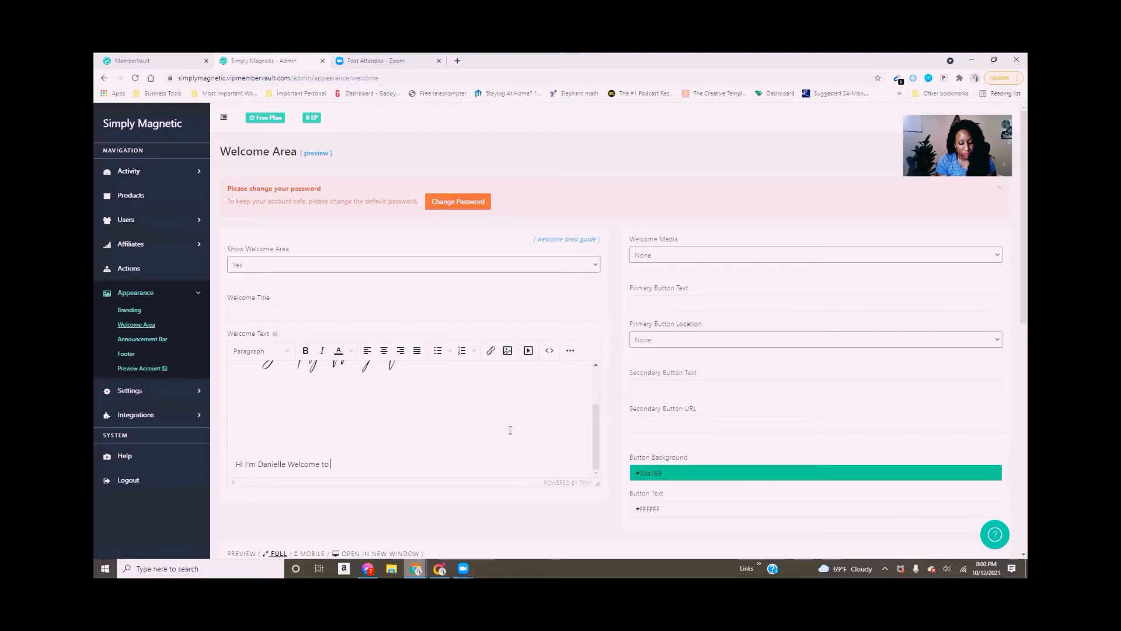
text(my Vault!)
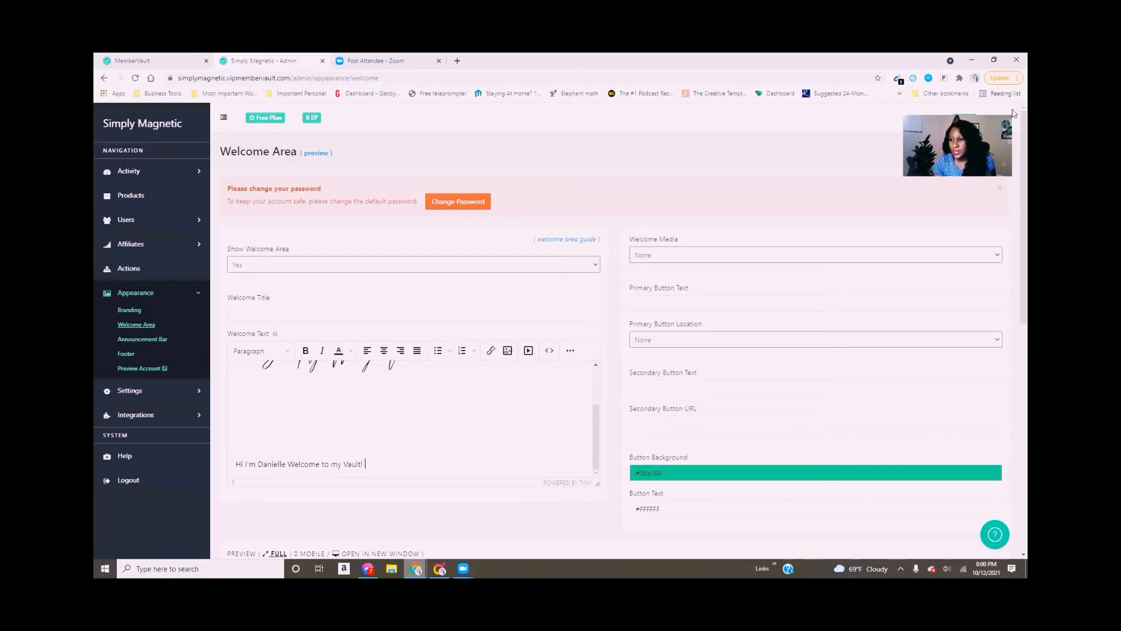
Step: Check how the logo and greeting line look in the welcome area preview
drag(1022, 246, 1014, 329)
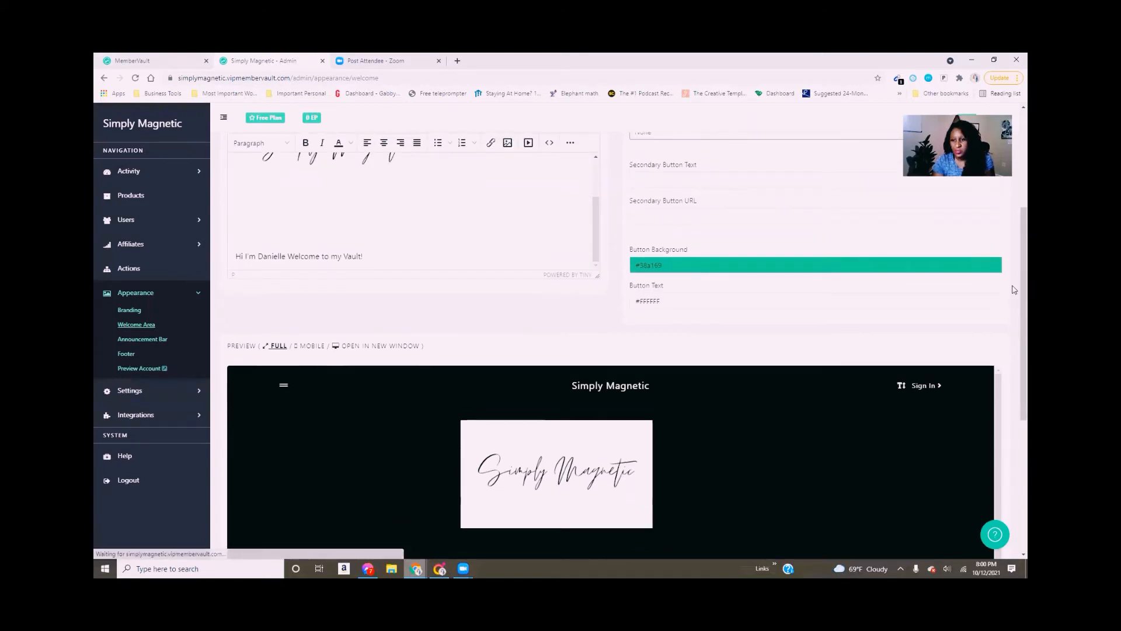
drag(1014, 288, 1014, 211)
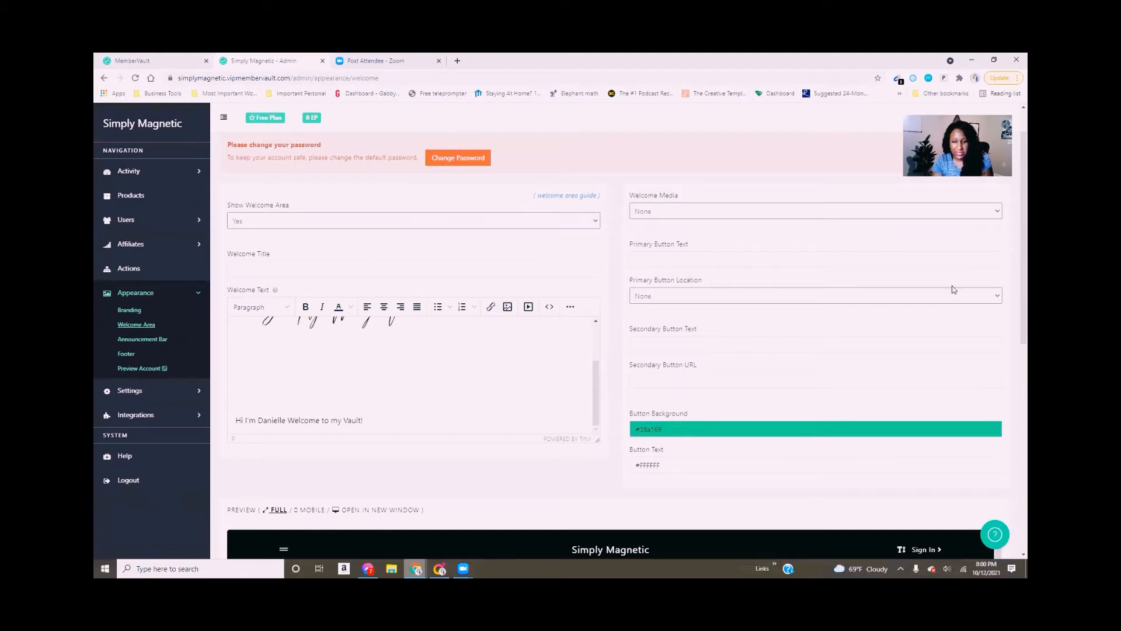
drag(1015, 276, 1014, 247)
right_click(1014, 247)
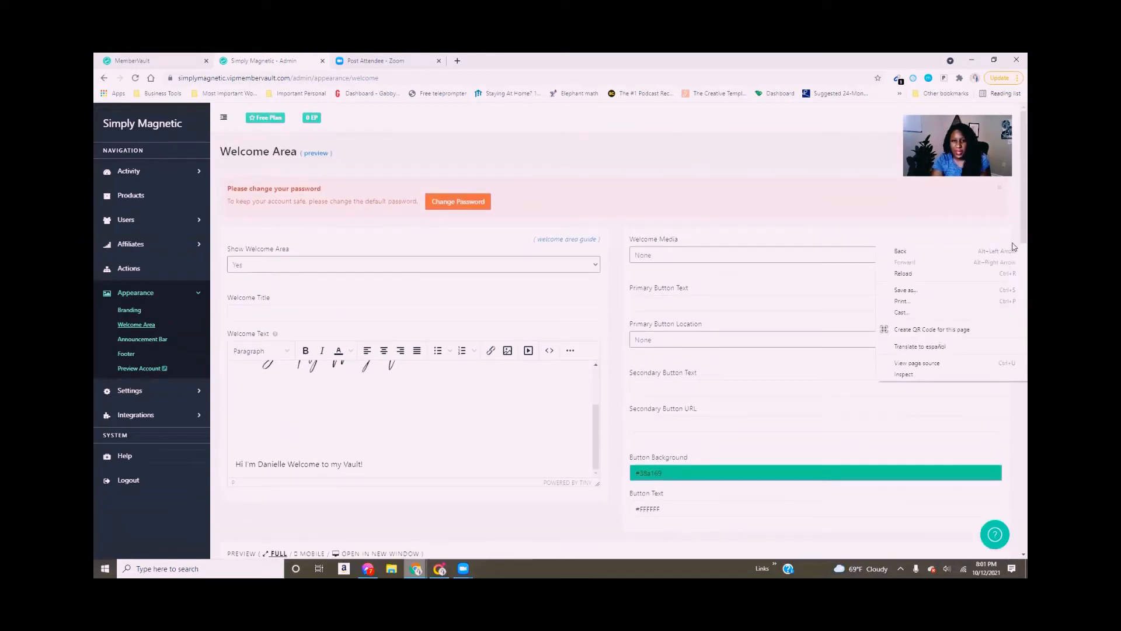
click(1004, 410)
scroll(1004, 409, down, 6)
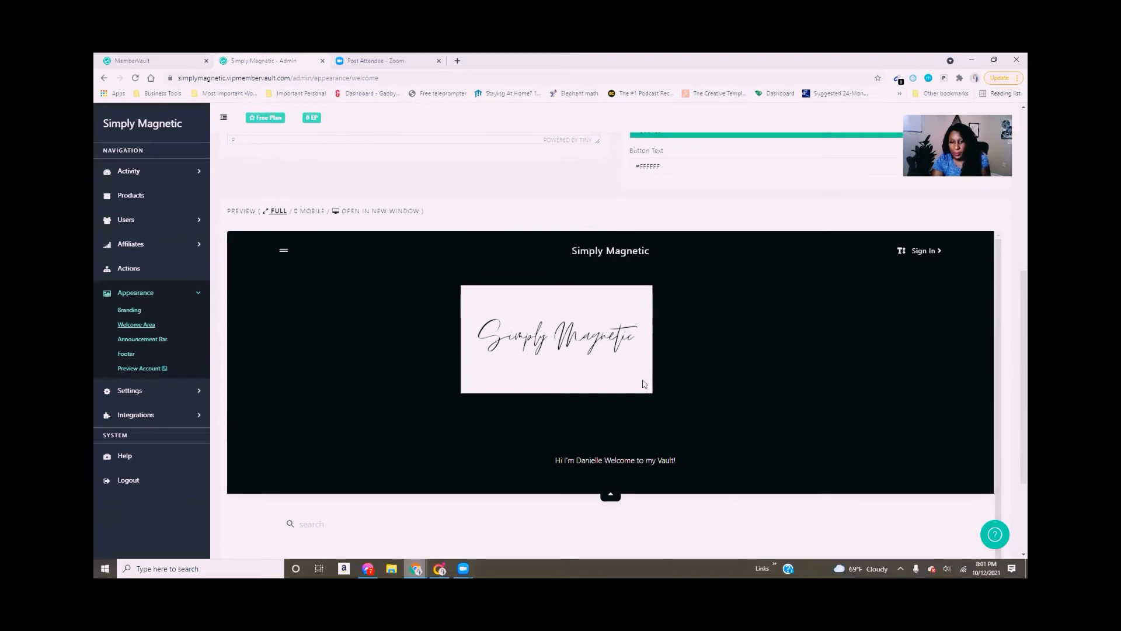
scroll(1014, 350, up, 6)
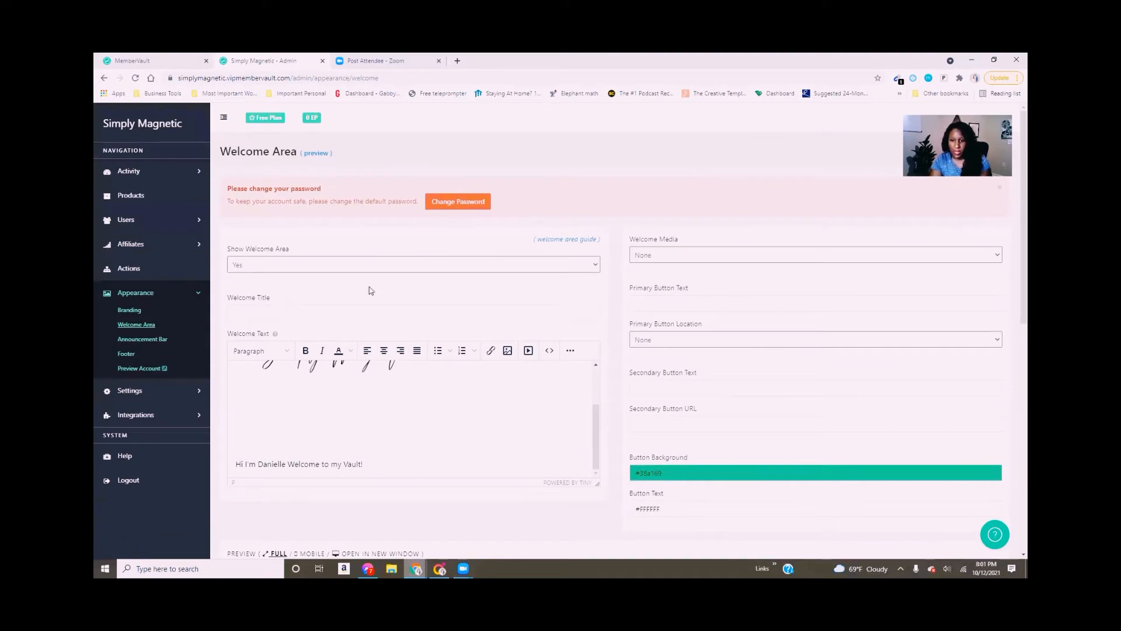
Step: Look through the Welcome Media options and review the button settings and the page preview
click(752, 257)
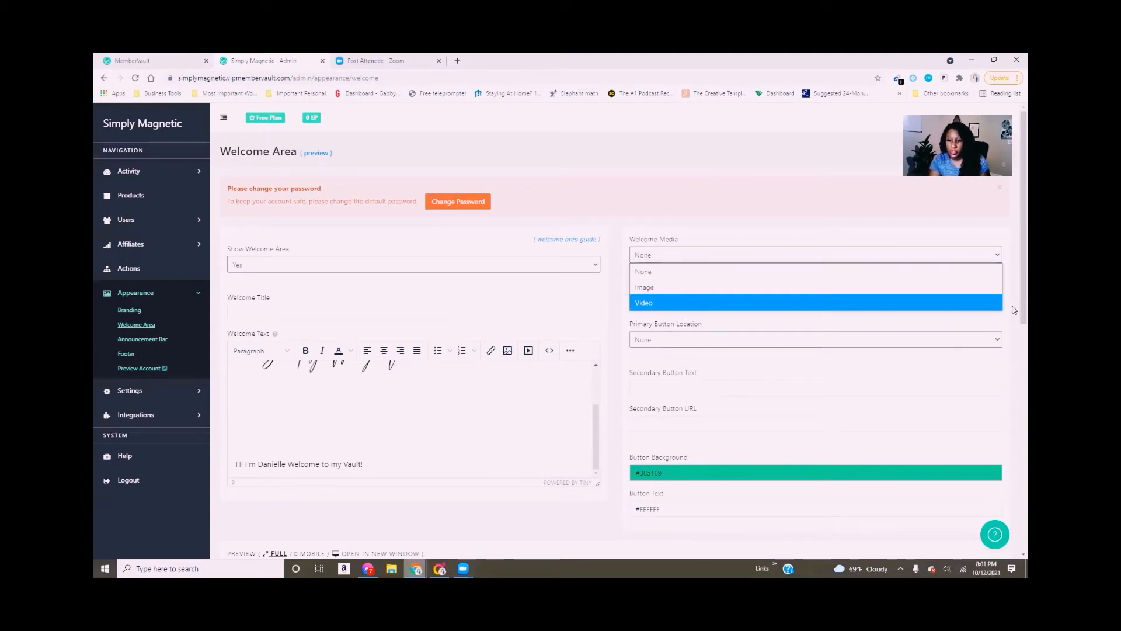
scroll(1014, 331, down, 1)
scroll(1014, 331, down, 1)
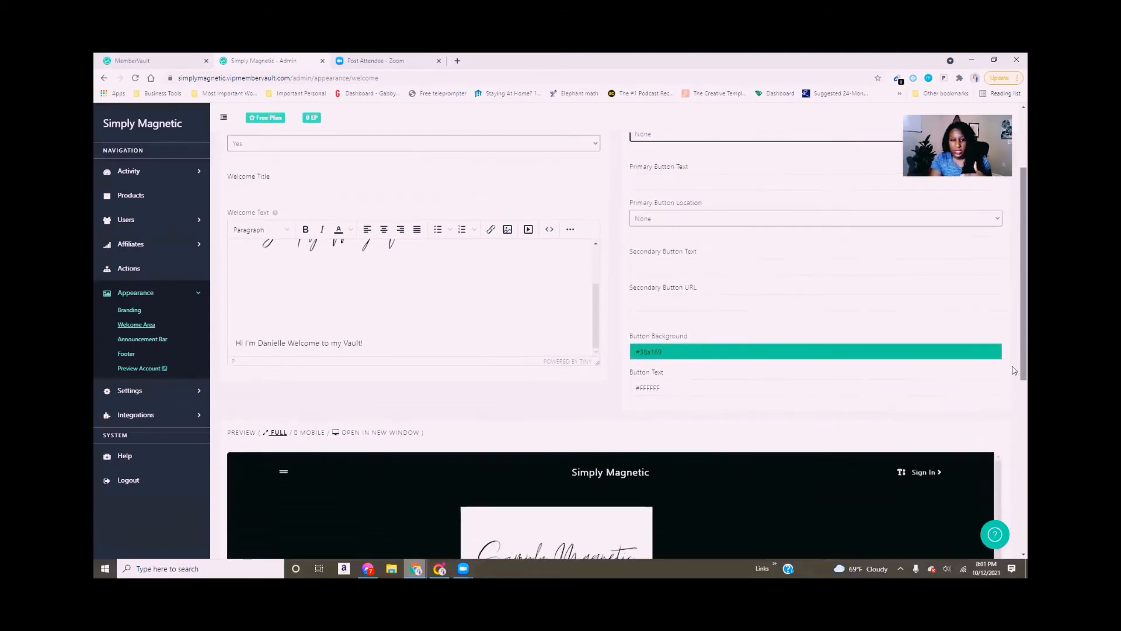
scroll(1013, 331, up, 3)
scroll(1005, 530, down, 8)
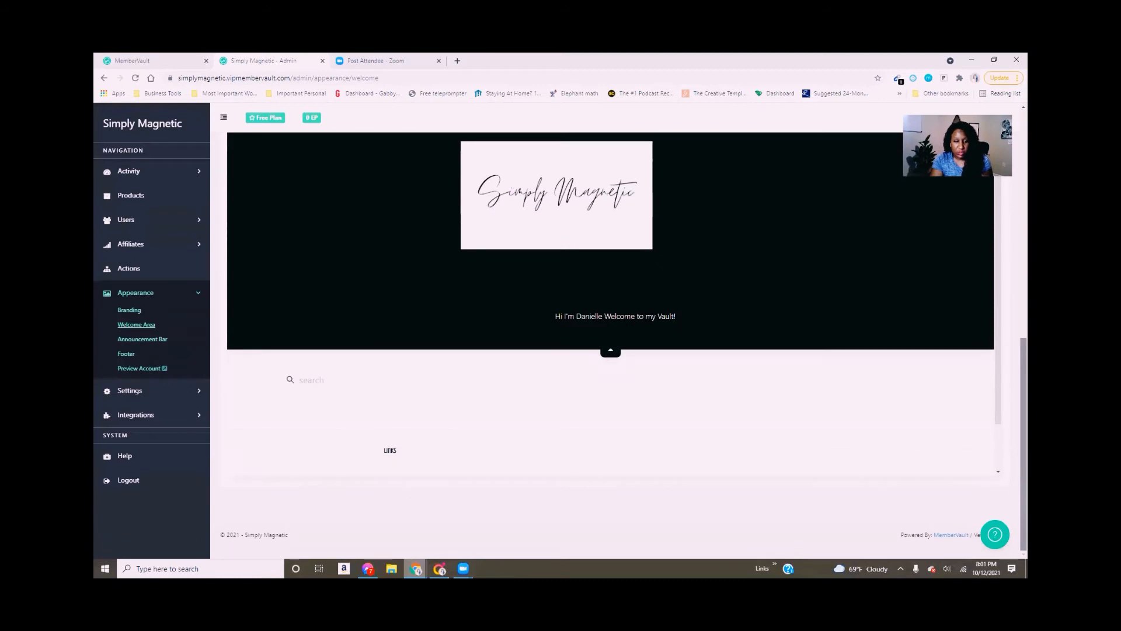
scroll(1005, 530, up, 10)
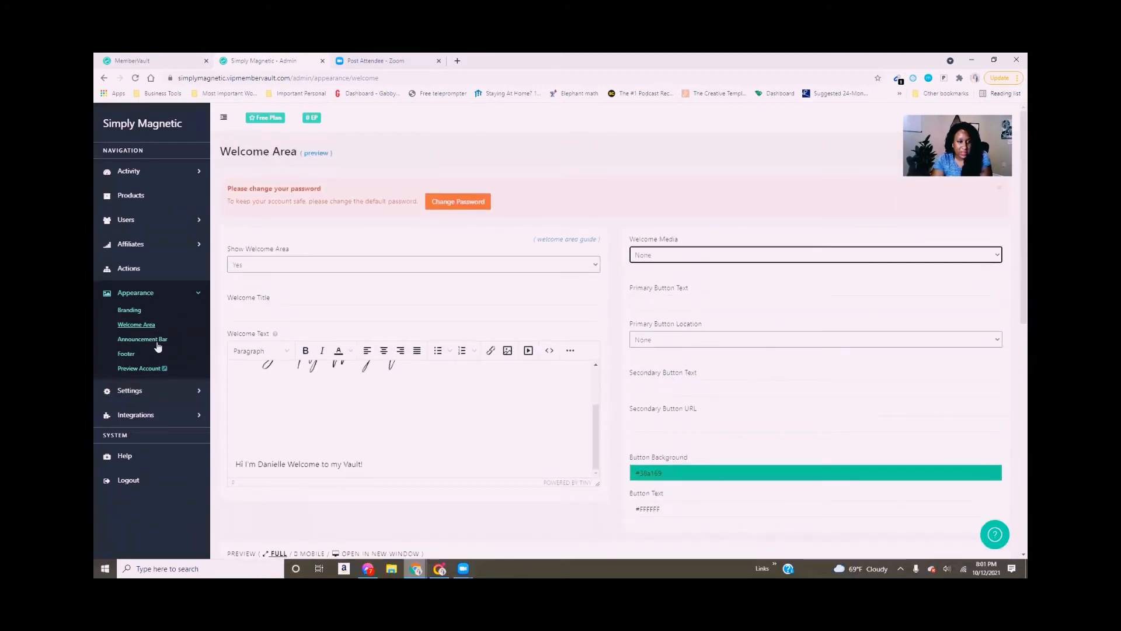
Step: Go to the Announcement Bar settings and set Show Announcement Bar to Yes
click(153, 352)
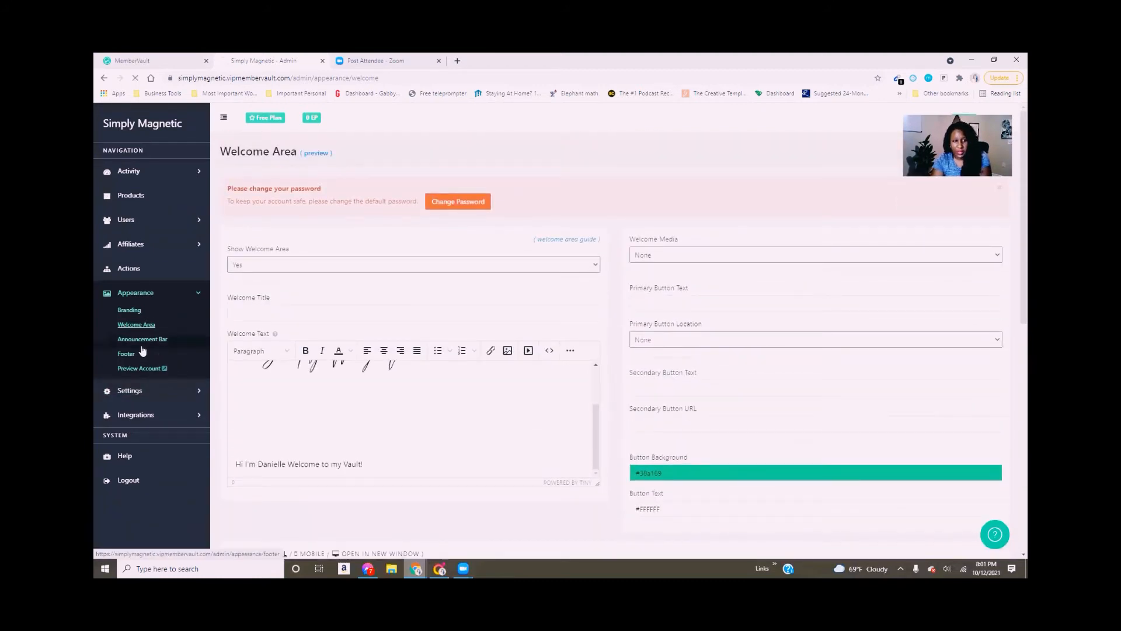
click(142, 339)
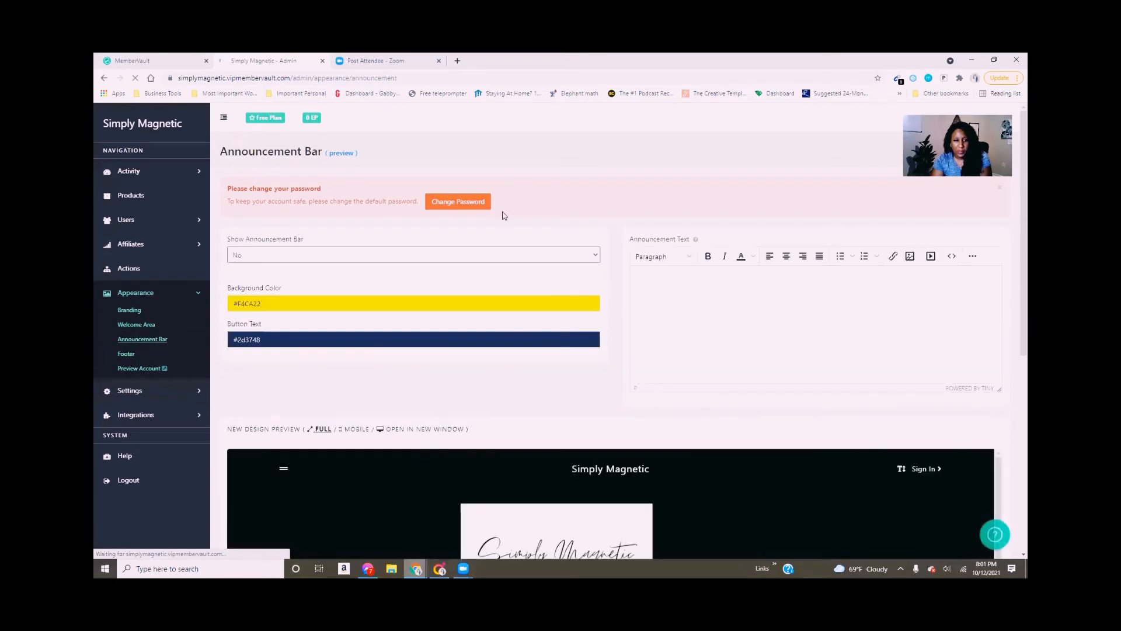
click(358, 254)
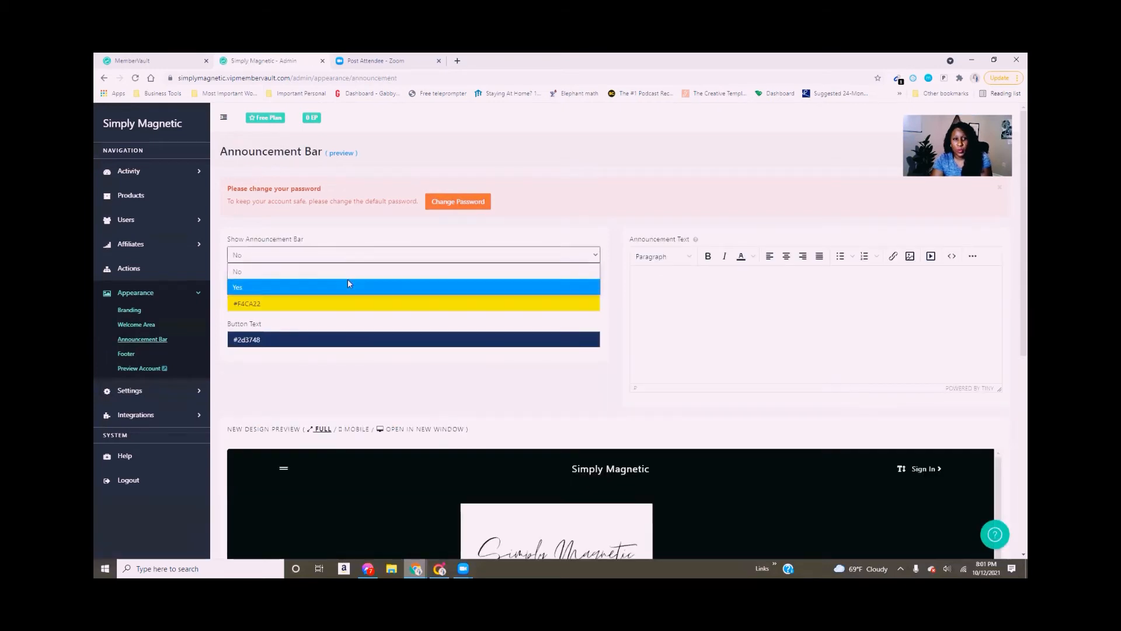
click(348, 280)
Step: Set the announcement bar's background colour to the tan shade #C6B893
click(295, 304)
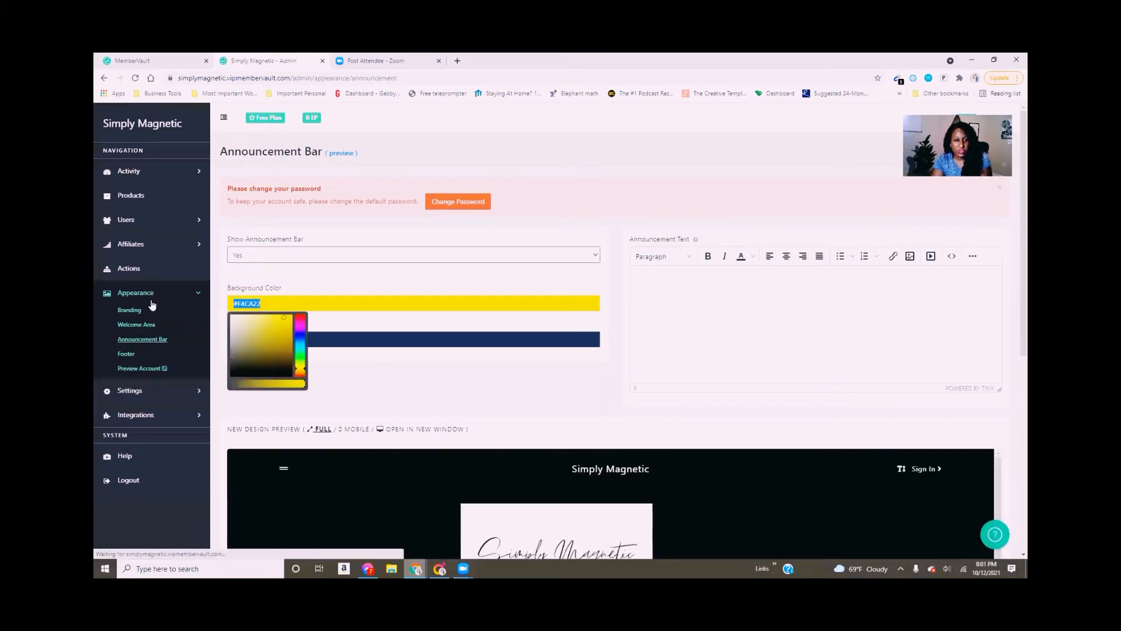
click(239, 345)
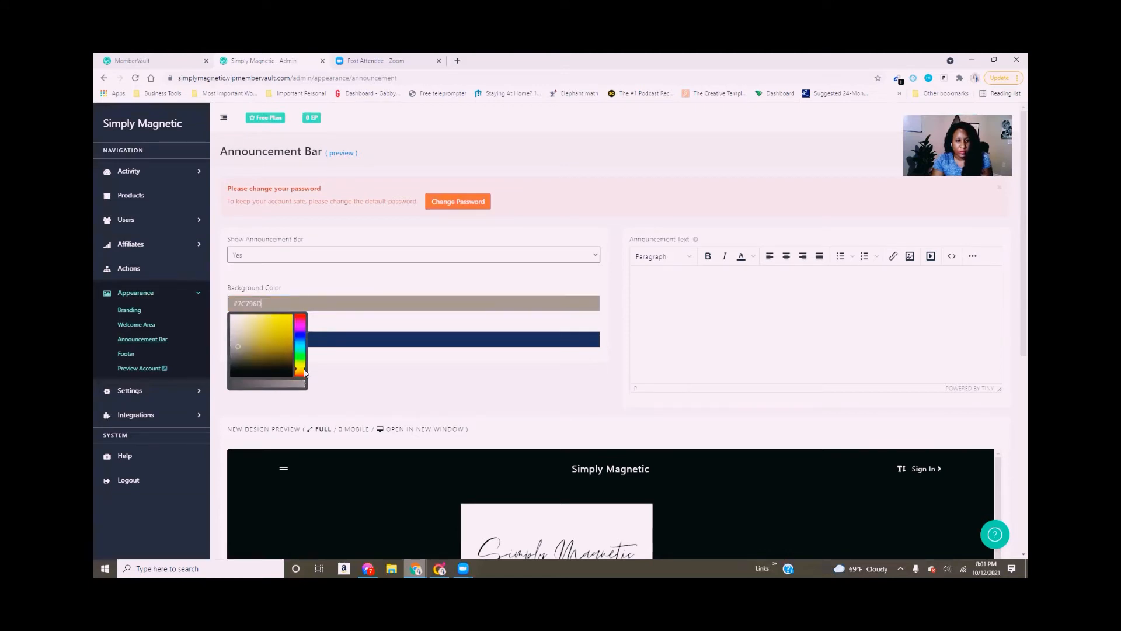
click(246, 330)
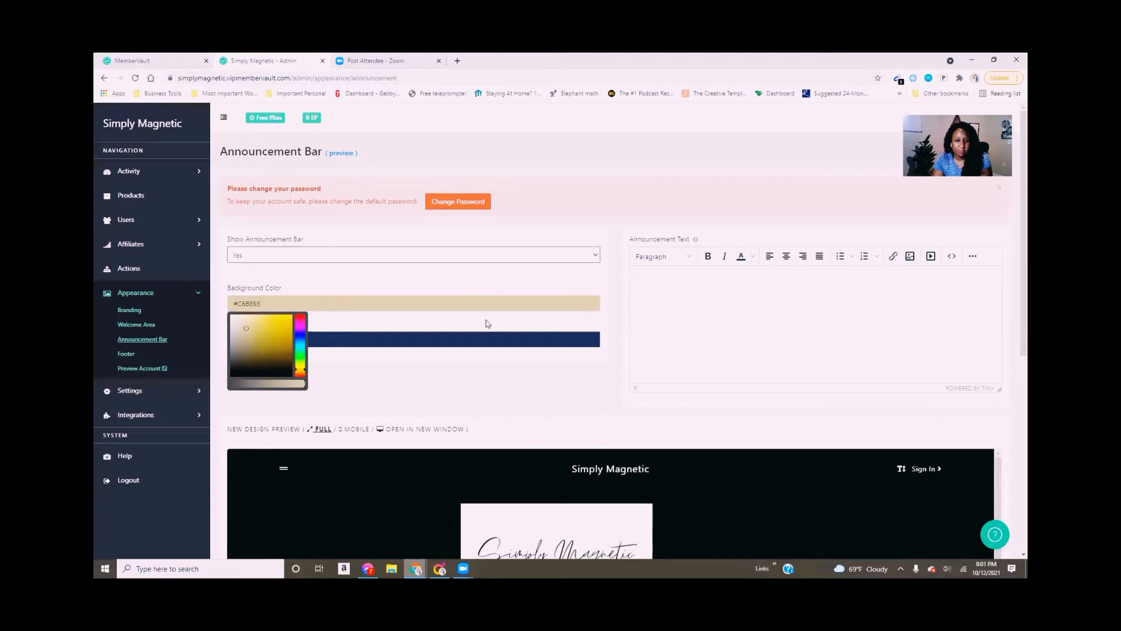
click(455, 421)
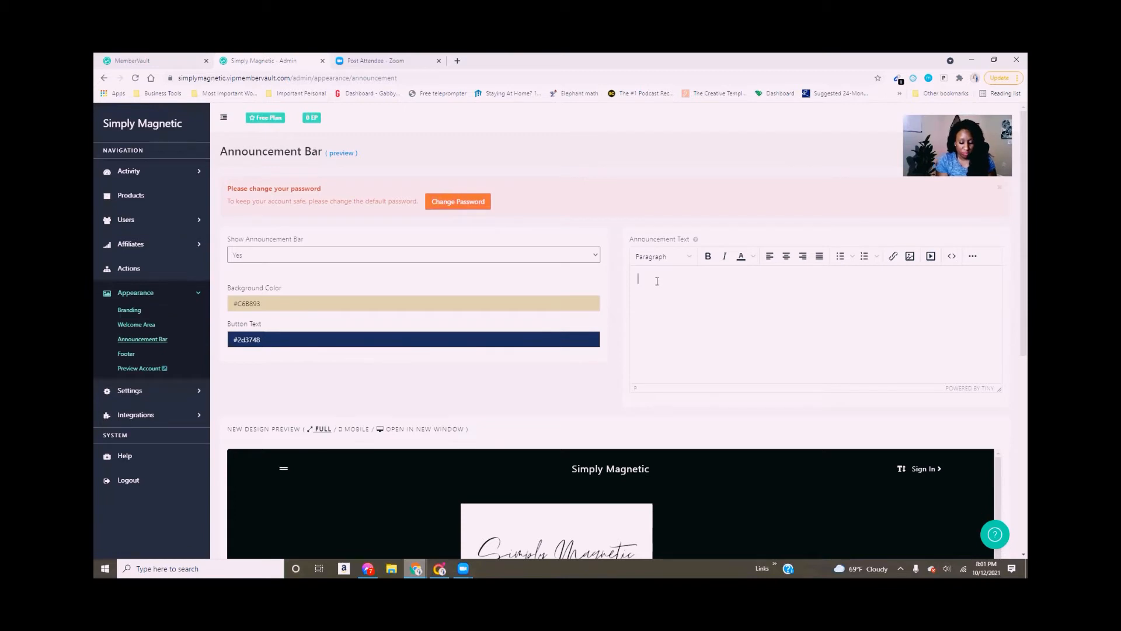
Step: Enter "New Course now Open!" as the announcement text and check the bar in the design preview
text(ew COurs)
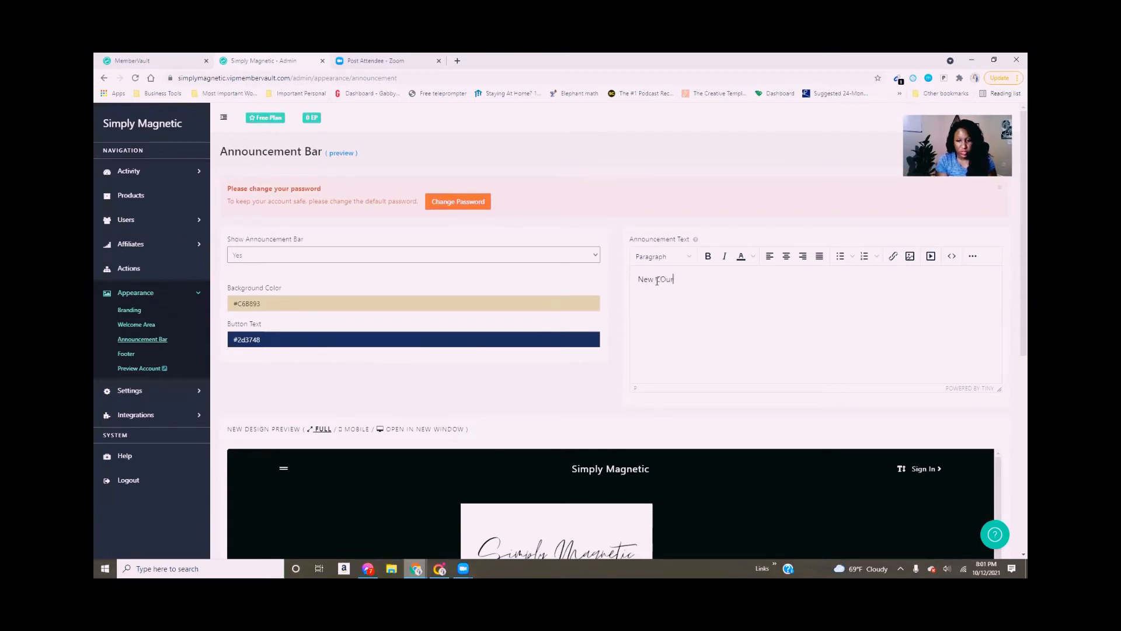
key(BackSpace)
key(BackSpace)
key(BackSpace)
text(ourse no)
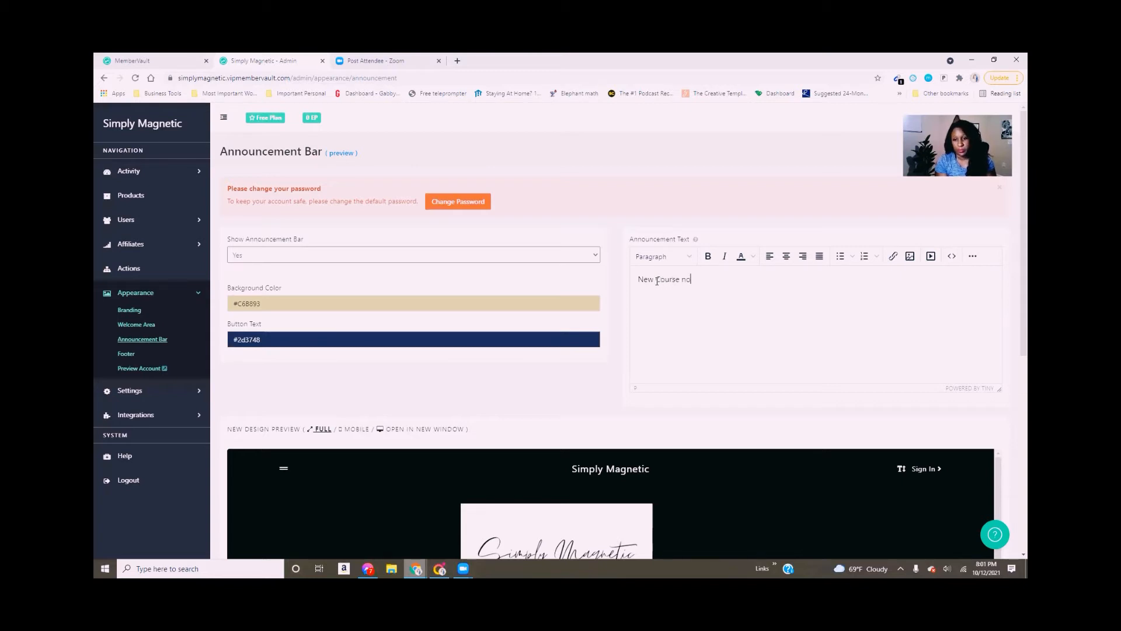
text(w OPen)
key(BackSpace)
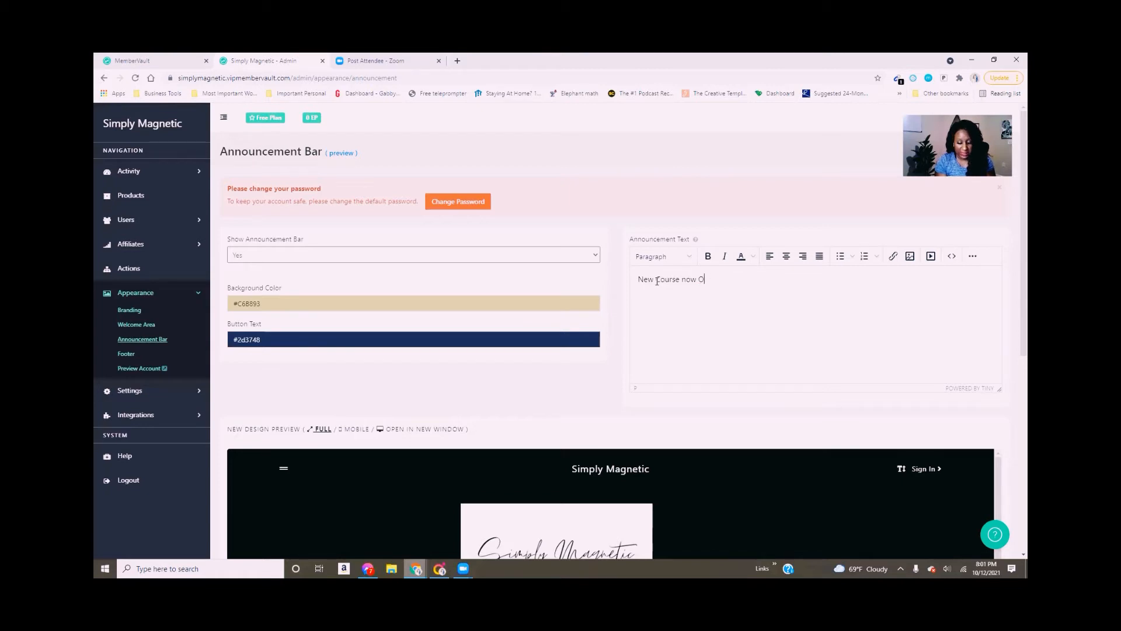
text(pen!)
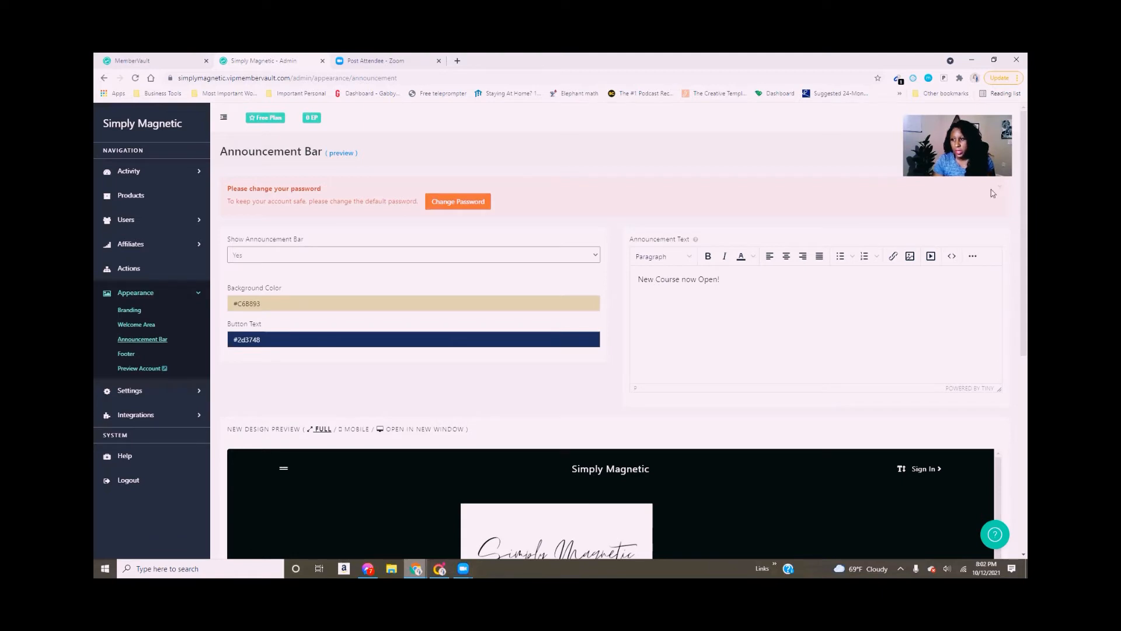
drag(1016, 282, 1014, 462)
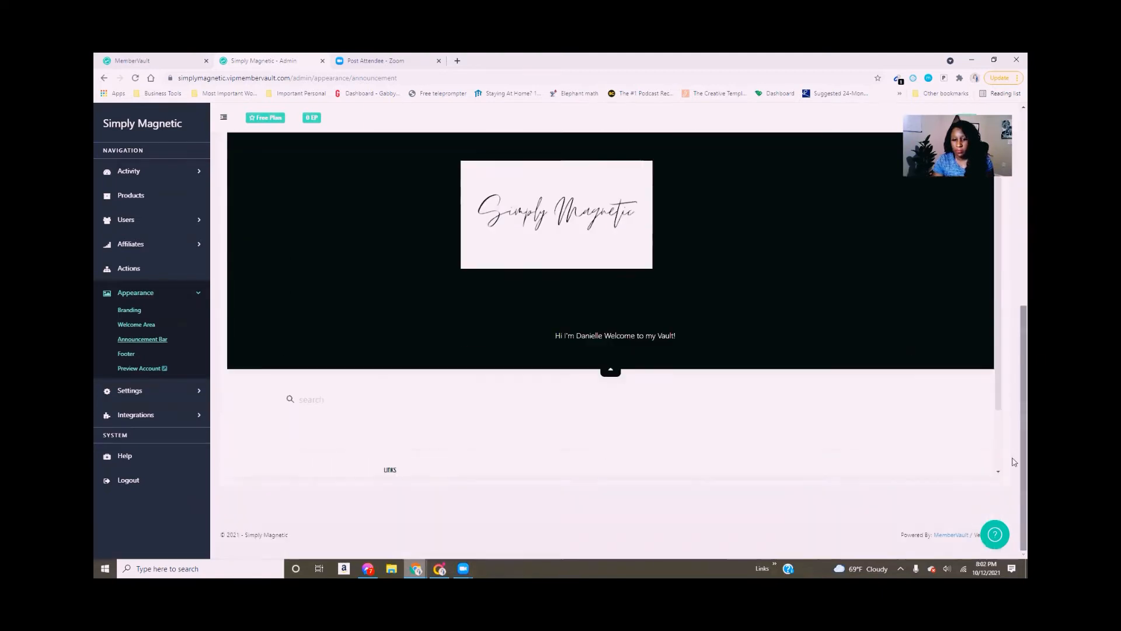
scroll(1014, 461, up, 4)
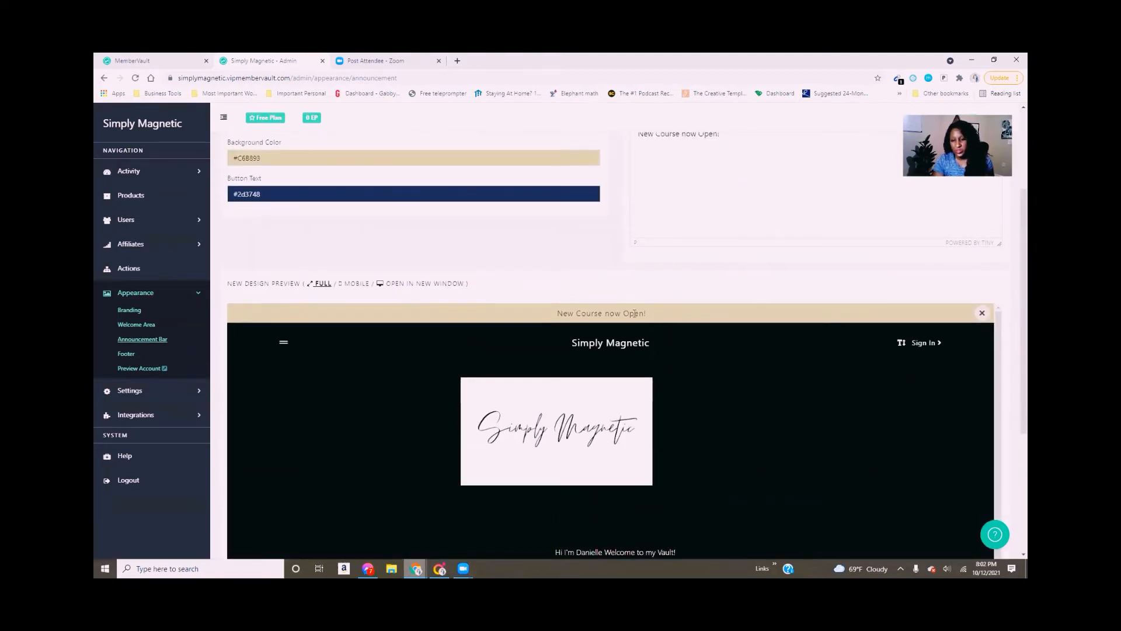
scroll(1023, 309, up, 2)
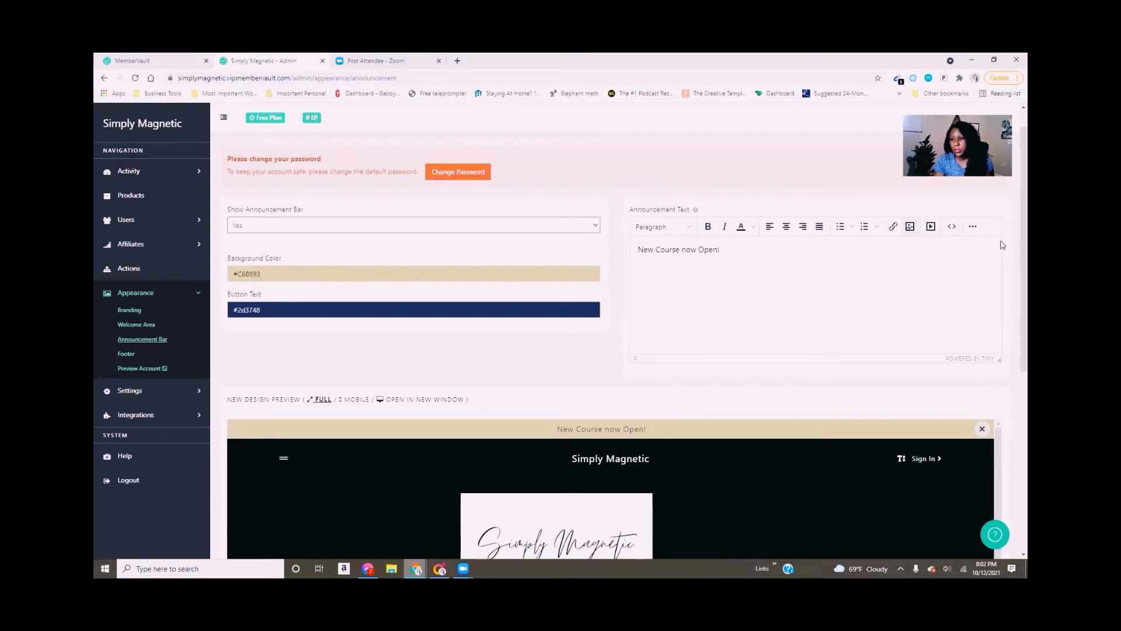
drag(1014, 277, 1013, 240)
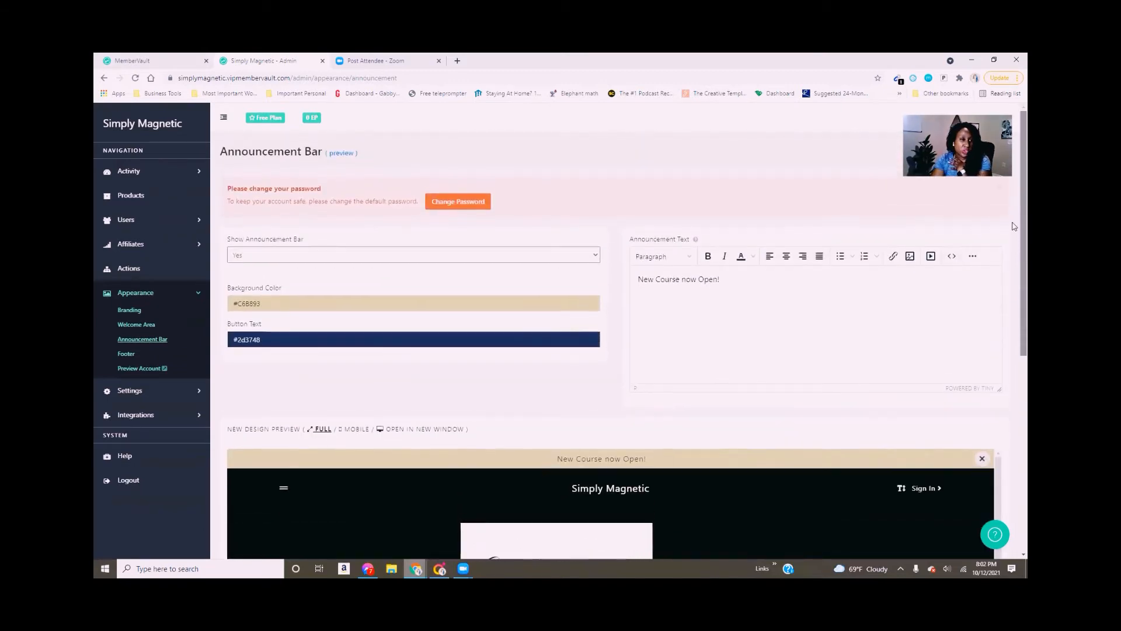
Step: Go to the Footer settings and review the product, about text, link and social media fields along with the preview
click(119, 355)
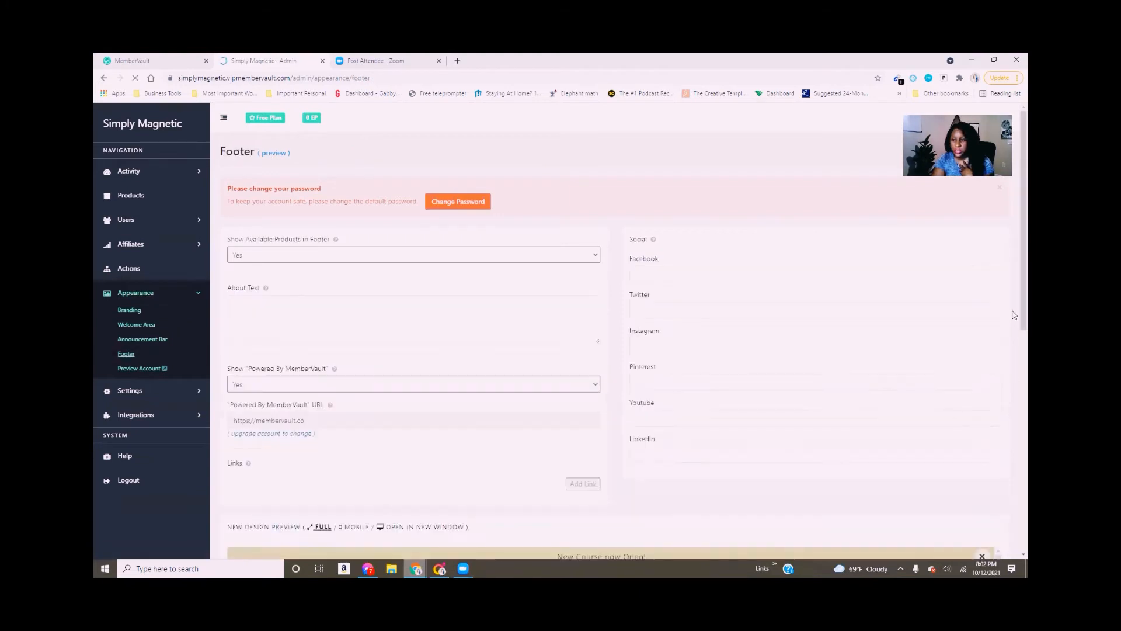
drag(1014, 305, 1014, 316)
scroll(1014, 315, down, 6)
scroll(1014, 312, up, 5)
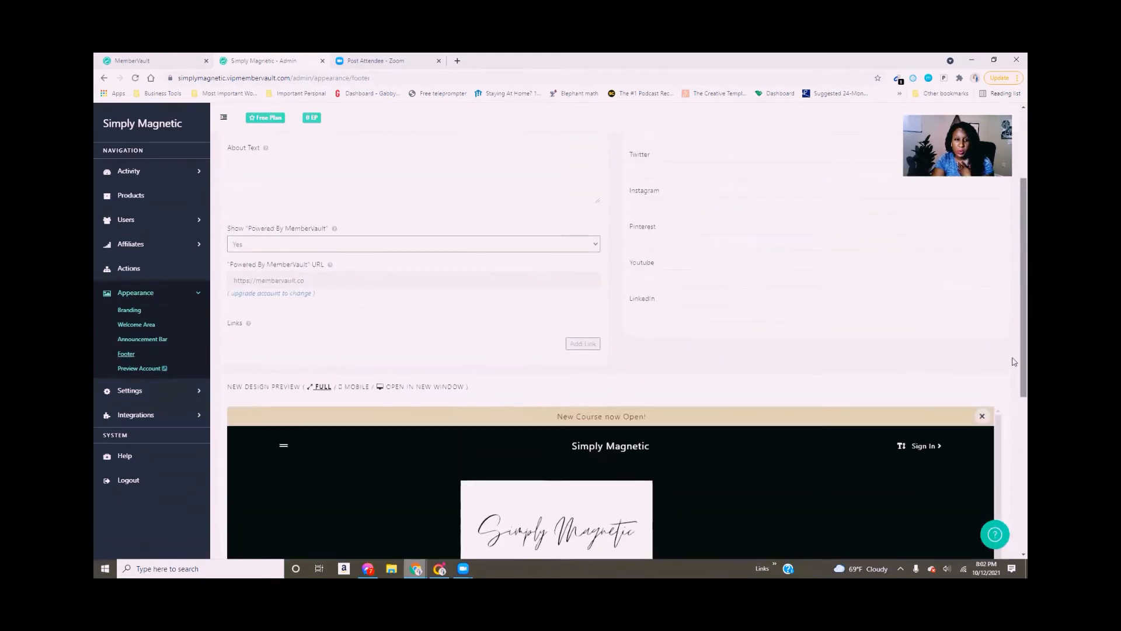
scroll(1015, 310, up, 2)
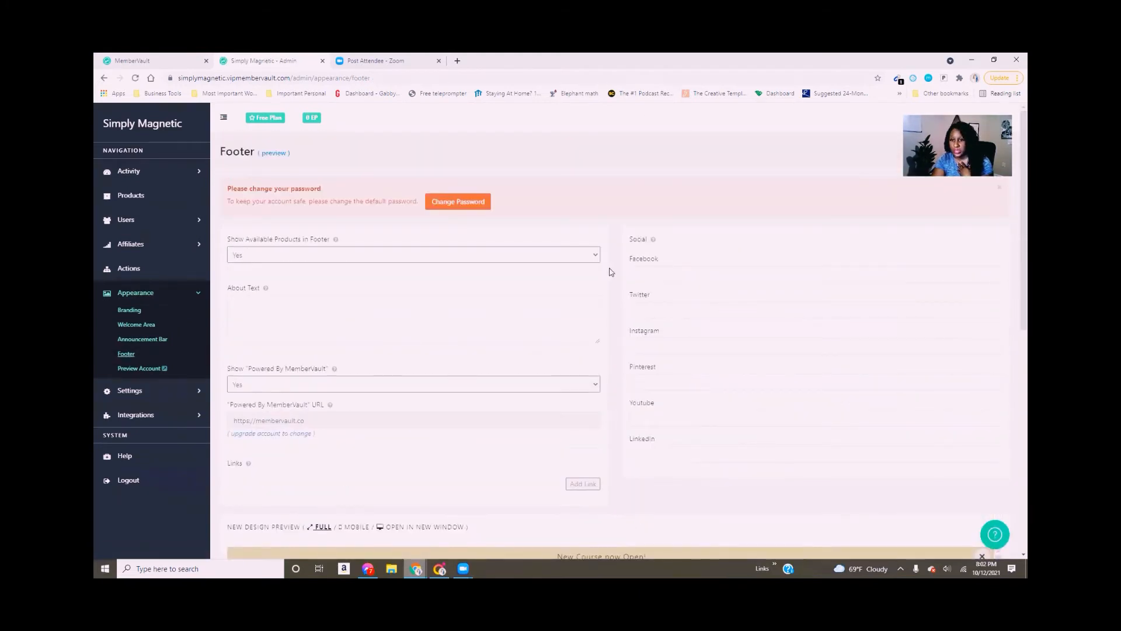
click(692, 275)
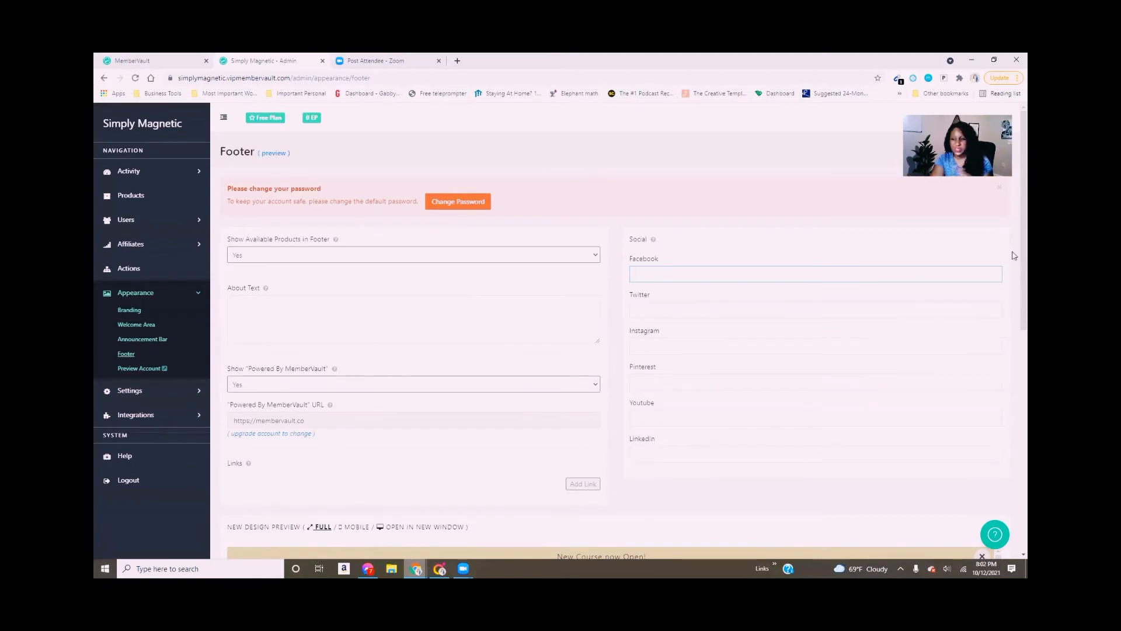
mouse_move(1012, 250)
mouse_down()
mouse_move(1015, 475)
mouse_move(1014, 253)
mouse_up()
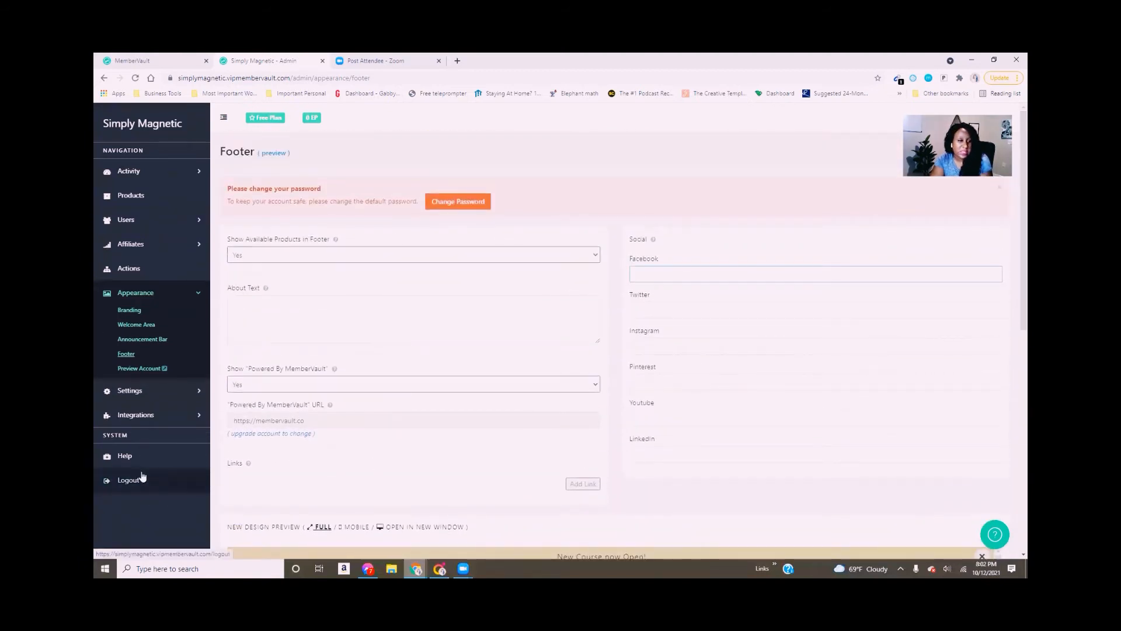
Step: Preview the account with its announcement bar and welcome area, and return to the admin area
click(147, 372)
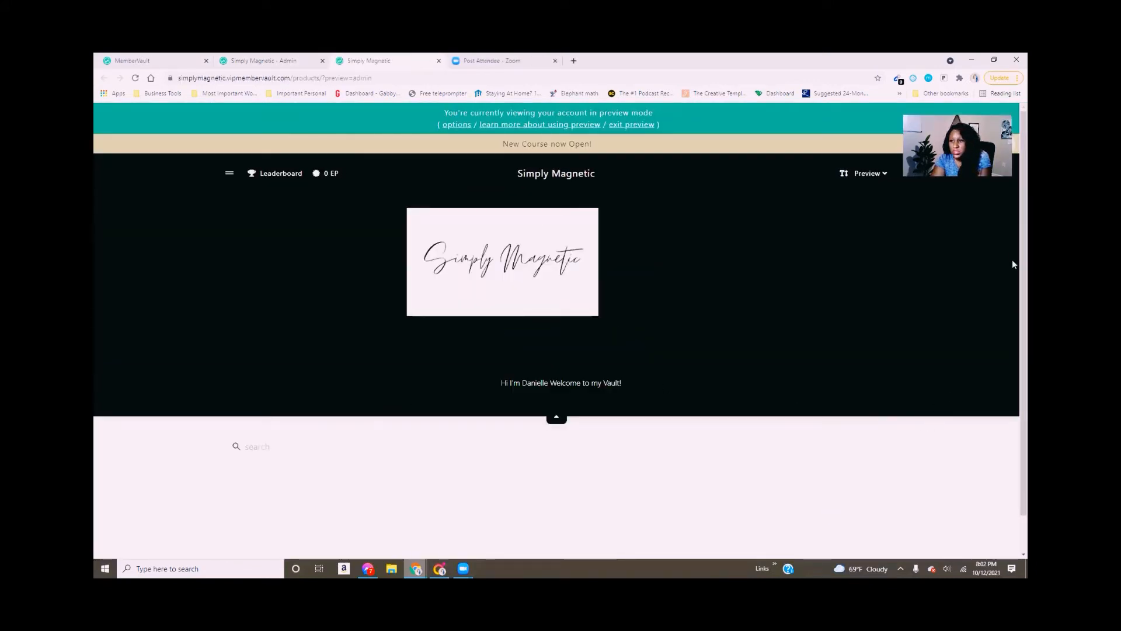
click(238, 59)
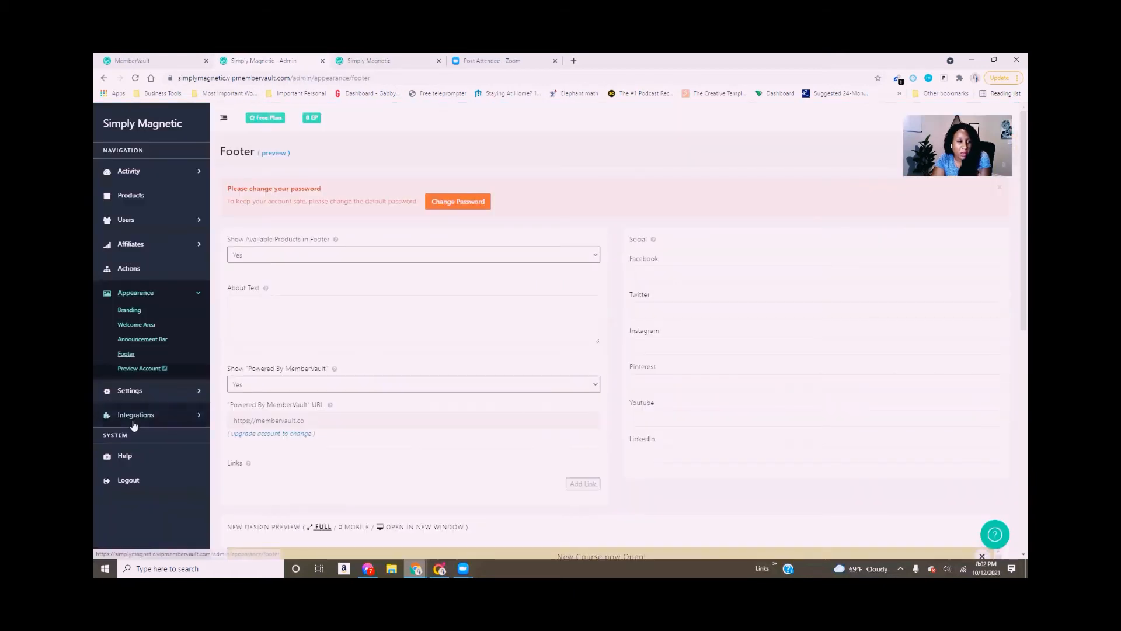
Step: Go to the Products page and start adding a new product
click(163, 209)
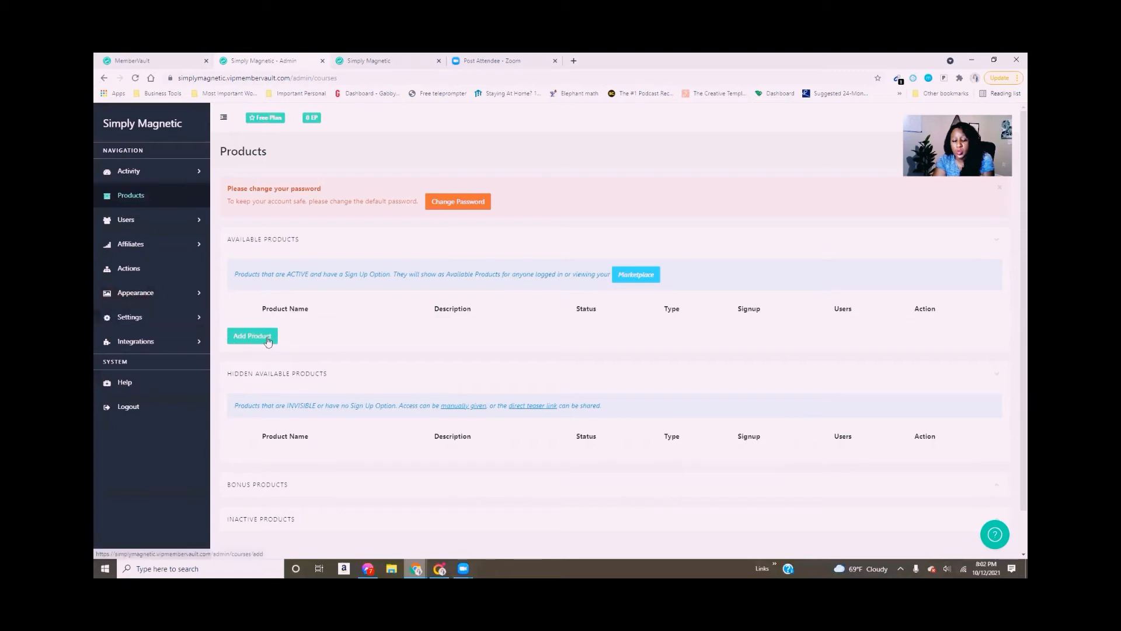
scroll(1014, 480, down, 1)
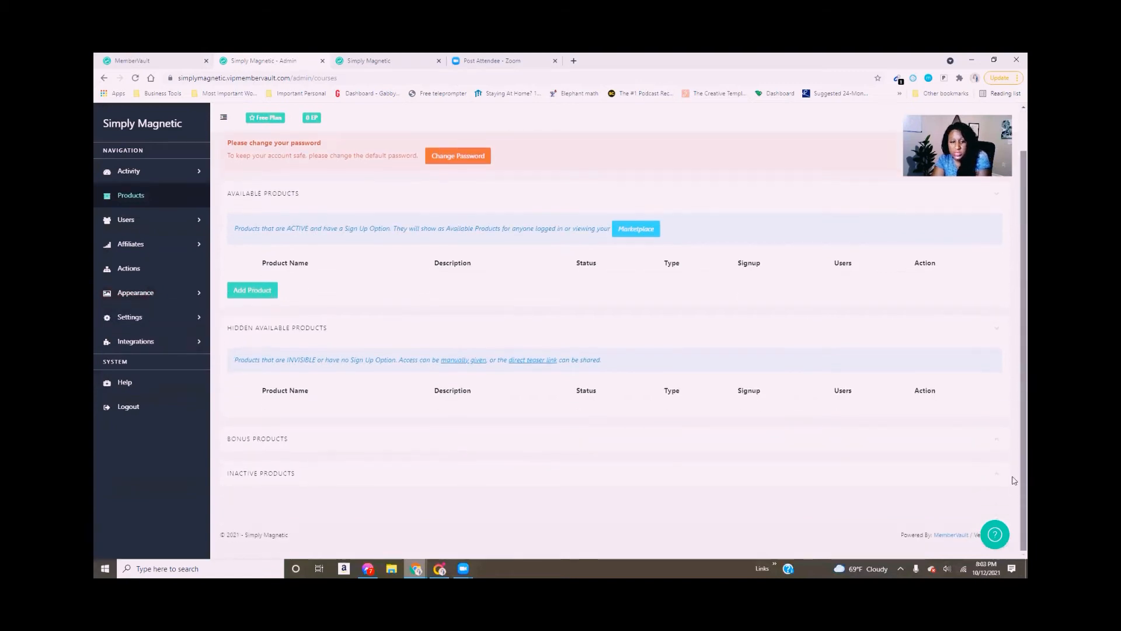
click(260, 298)
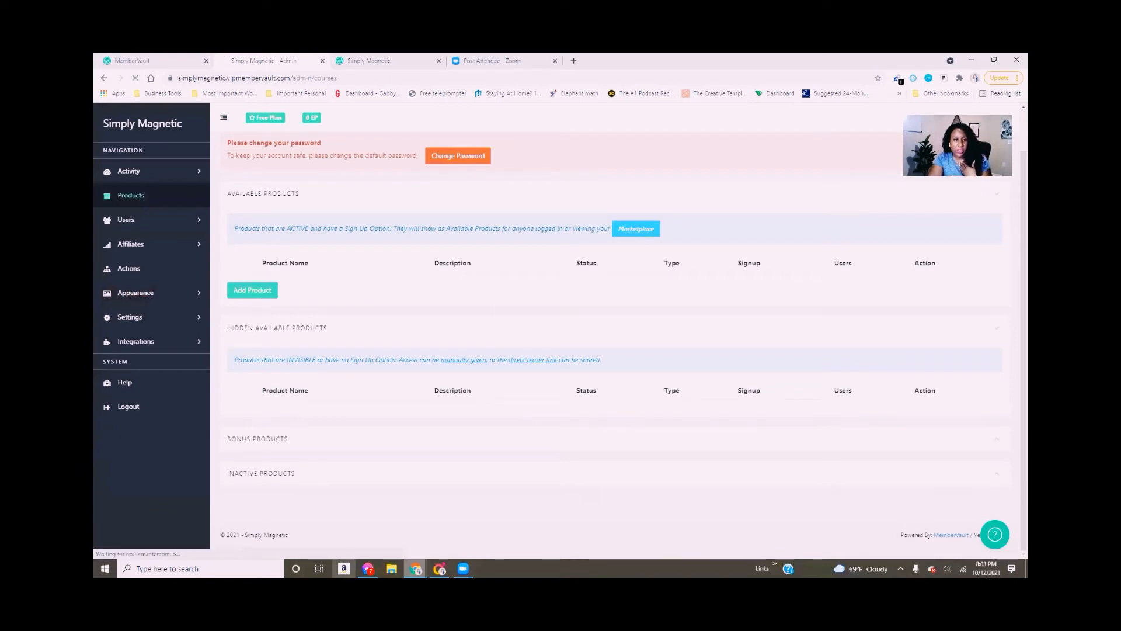
Step: Try the Invisible and Active statuses for the new product and look through the product type options
click(358, 230)
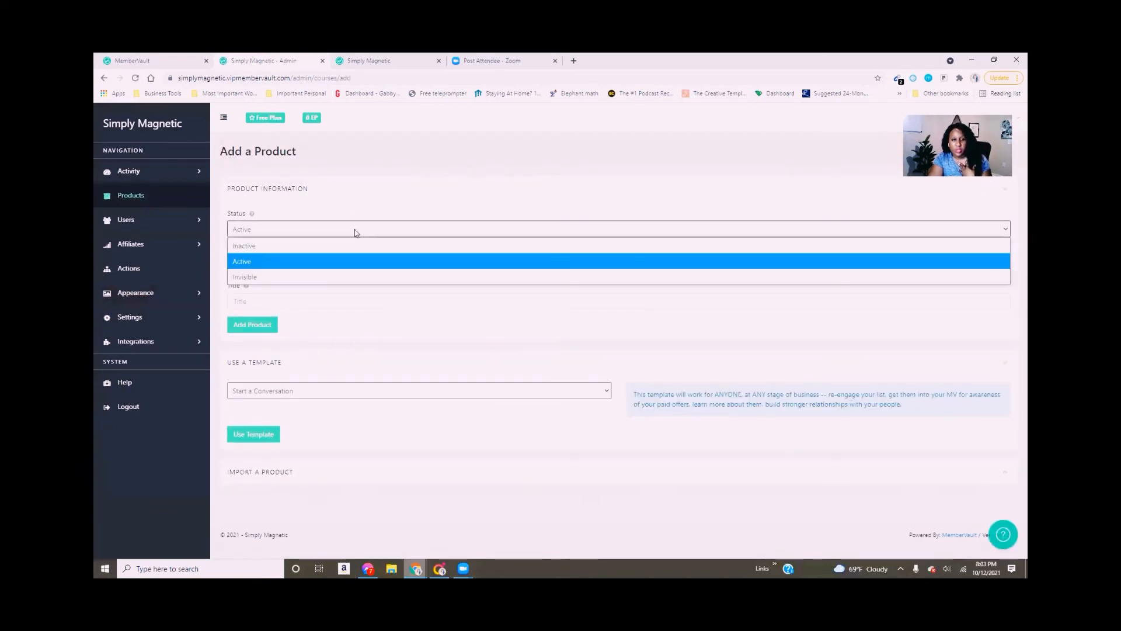
click(280, 275)
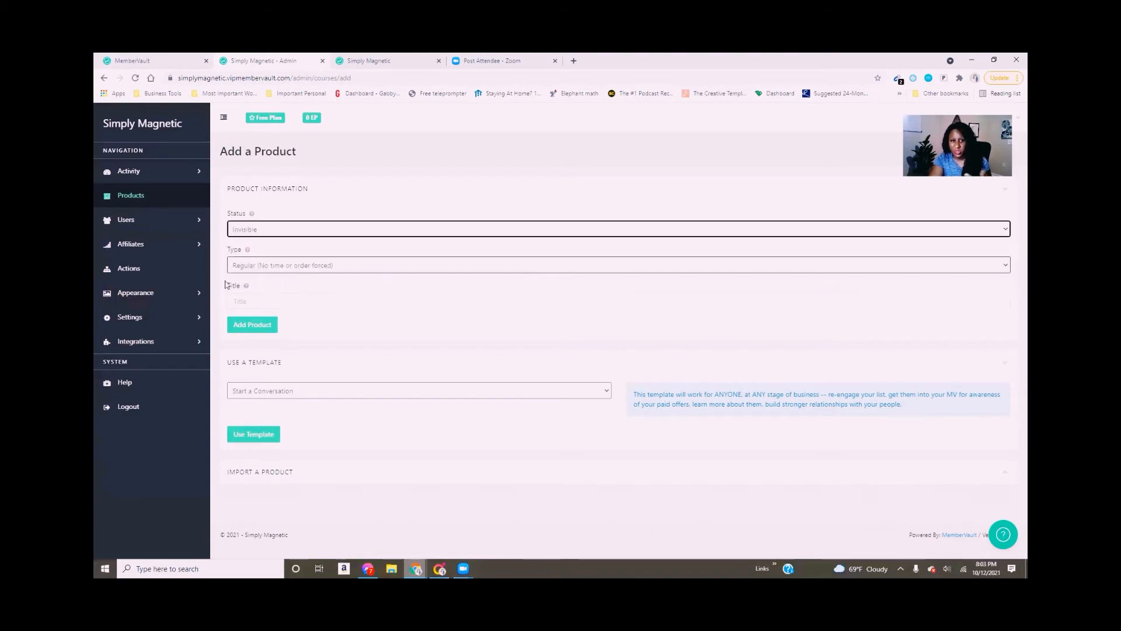
click(356, 270)
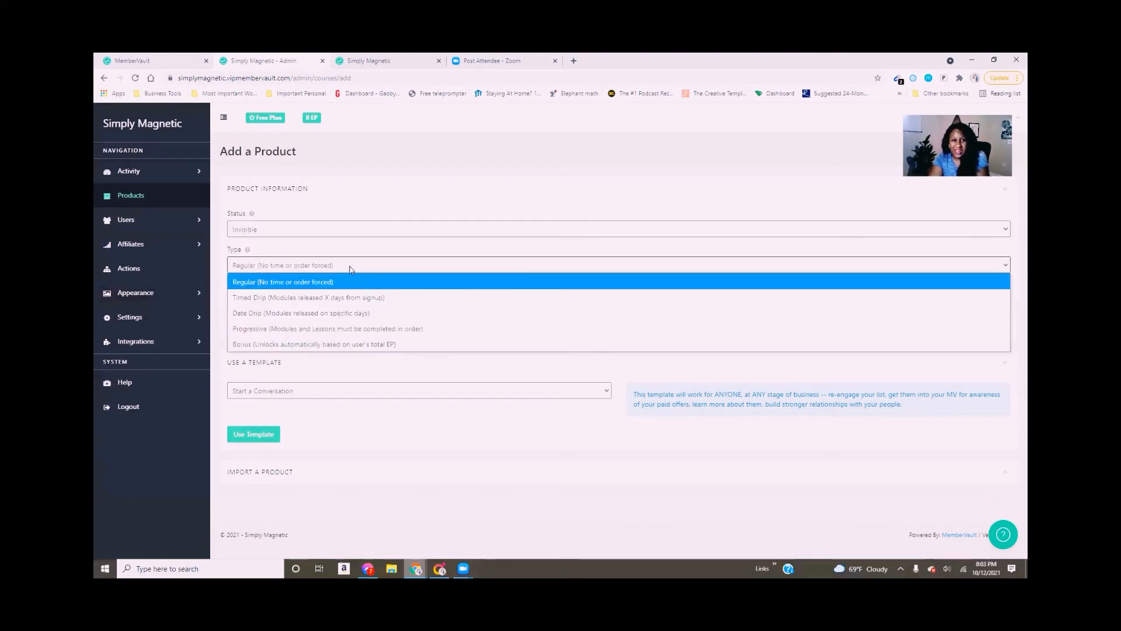
click(340, 233)
click(341, 235)
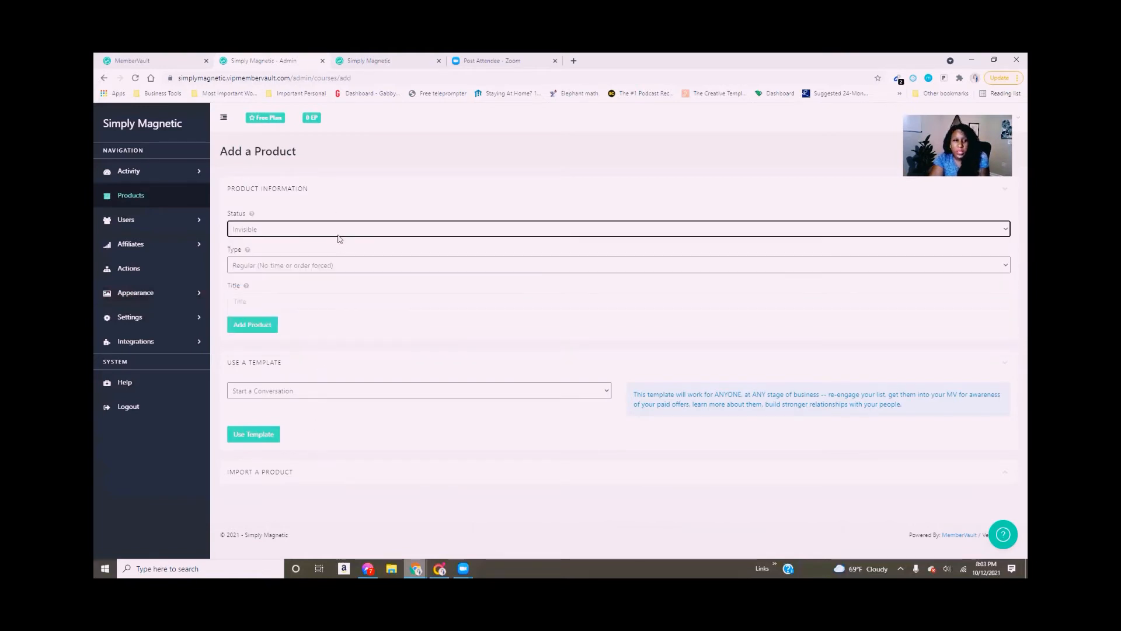
click(339, 236)
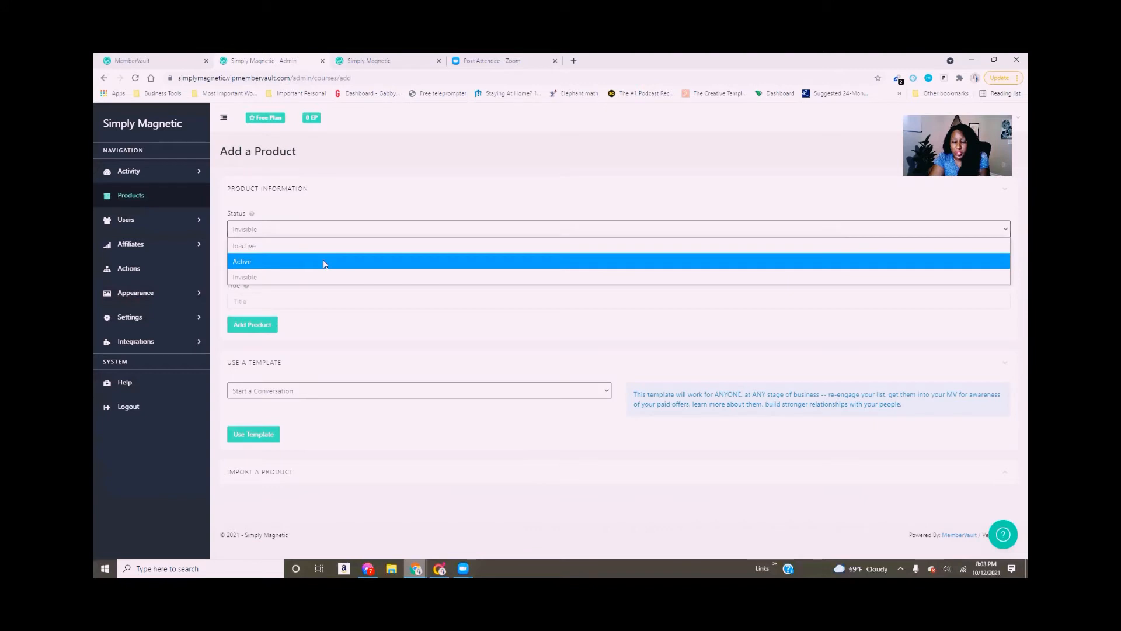
click(325, 264)
Step: Set the new product's status to Inactive and its type to Timed Drip (Modules released X days from signup)
click(316, 232)
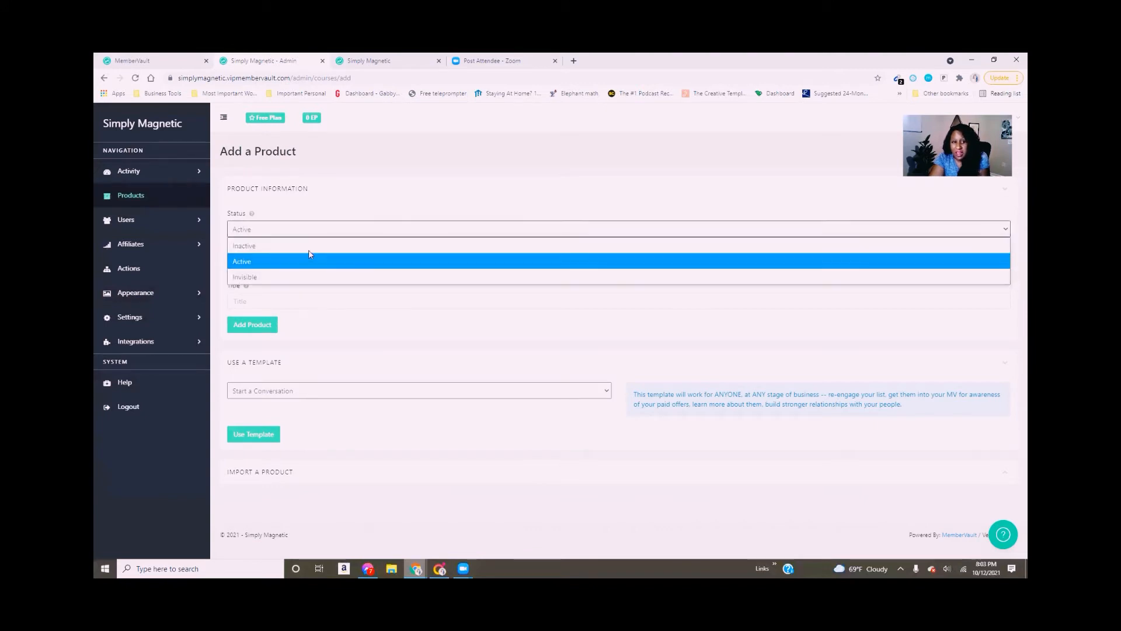
click(309, 247)
click(308, 266)
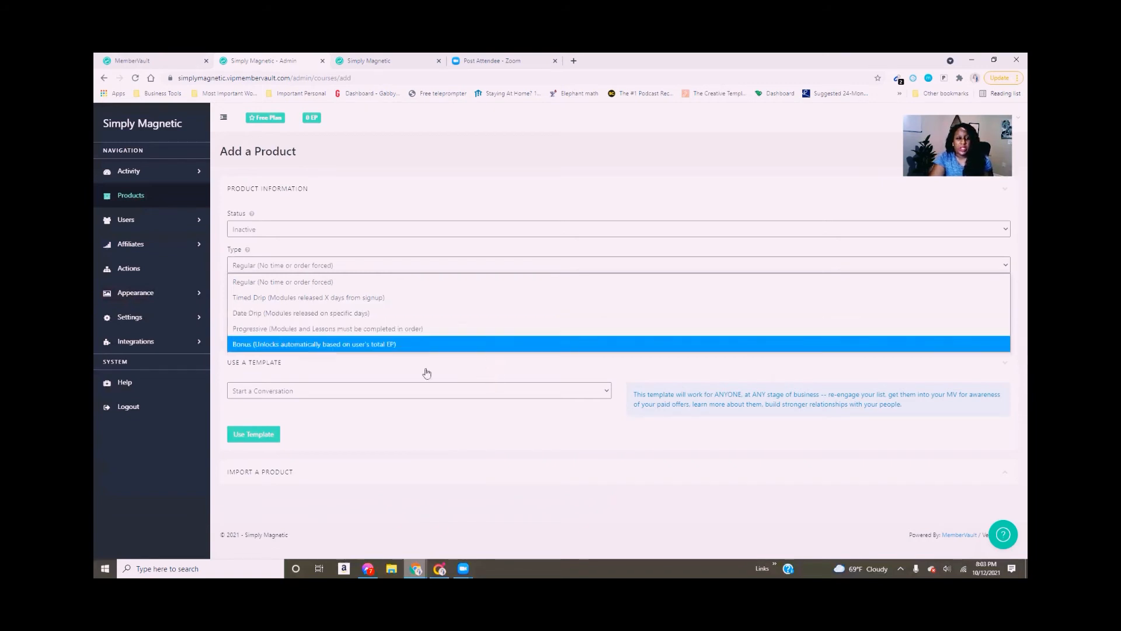
click(273, 301)
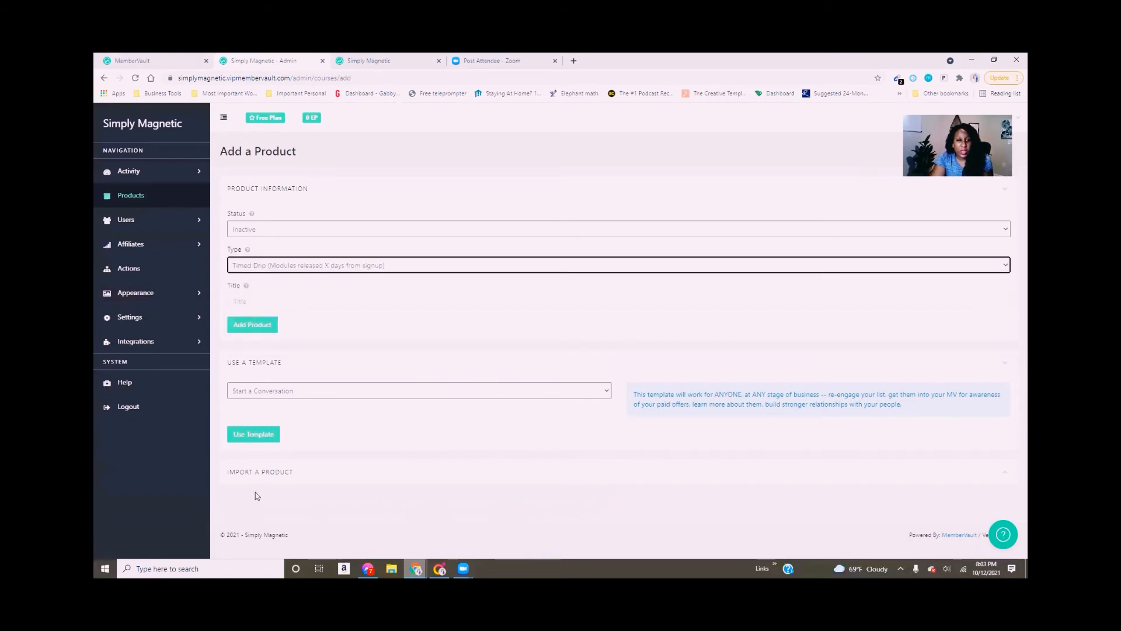
Step: Title the product "New Course" and add it
click(288, 300)
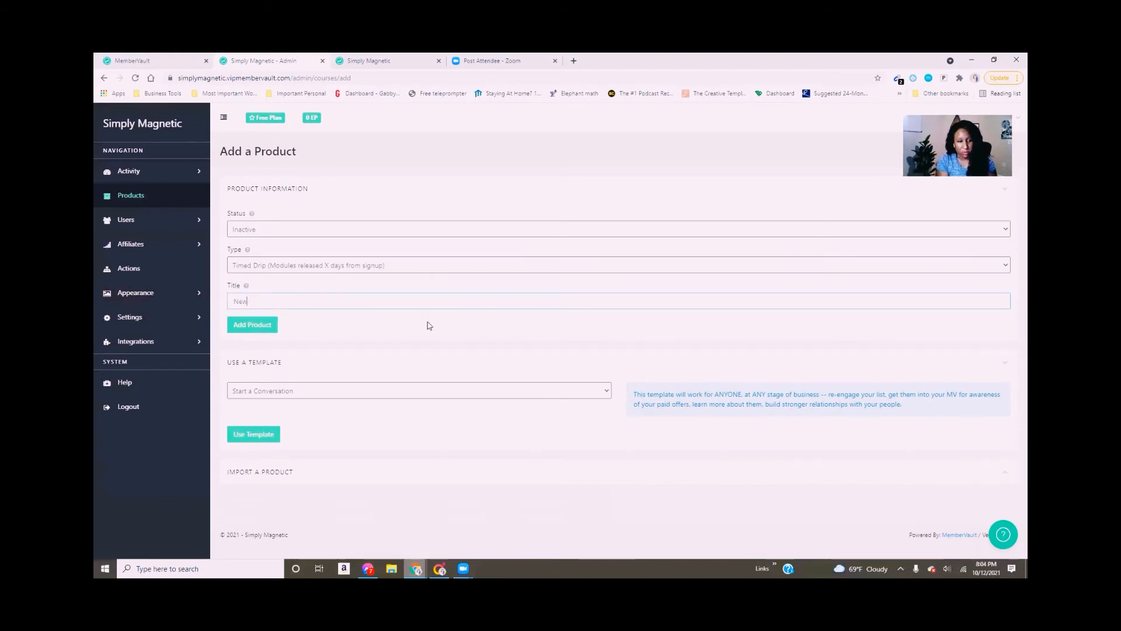
text(New Course)
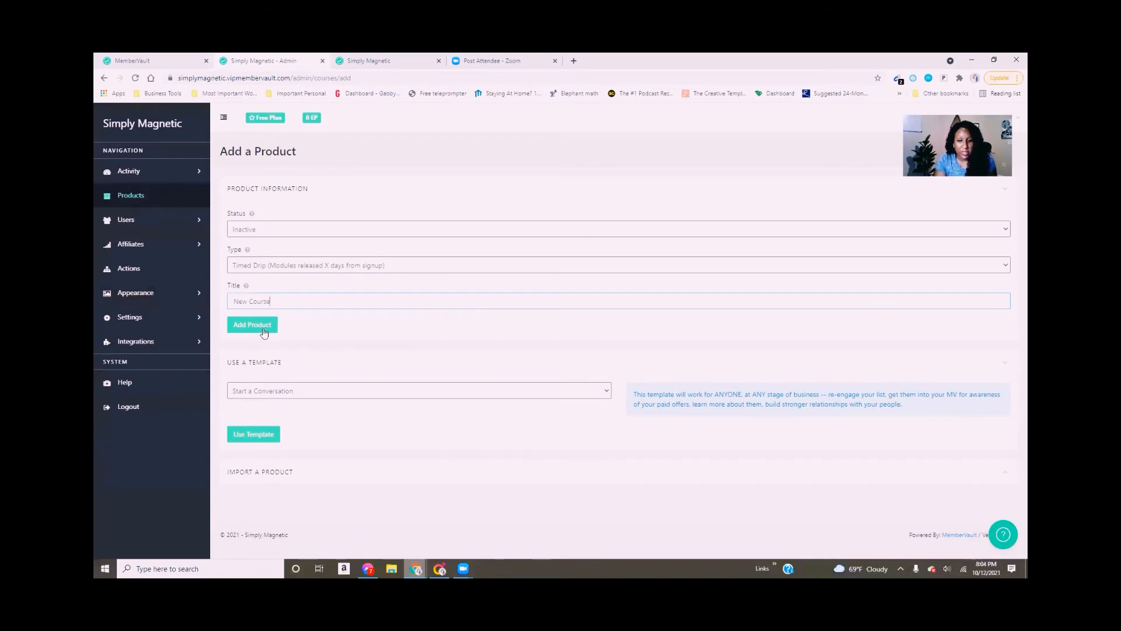
click(263, 331)
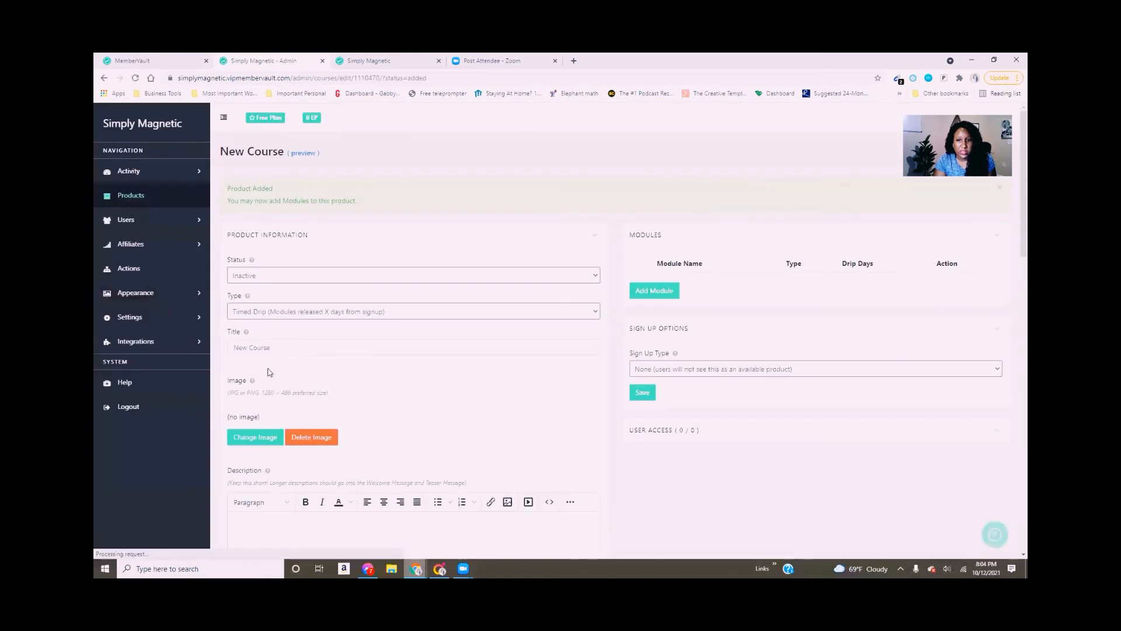
Step: Upload the pink image "1 (1)" from the Downloads folder as the New Course product image
scroll(1015, 259, down, 1)
scroll(1014, 263, down, 2)
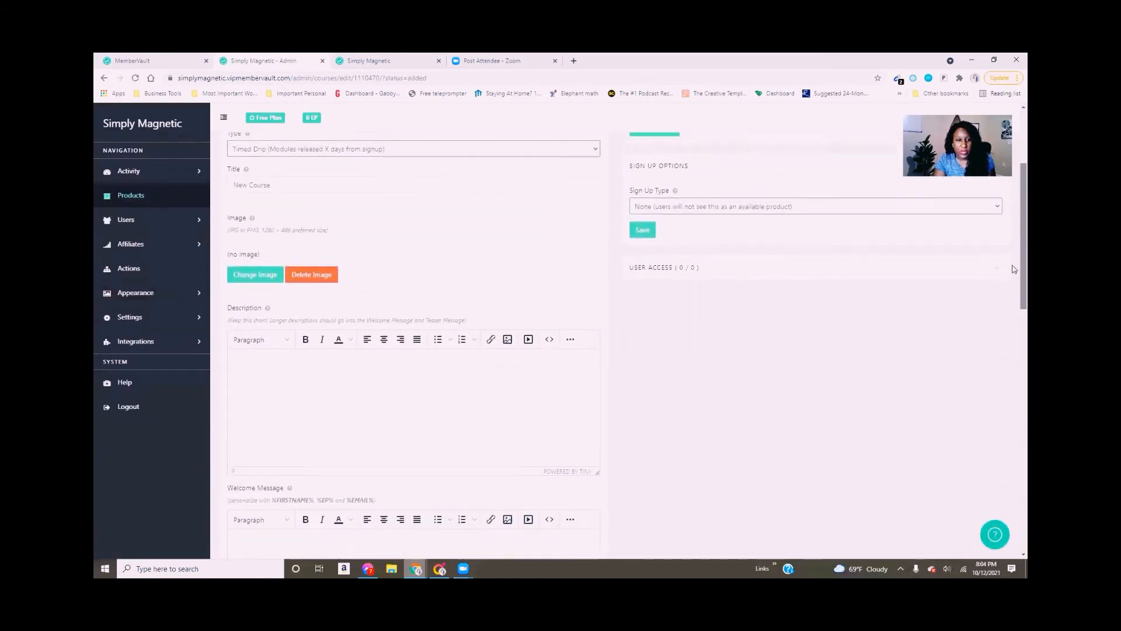
scroll(1012, 268, up, 2)
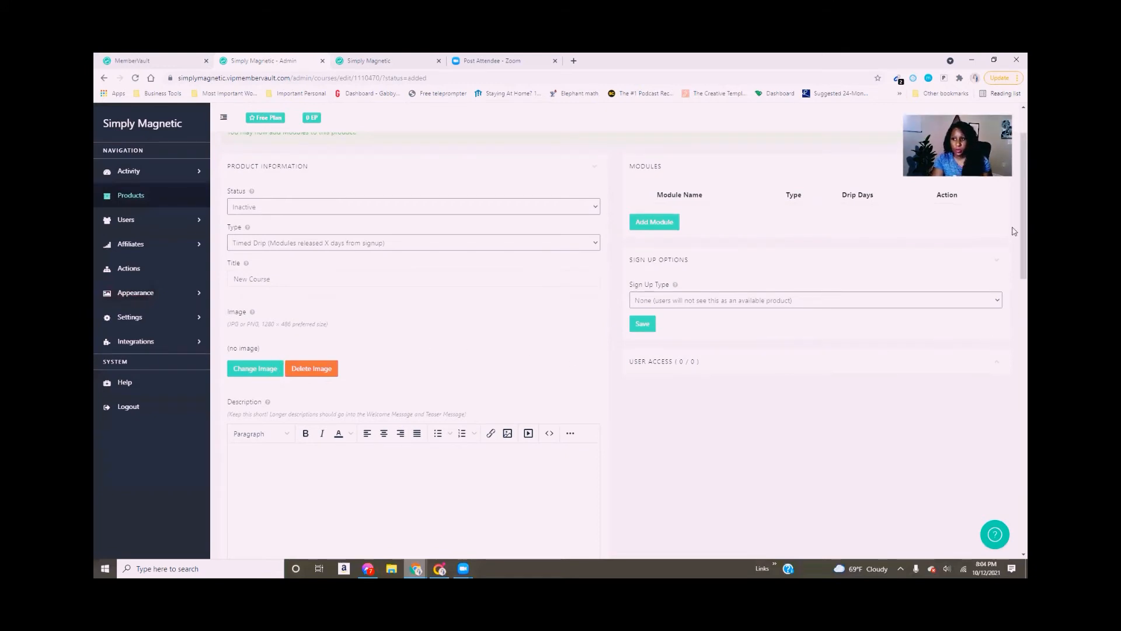
scroll(1012, 237, down, 1)
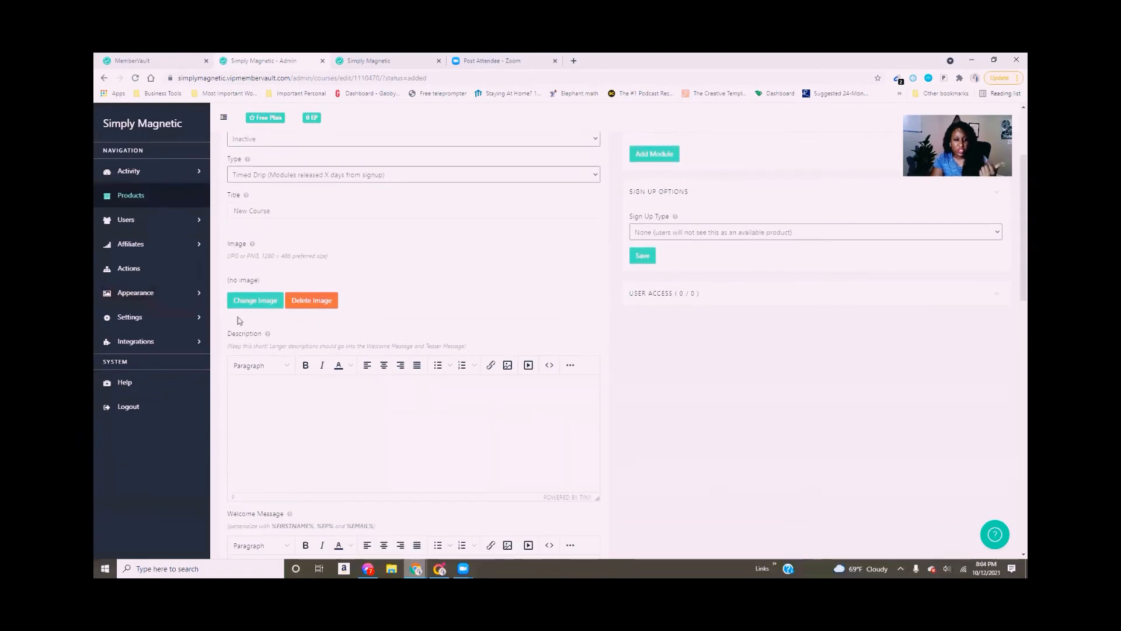
click(257, 301)
click(406, 306)
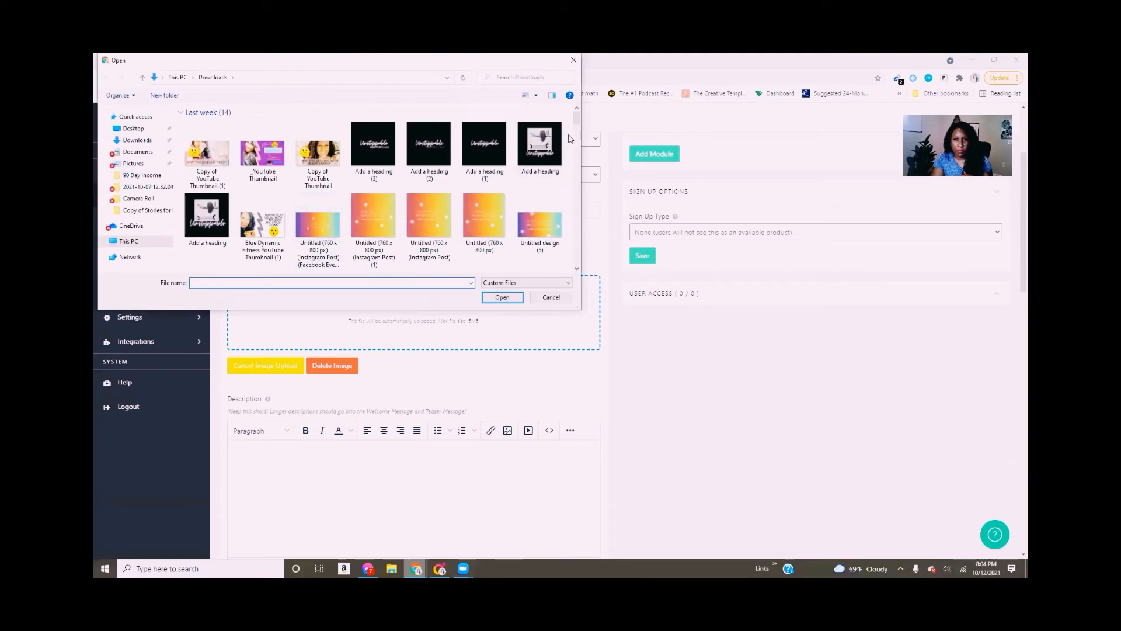
scroll(491, 202, down, 5)
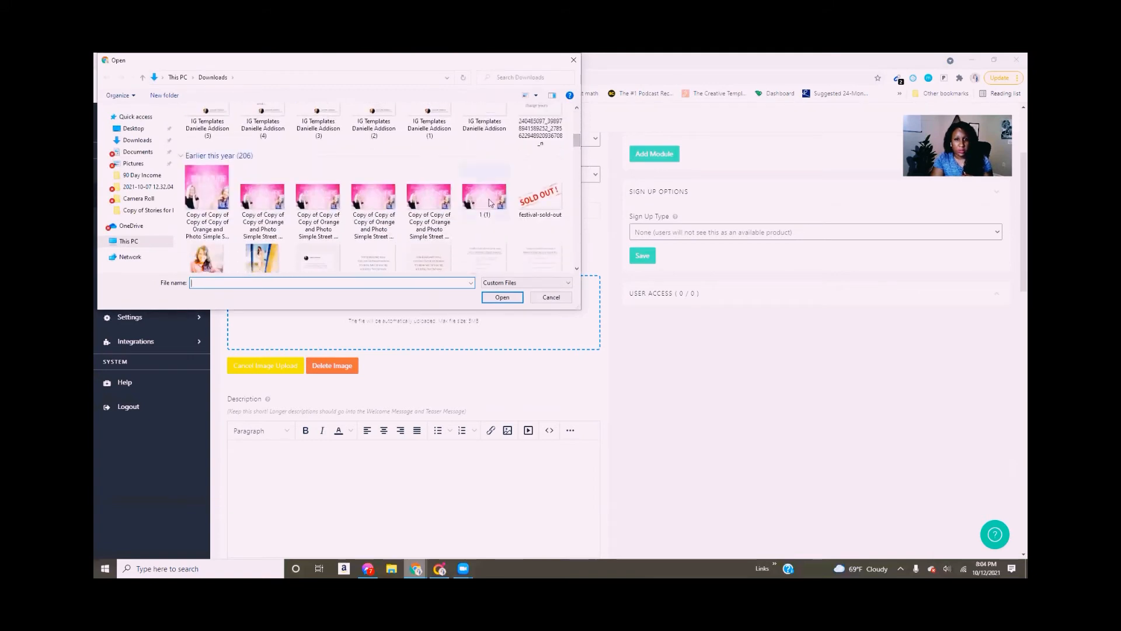
click(470, 202)
click(500, 299)
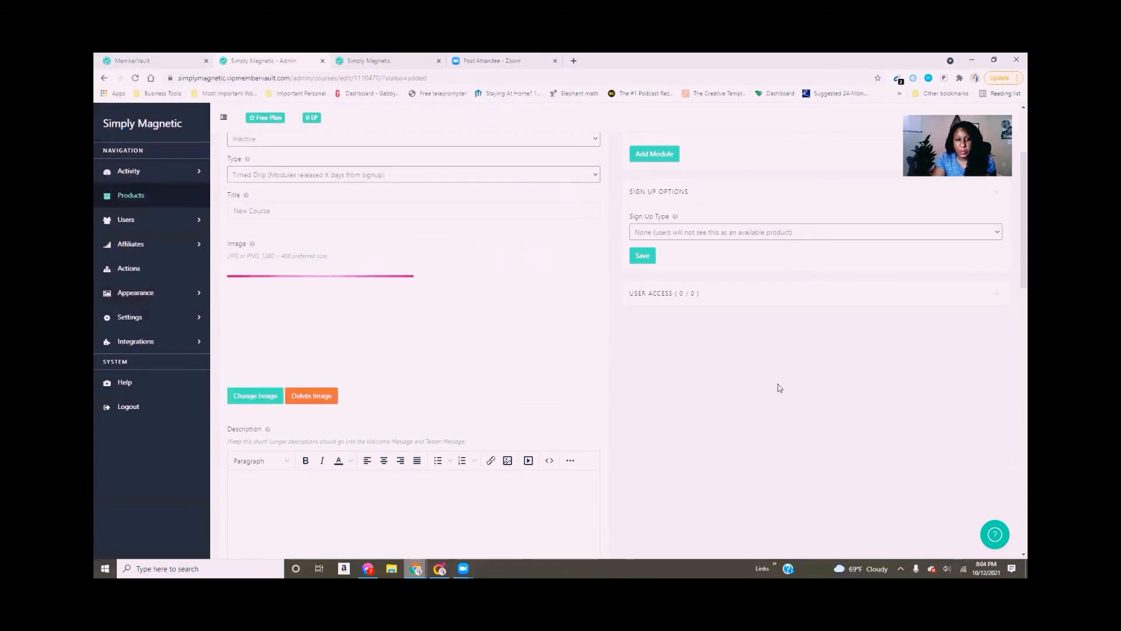
Step: Add a module of type Module titled "Module 1" to the New Course product
scroll(1014, 284, down, 1)
scroll(1014, 283, down, 2)
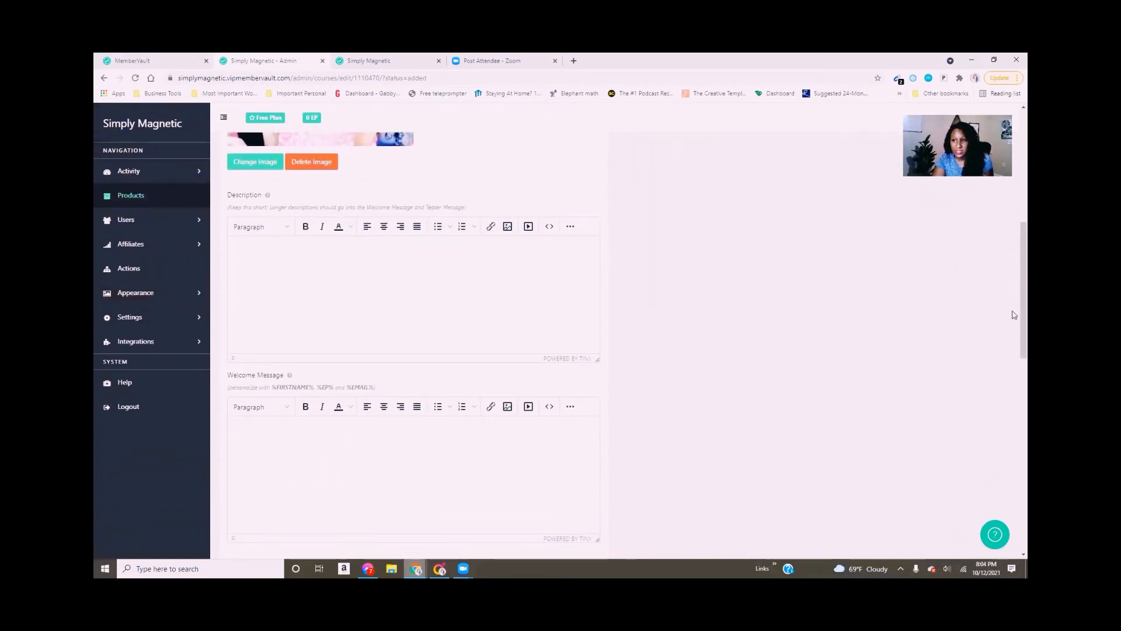
scroll(1013, 362, down, 4)
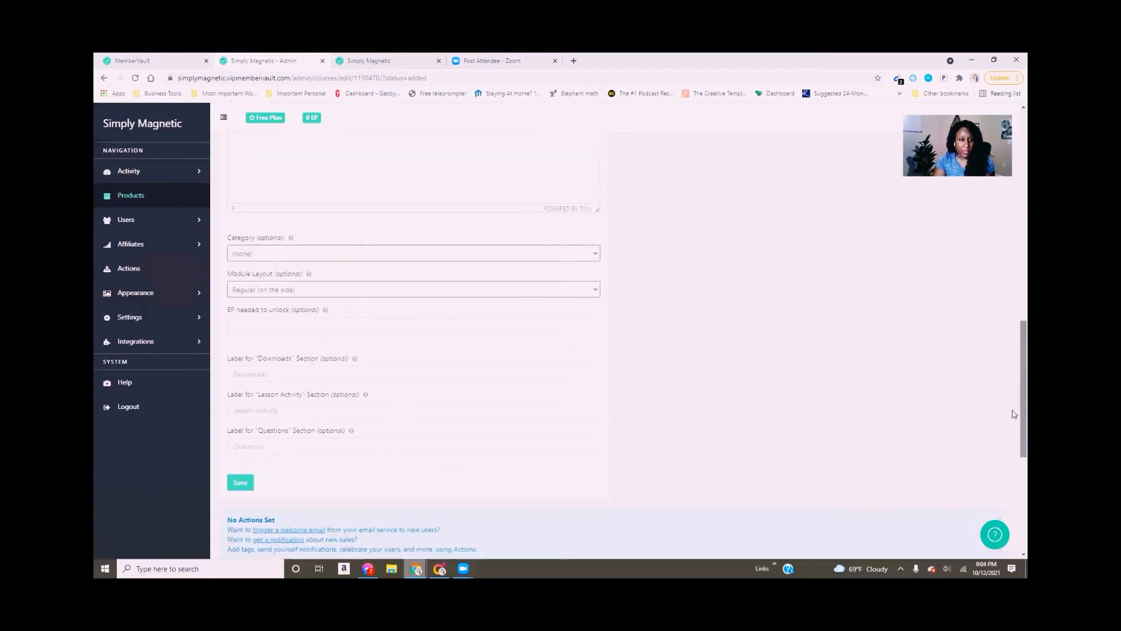
scroll(1014, 351, up, 8)
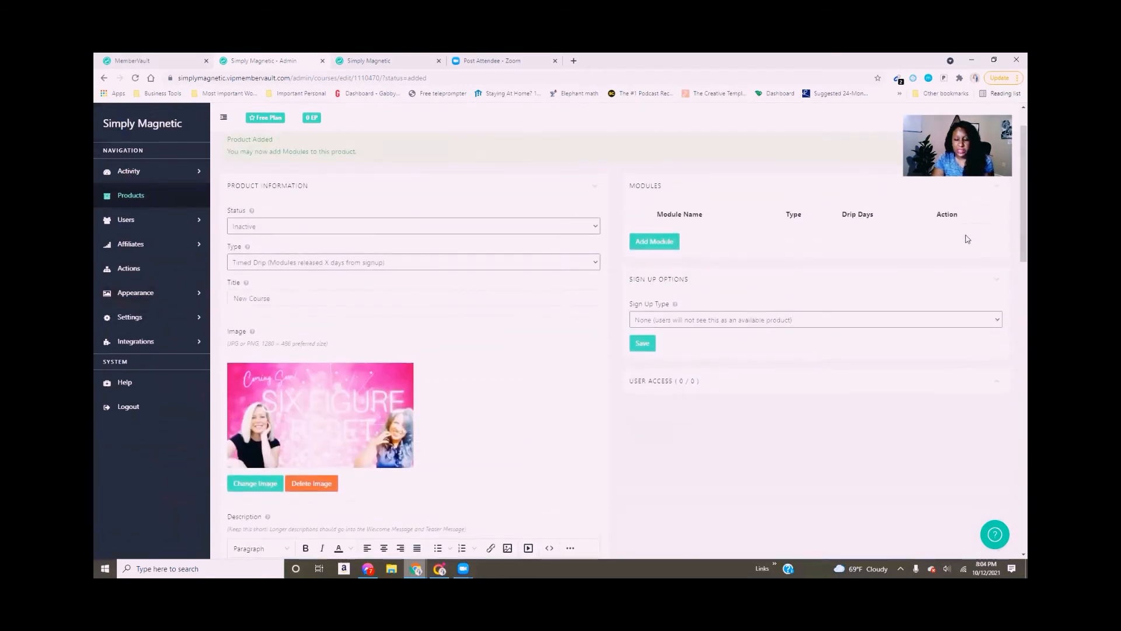
click(661, 242)
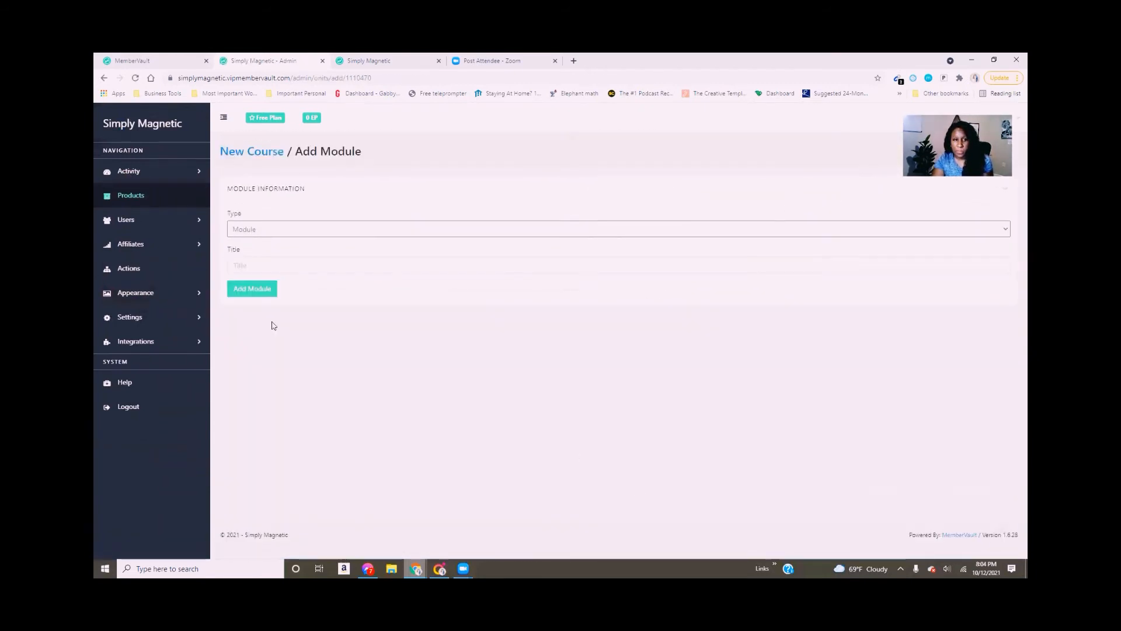
click(380, 228)
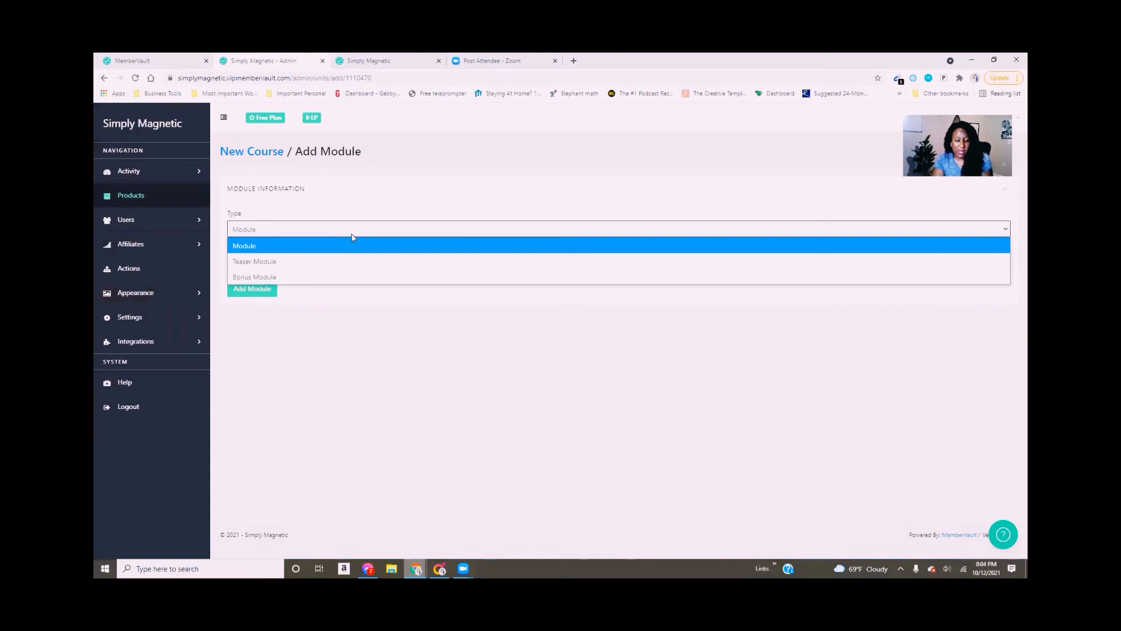
click(355, 230)
click(355, 230)
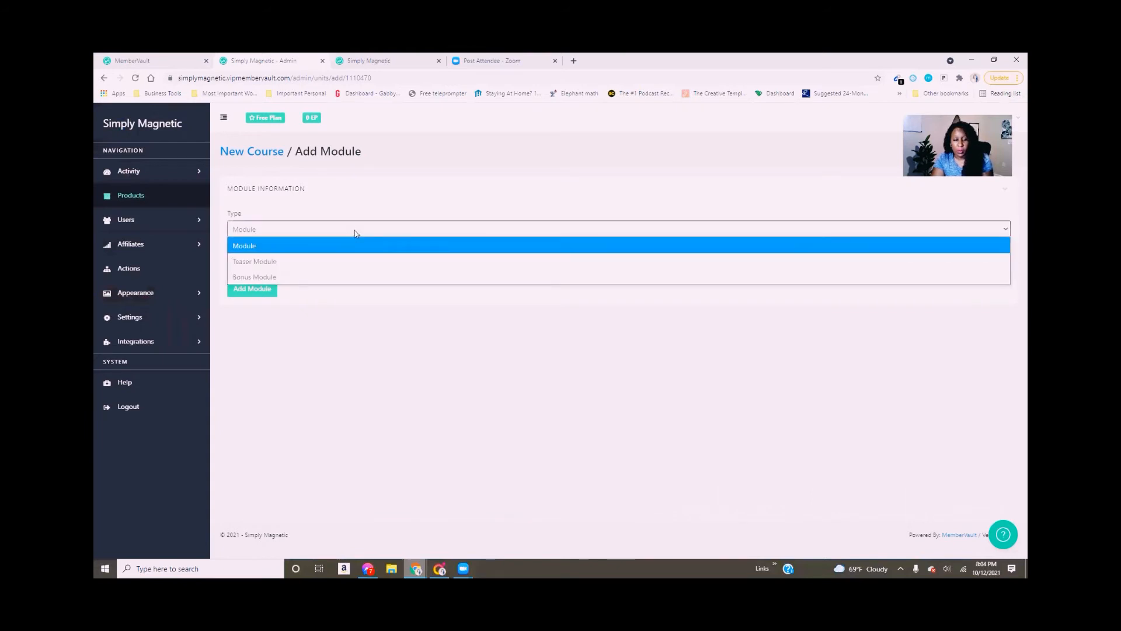
click(346, 231)
click(244, 264)
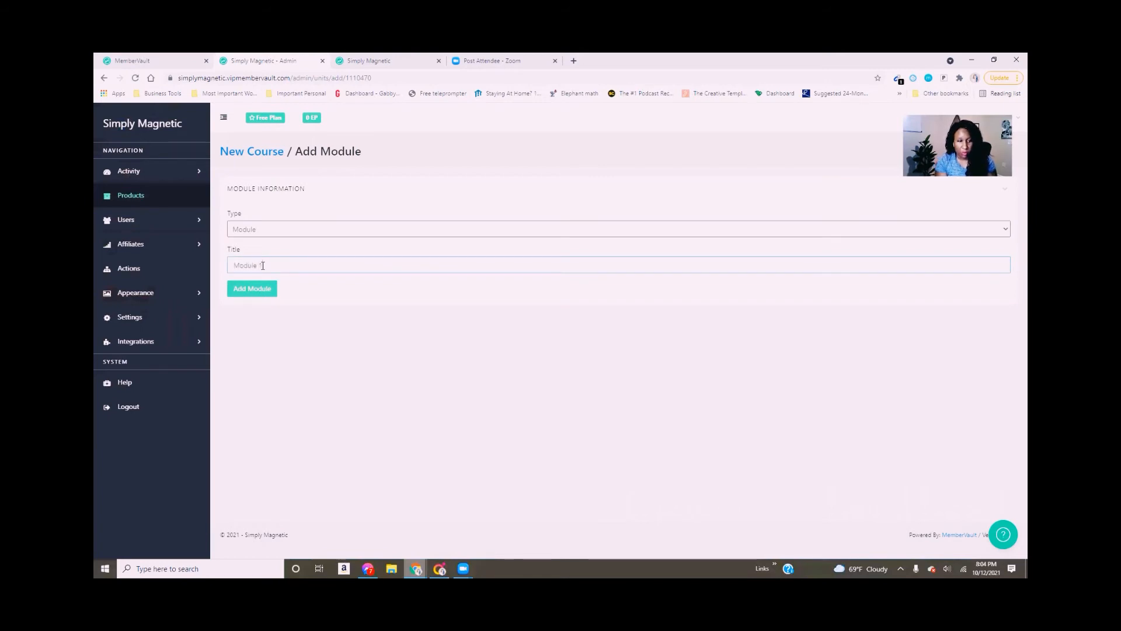
click(260, 290)
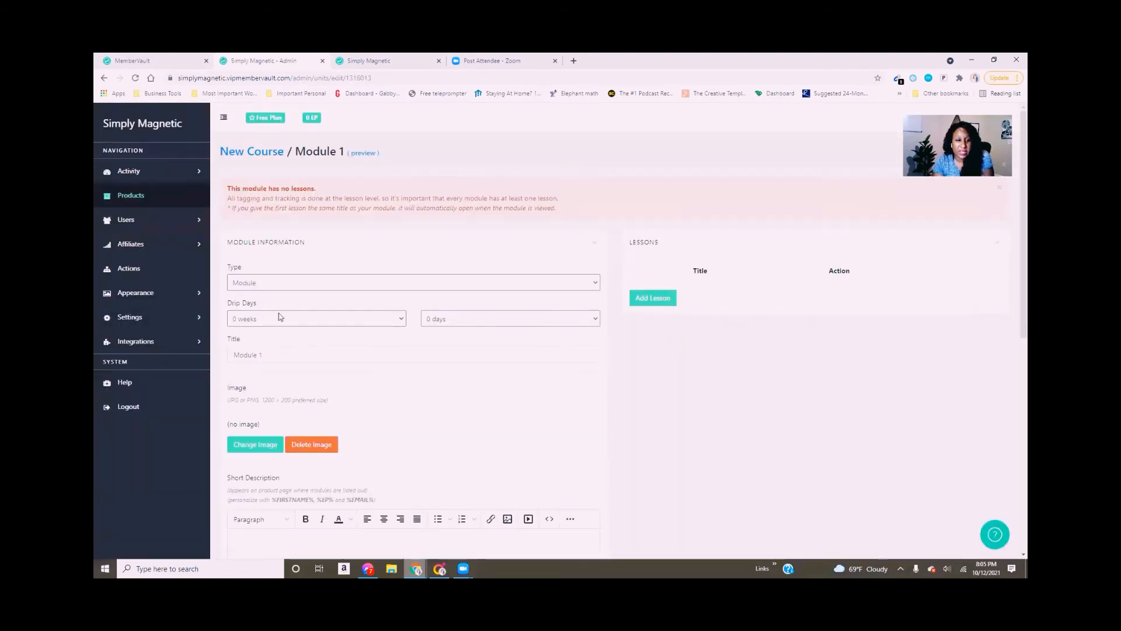
Step: Set the drip delay of Module 1 to 1 week and 0 days
click(344, 320)
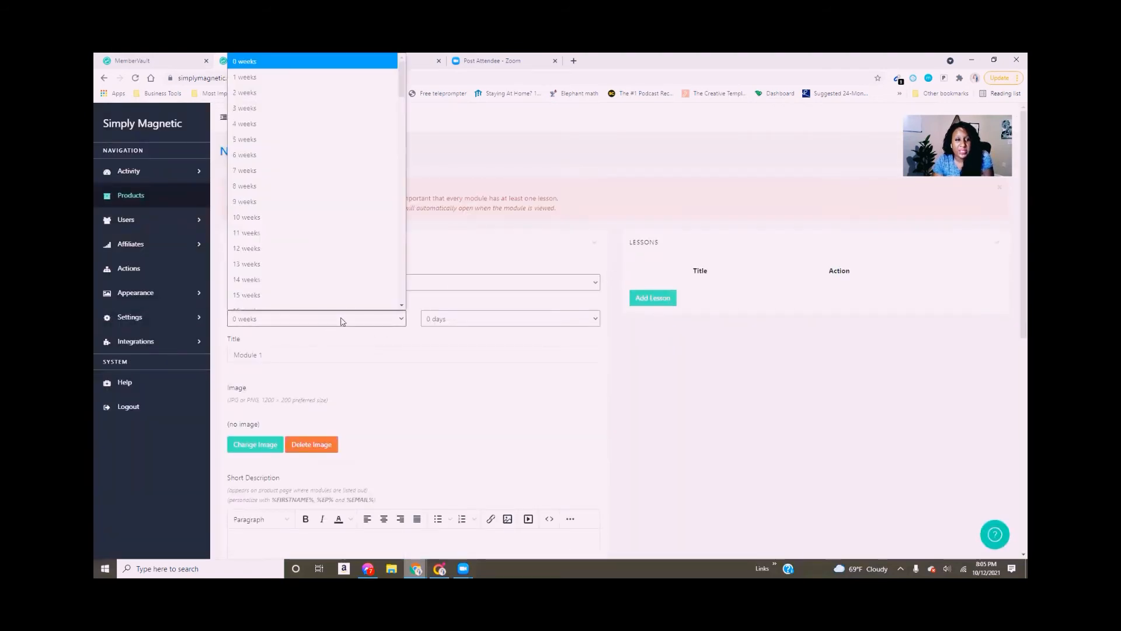
click(286, 73)
click(513, 319)
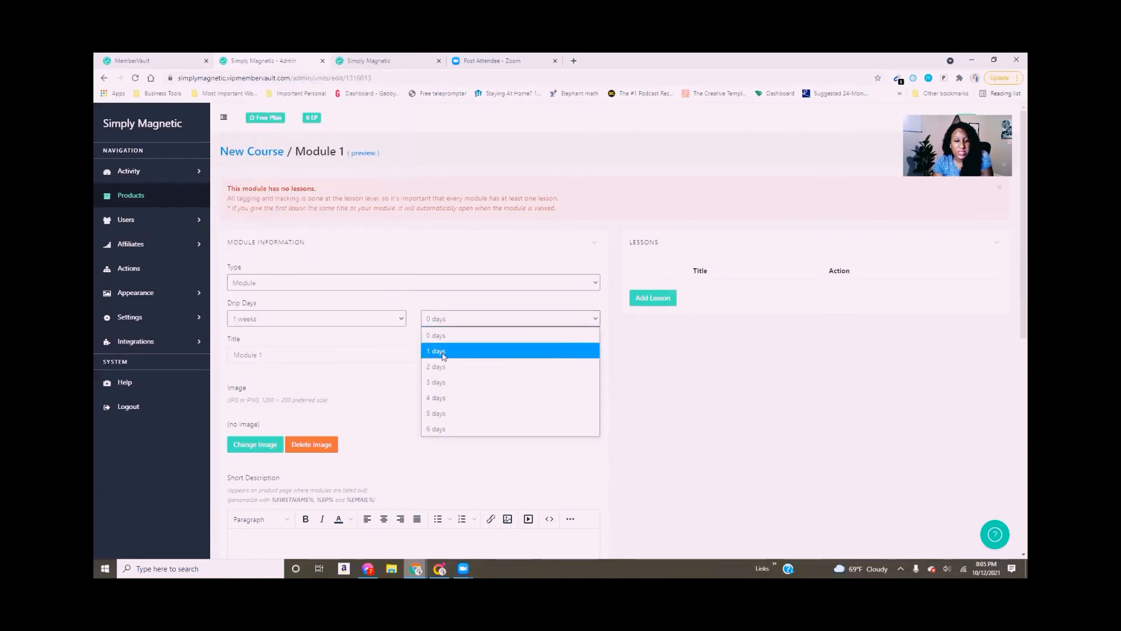
click(360, 321)
click(360, 321)
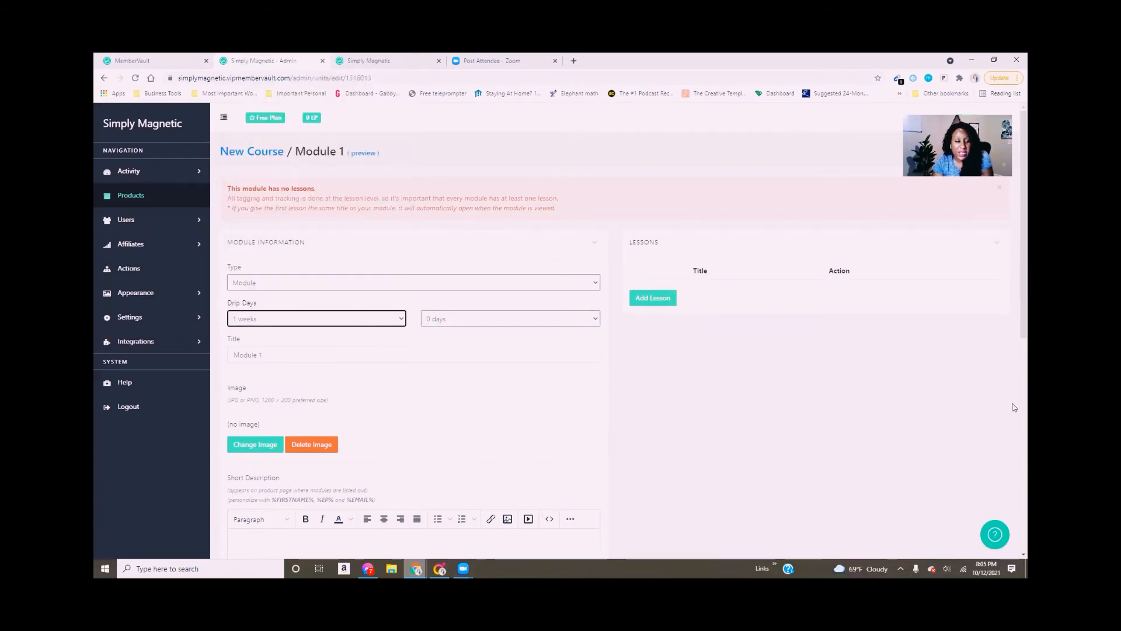
Step: Review the image, short description and description fields of Module 1
scroll(1015, 374, down, 2)
scroll(1015, 380, down, 1)
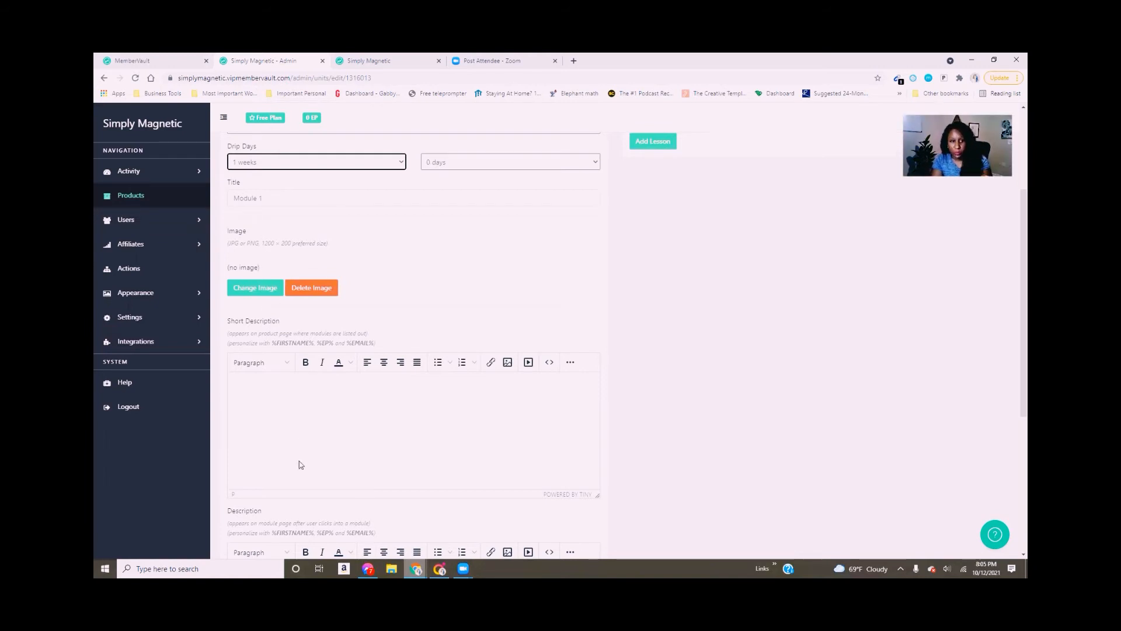
drag(1015, 303, 1014, 244)
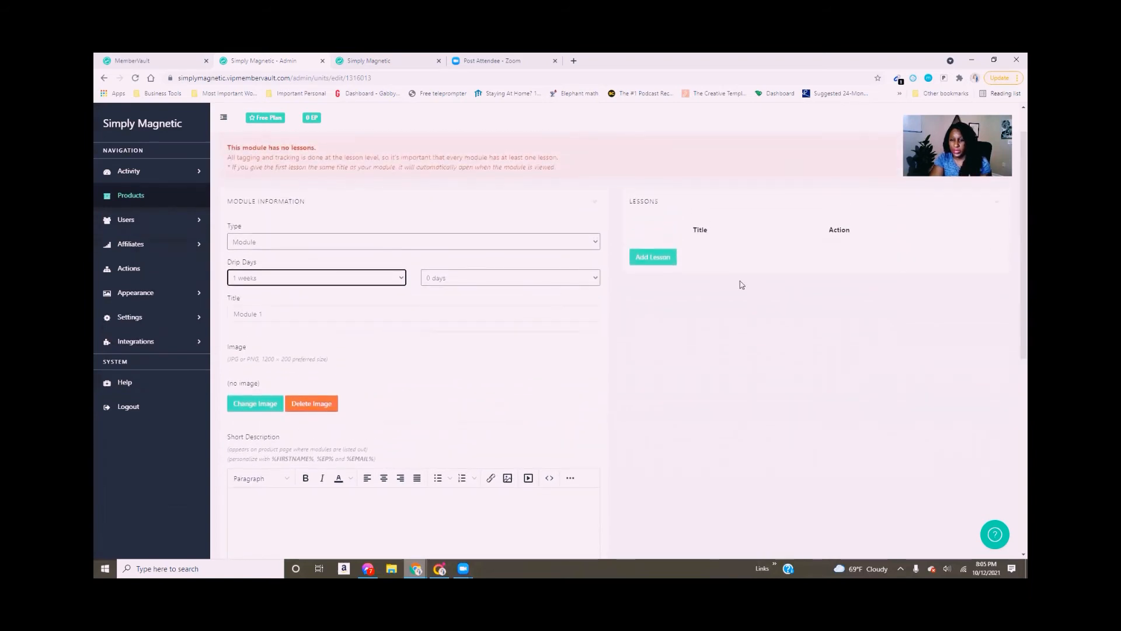
Step: Add a lesson titled "Manifestation" to Module 1
click(668, 256)
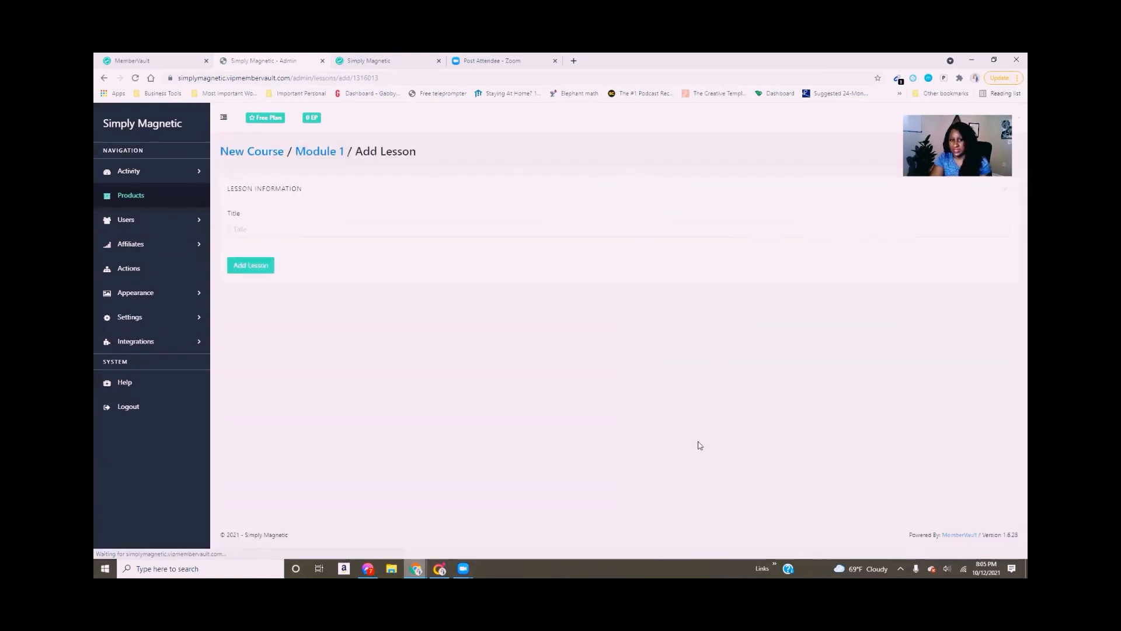
click(297, 231)
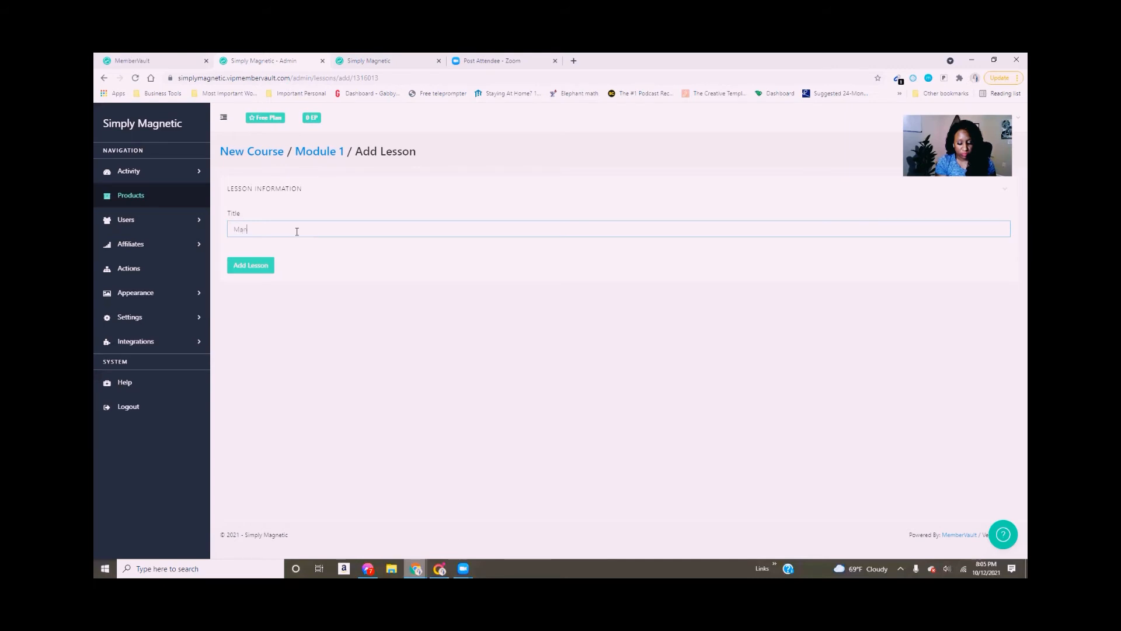
text(Manifestation)
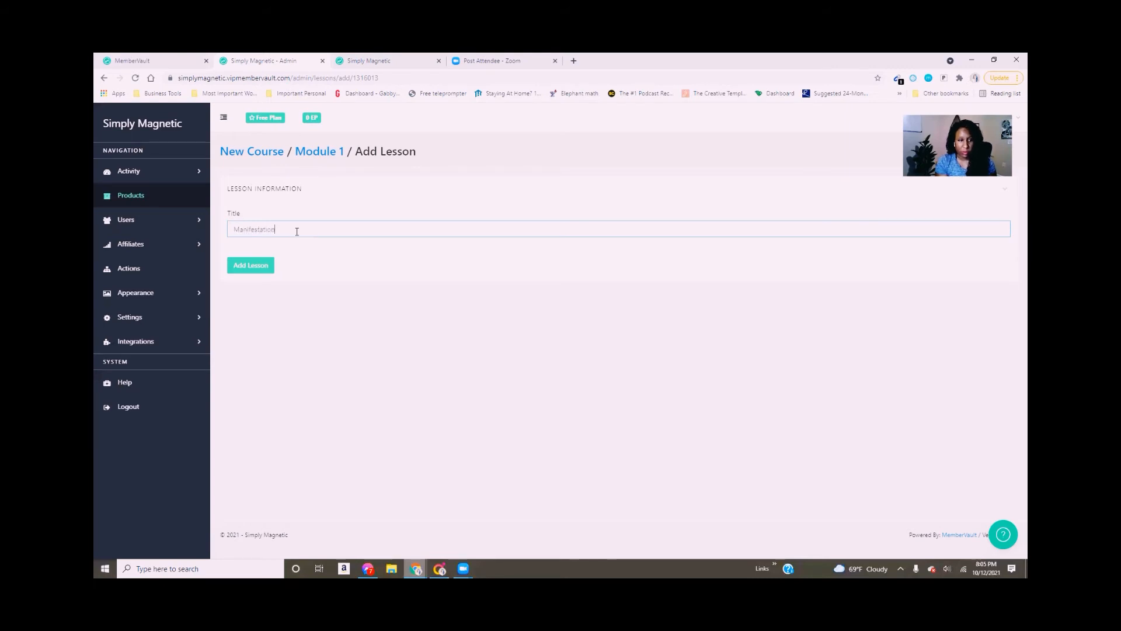
click(250, 266)
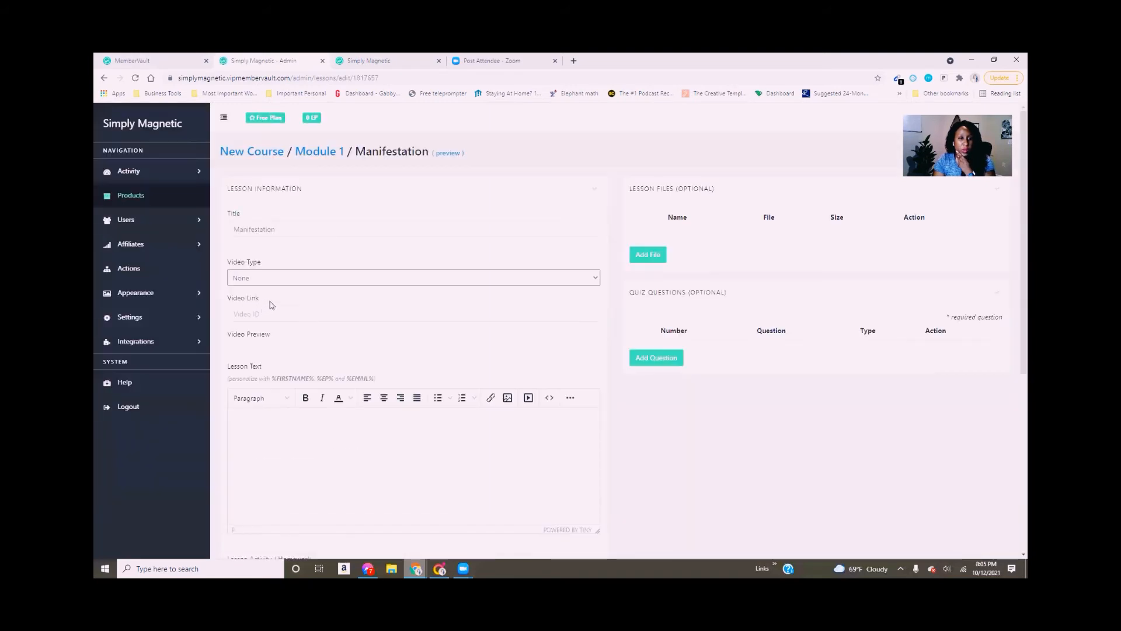
Step: Set the Manifestation lesson's video type to YouTube and fill in the previously used link to the "Becoming Aware around money" video
click(275, 278)
click(276, 279)
click(276, 280)
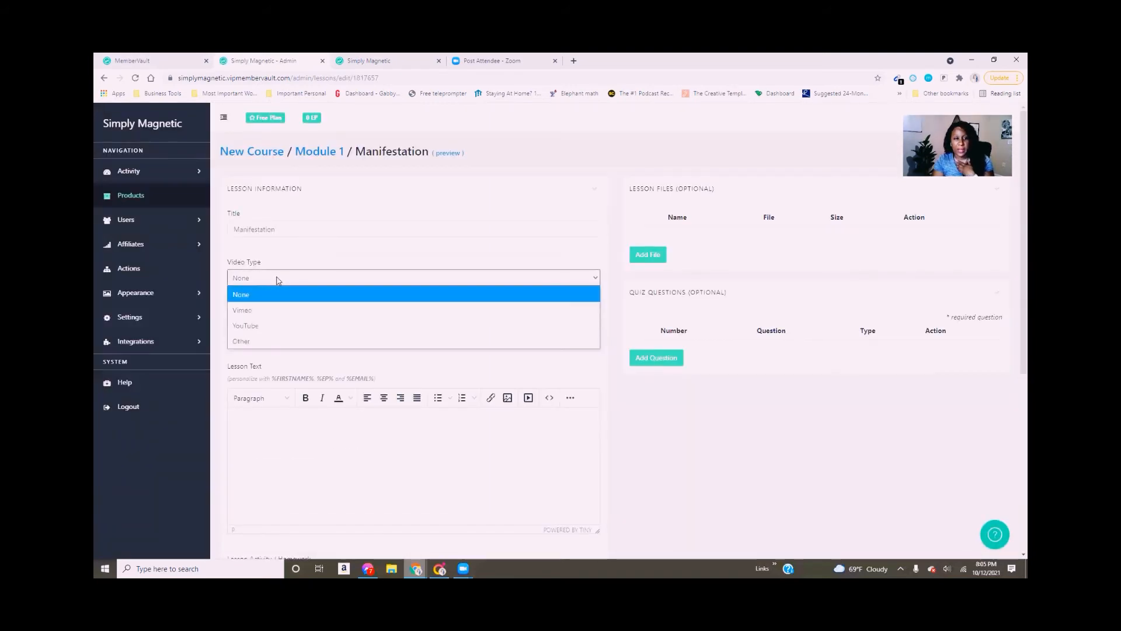
click(273, 326)
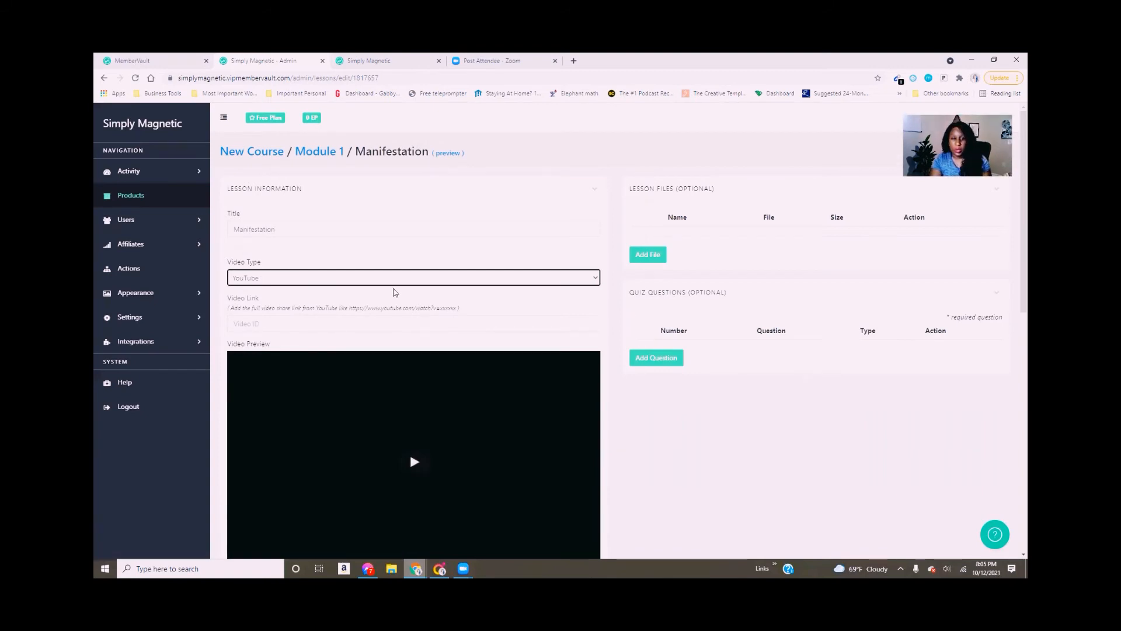
click(327, 319)
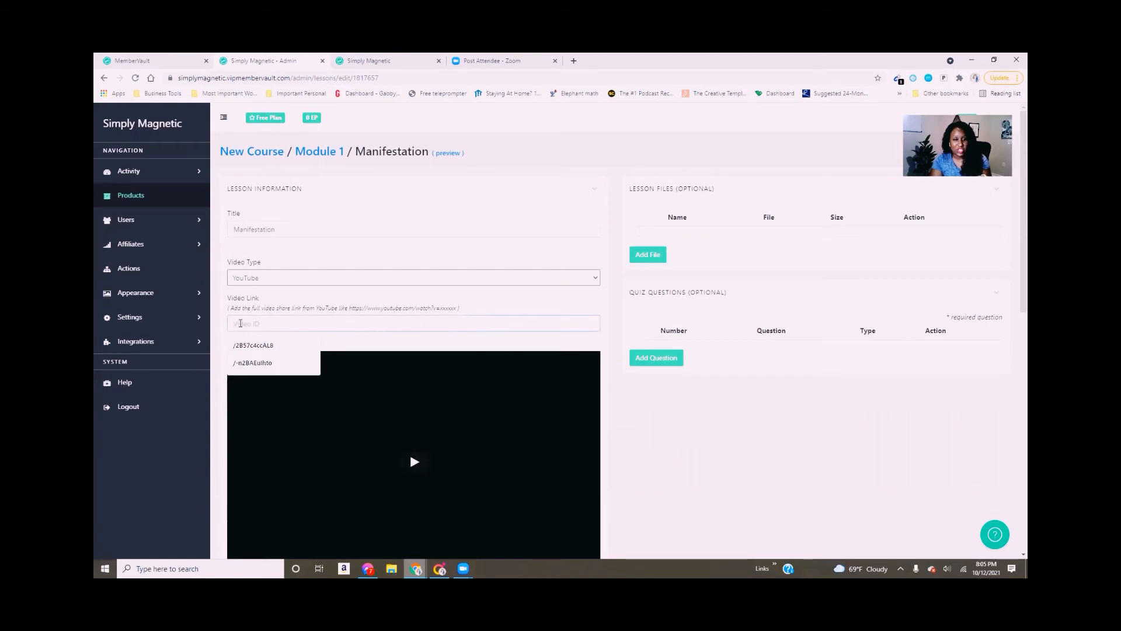
click(290, 346)
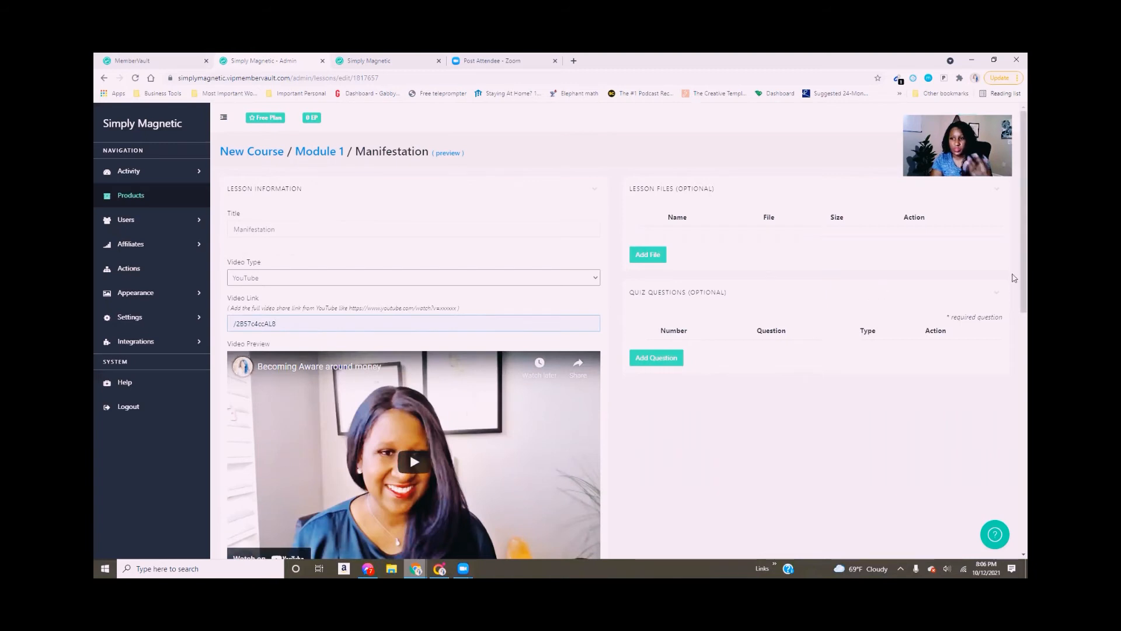
Step: Review the Manifestation lesson's text, activity/homework, lesson files and quiz question sections
scroll(1011, 292, down, 1)
scroll(1015, 304, up, 1)
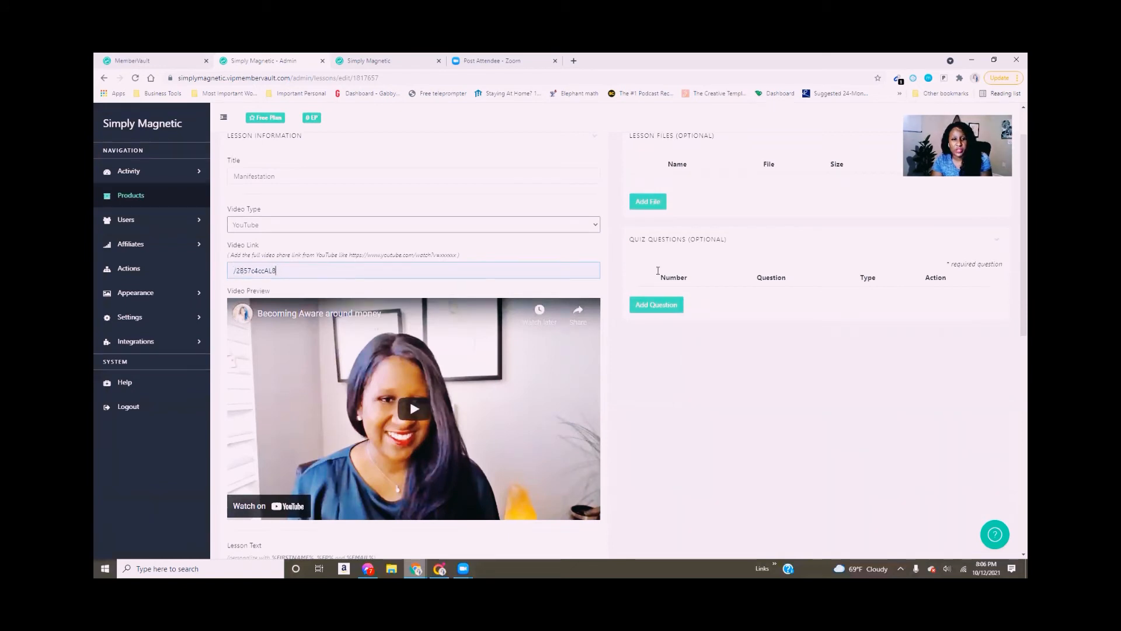
scroll(1014, 248, down, 1)
scroll(1014, 321, up, 2)
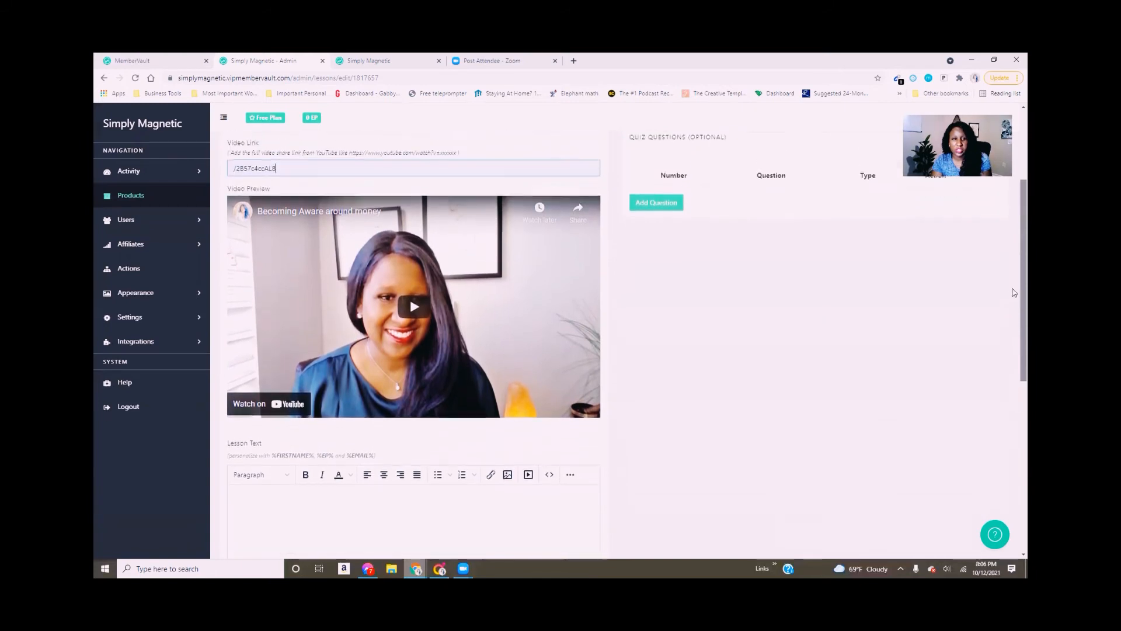
scroll(1014, 286, down, 5)
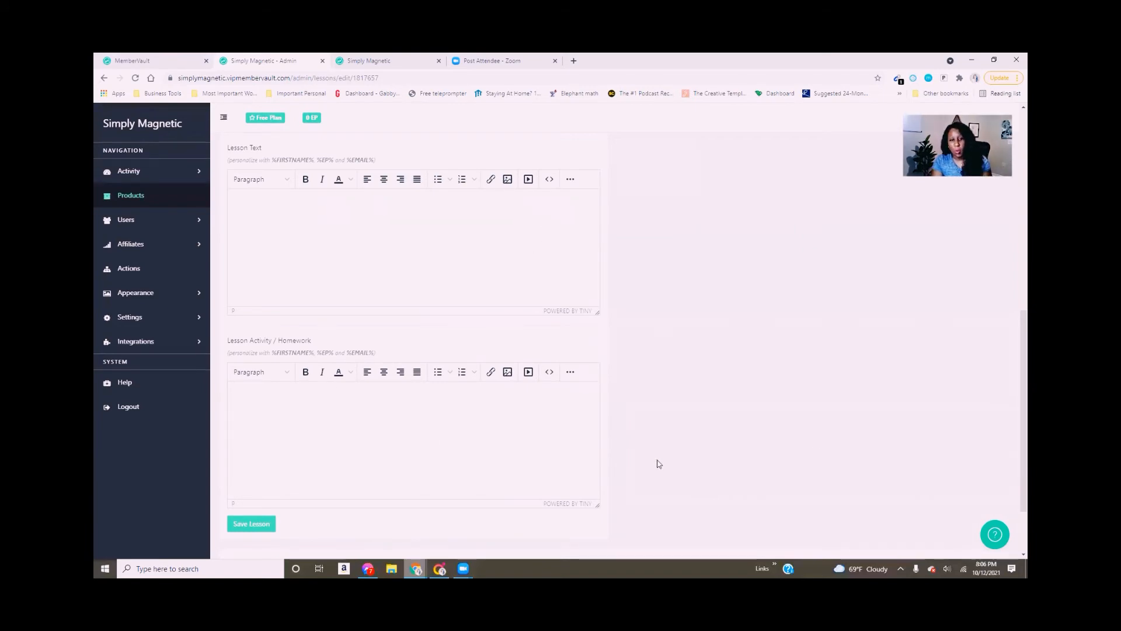
scroll(1014, 363, up, 7)
scroll(1013, 363, down, 6)
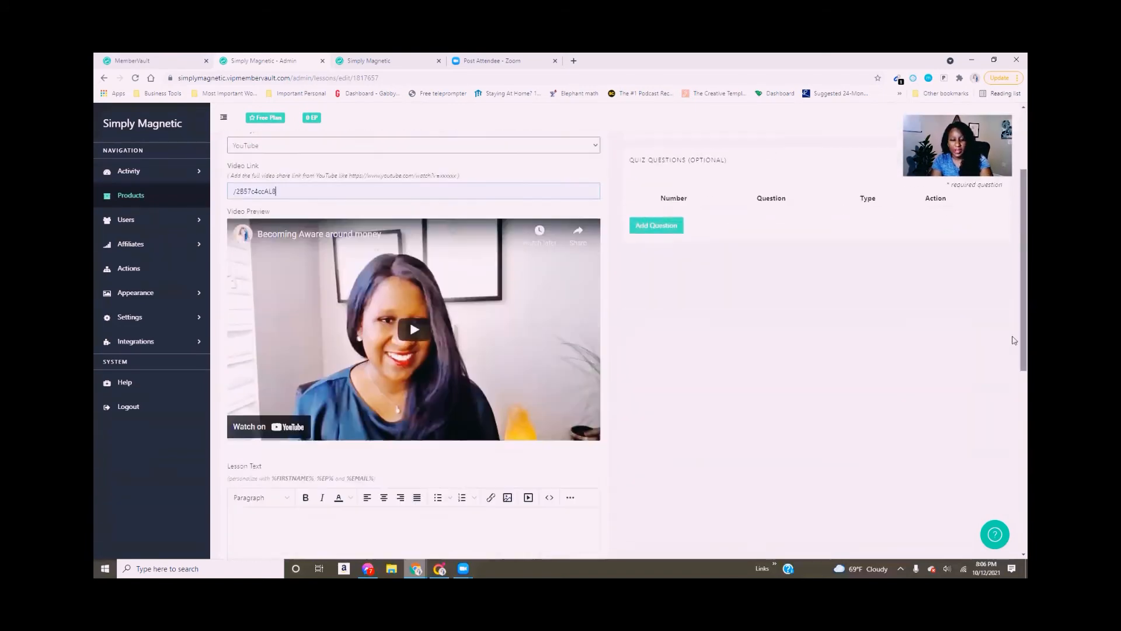
scroll(1014, 370, down, 1)
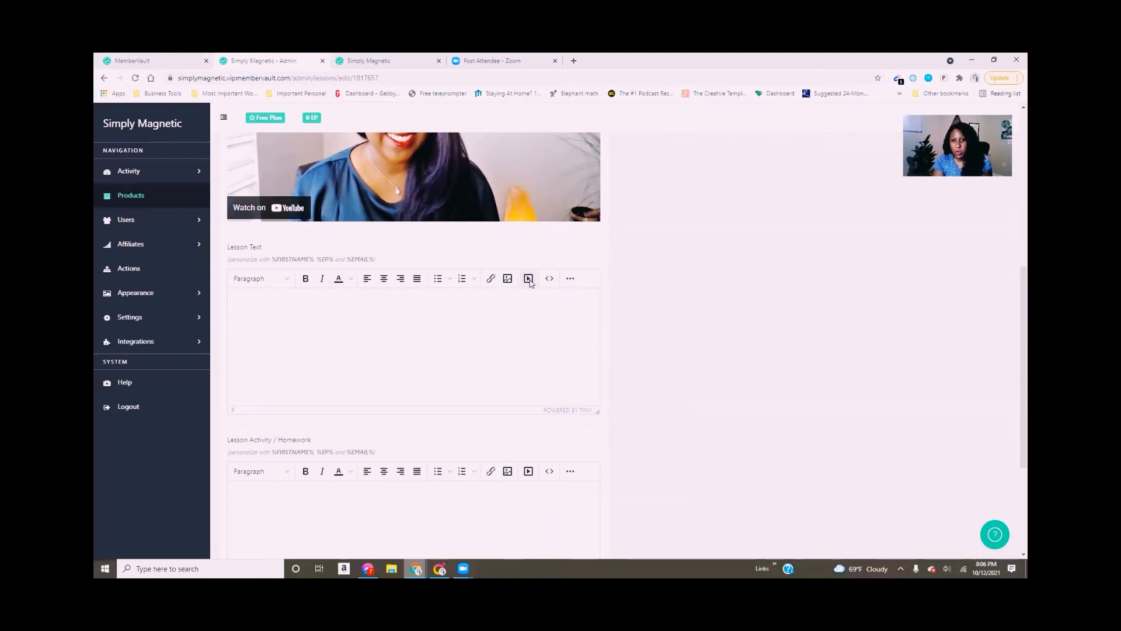
scroll(1013, 406, down, 3)
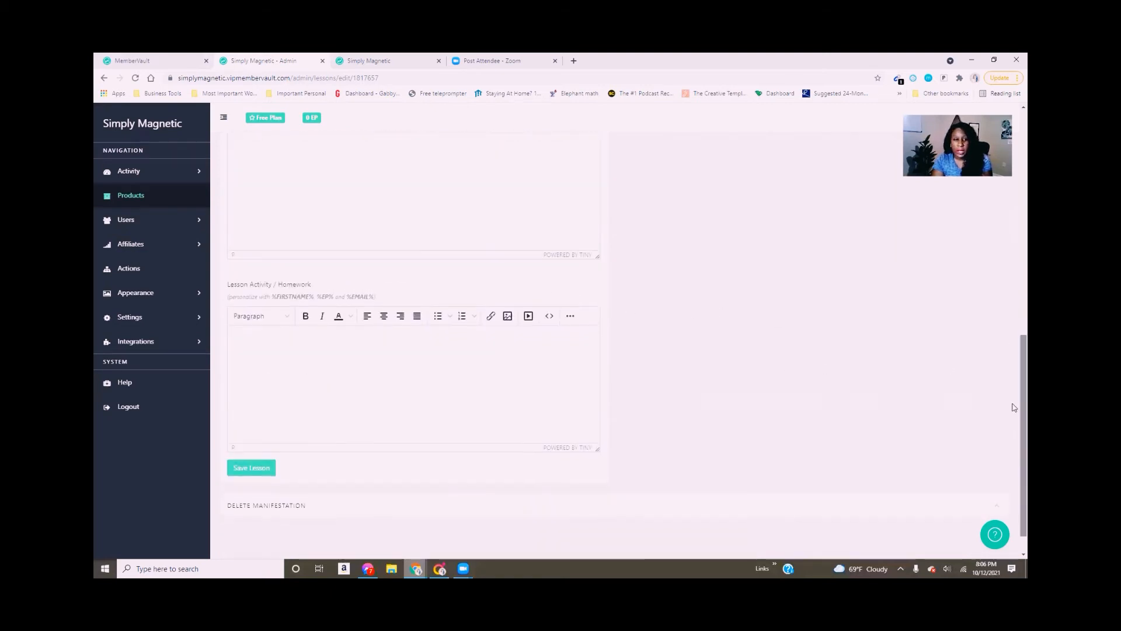
drag(1013, 404, 1012, 139)
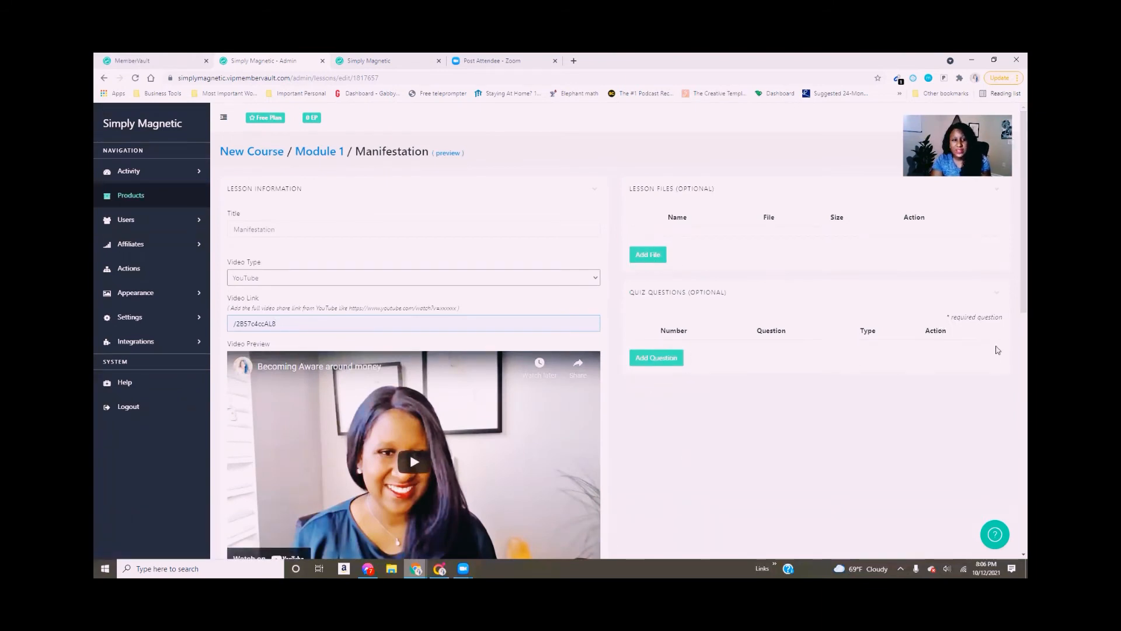
drag(1016, 261, 1015, 543)
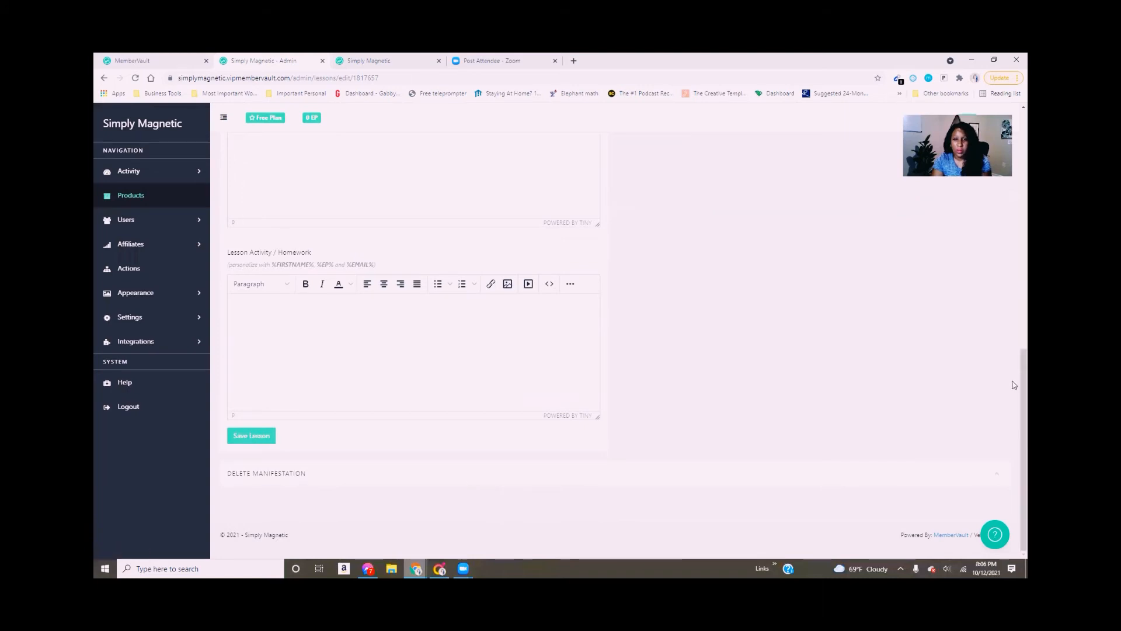
drag(1015, 385, 1015, 121)
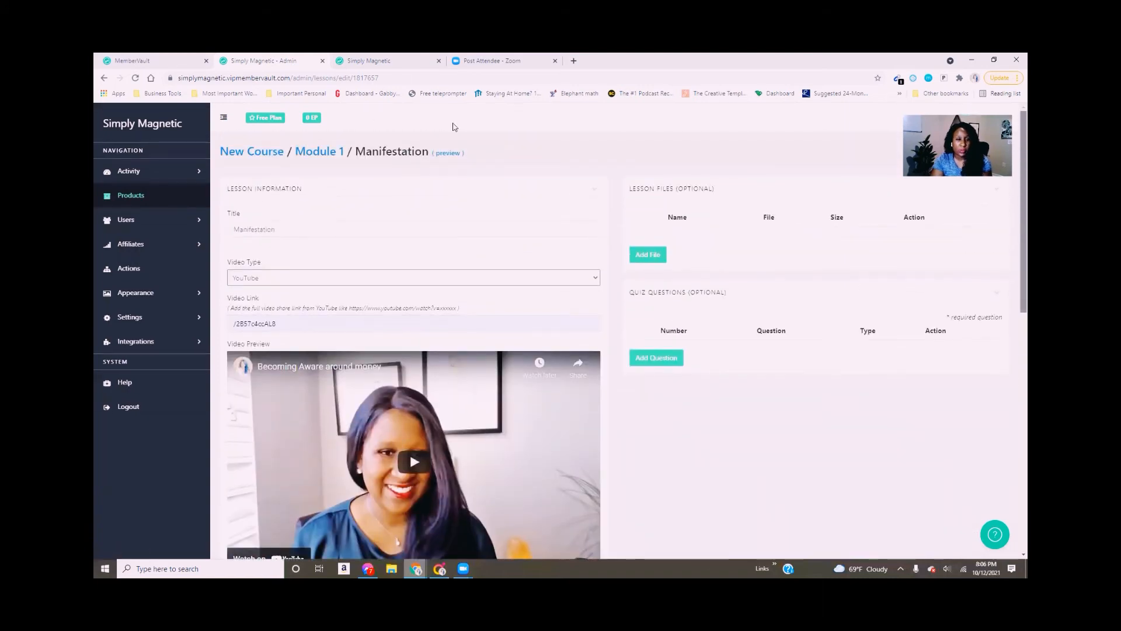
Step: Preview the Manifestation lesson page as a member and check the vault's home page
click(448, 153)
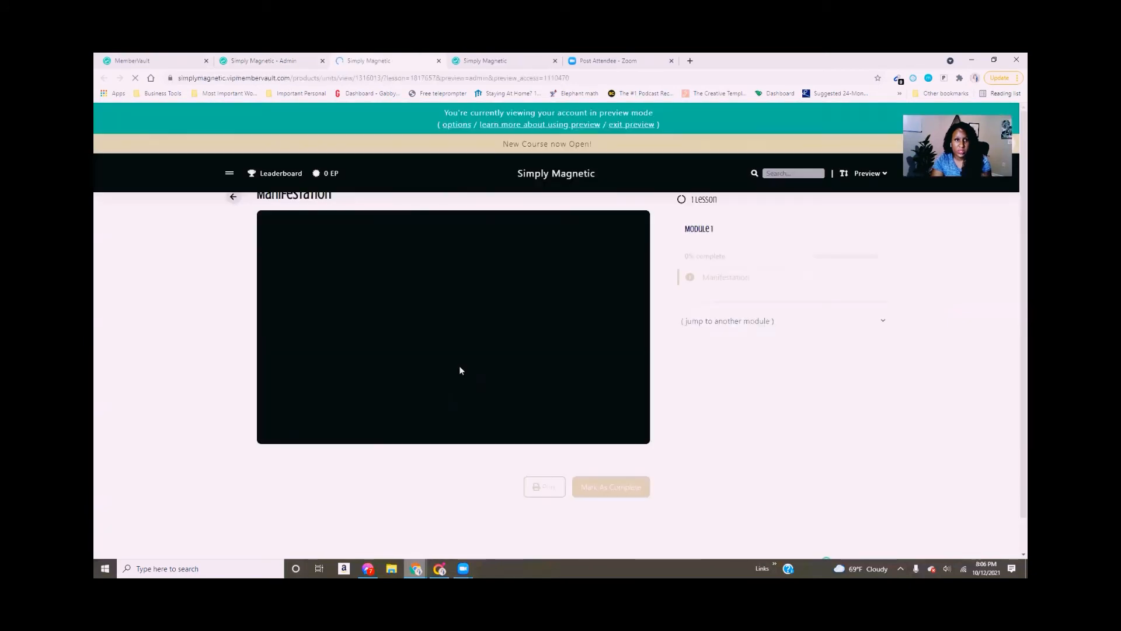
scroll(1014, 301, down, 3)
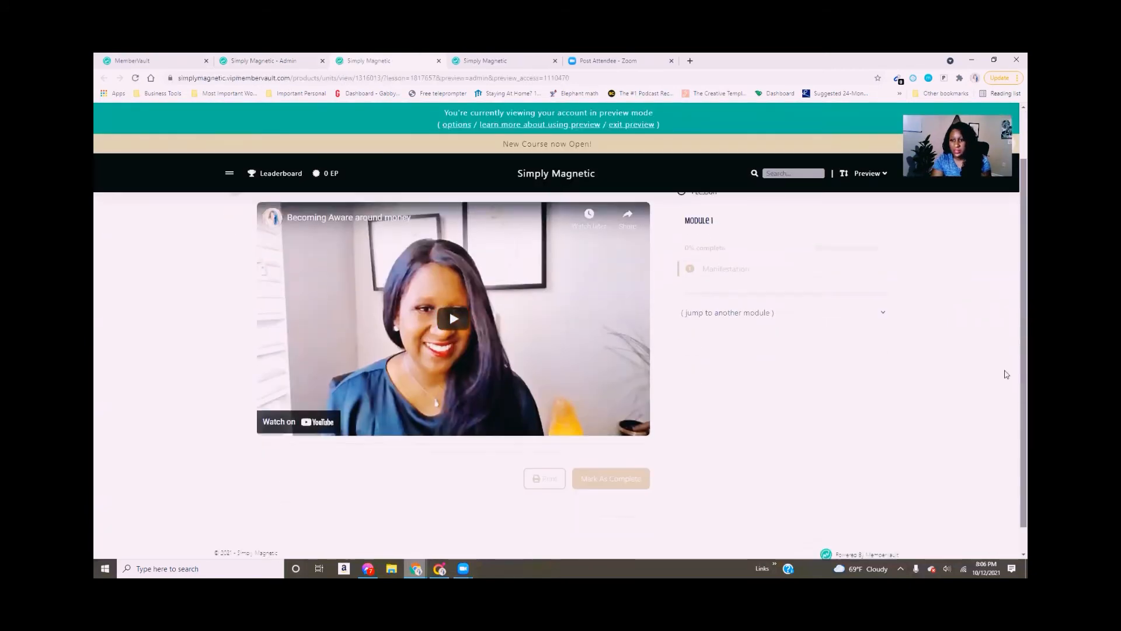
scroll(1008, 293, up, 3)
scroll(1001, 255, down, 3)
scroll(1006, 319, up, 2)
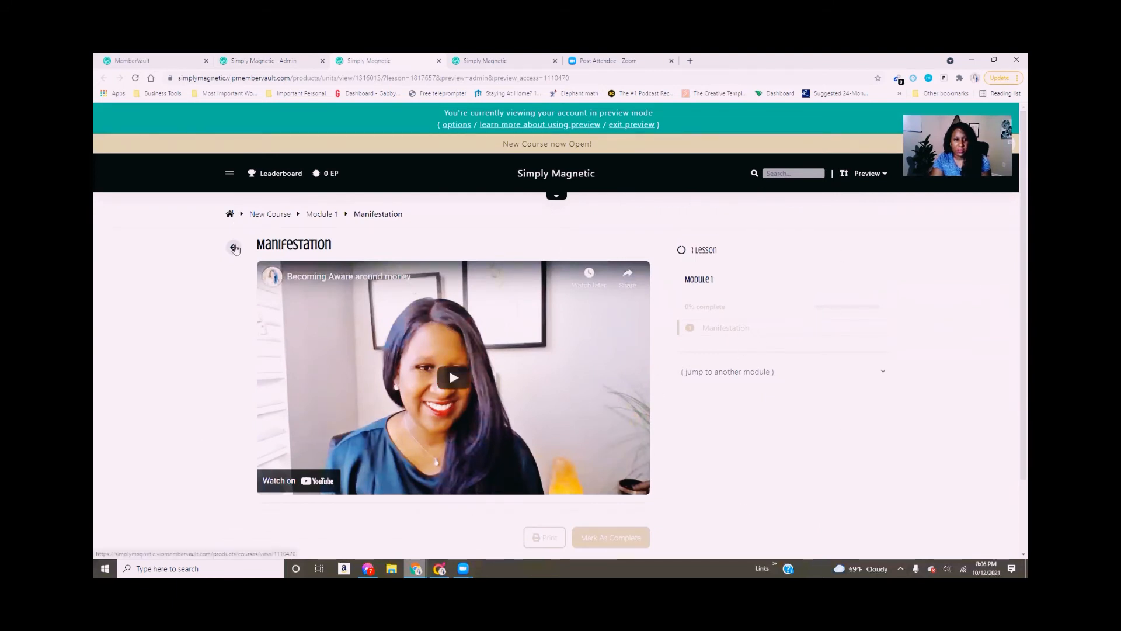
click(231, 215)
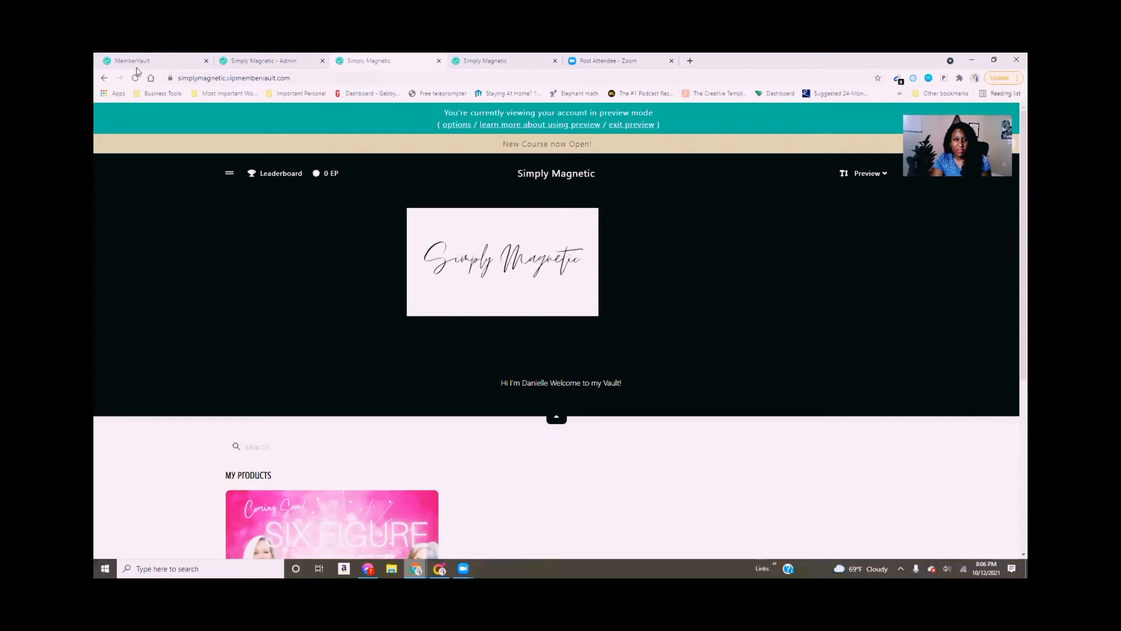
click(103, 79)
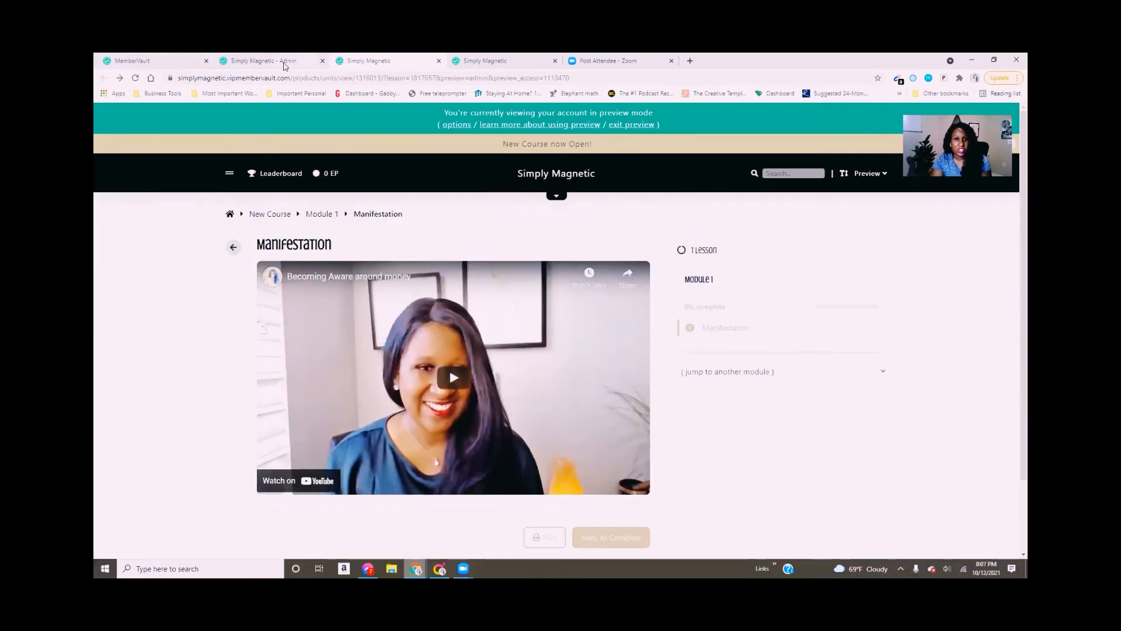
Step: Return to the New Course product's edit page in the admin site, checking the blank form for adding another module
click(285, 63)
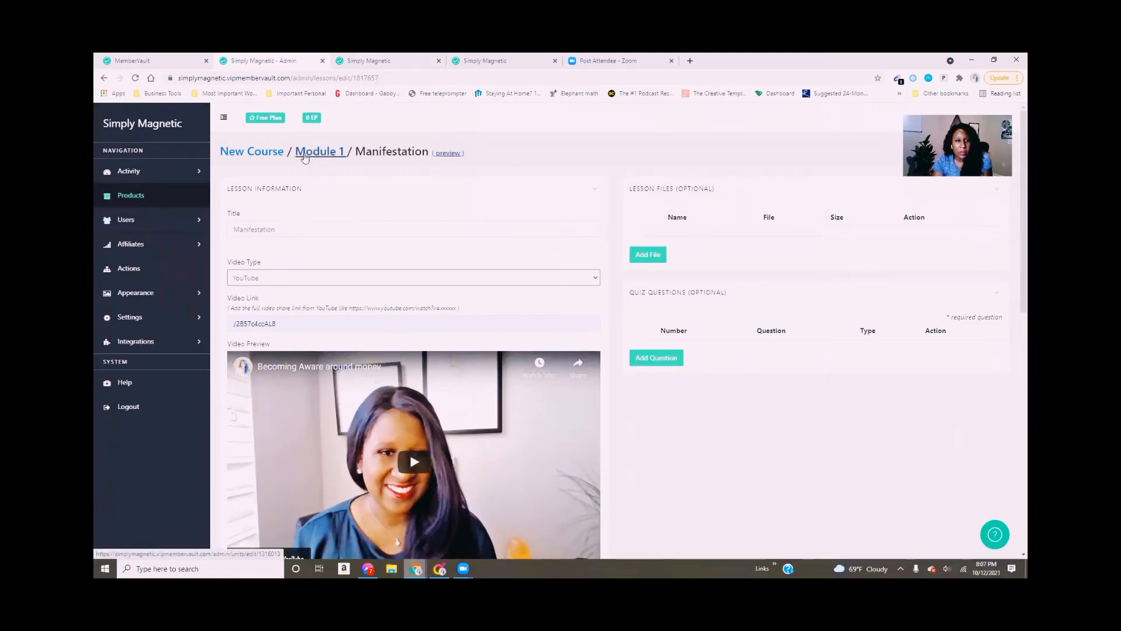
click(272, 153)
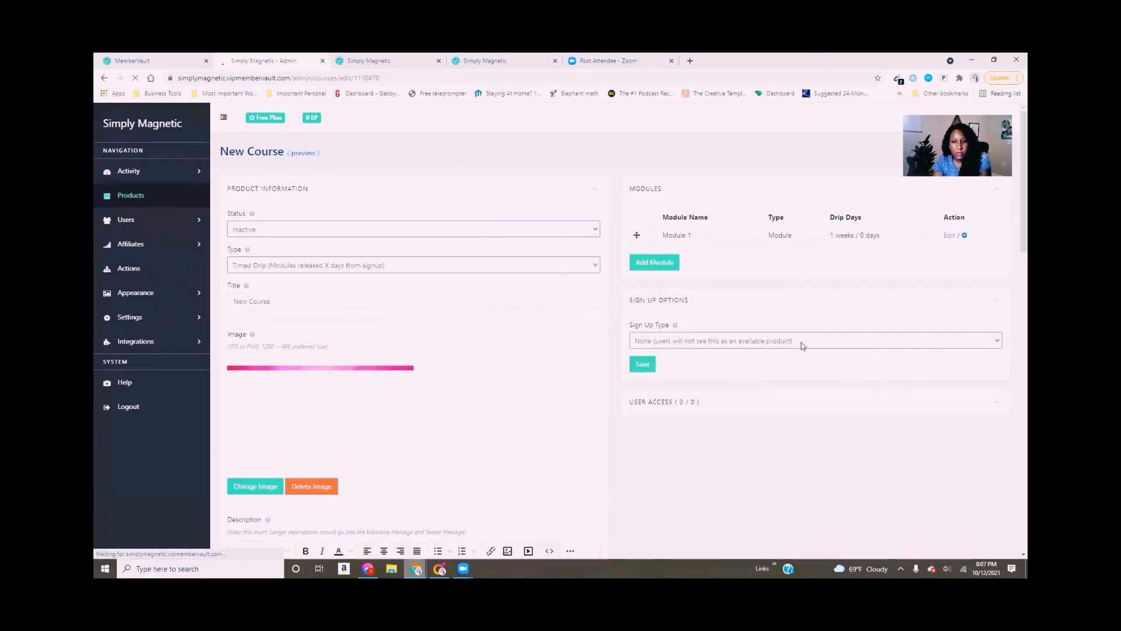
click(658, 266)
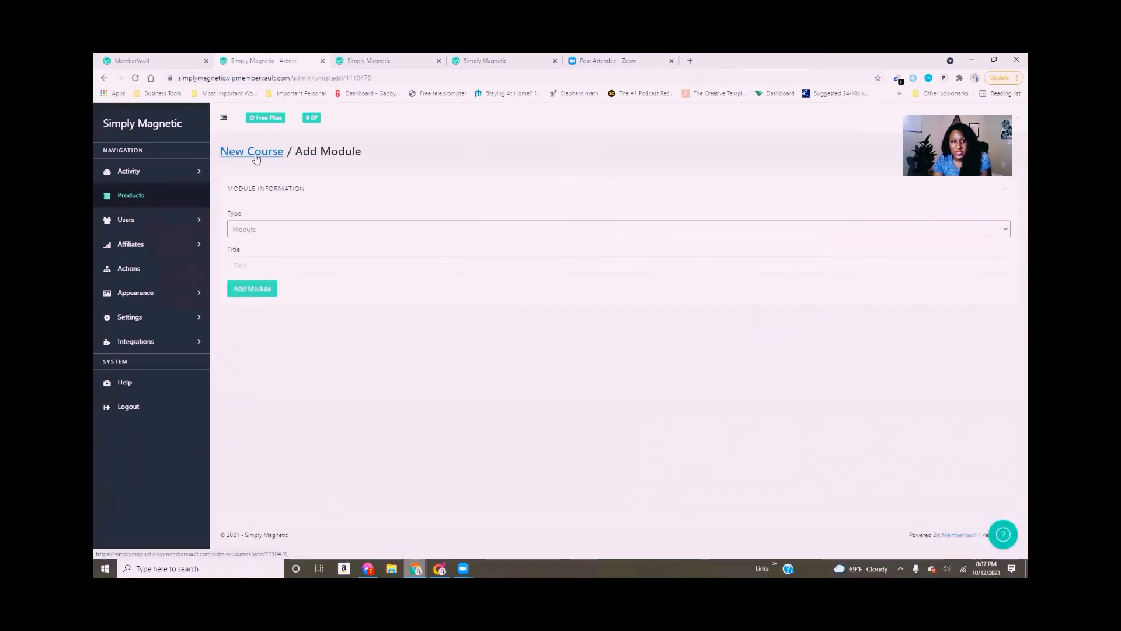
click(104, 78)
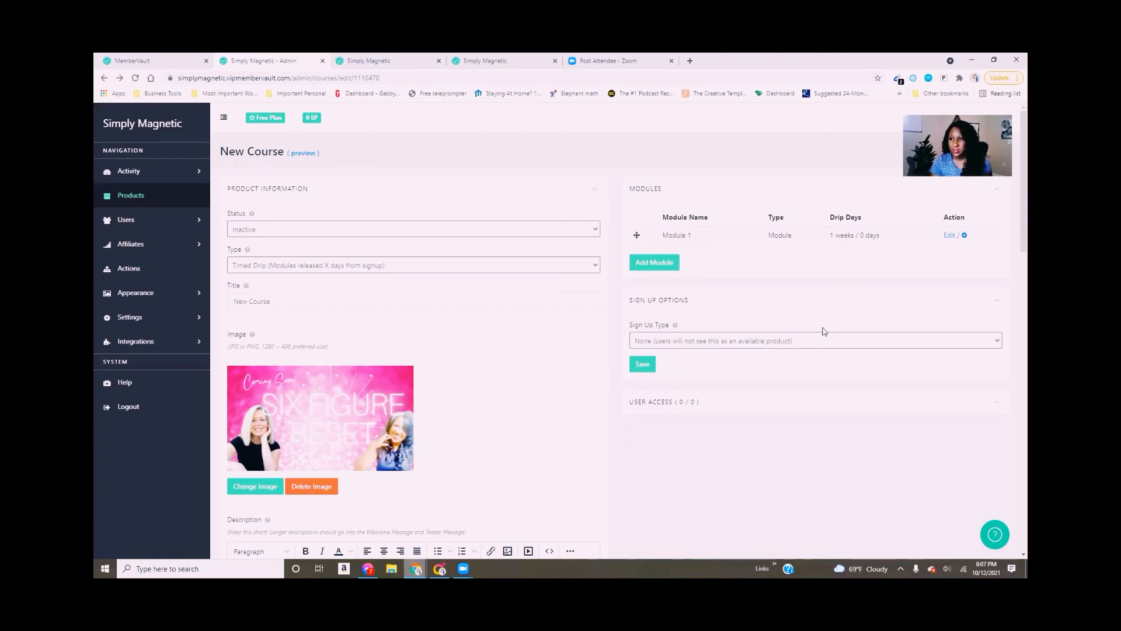
mouse_move(463, 568)
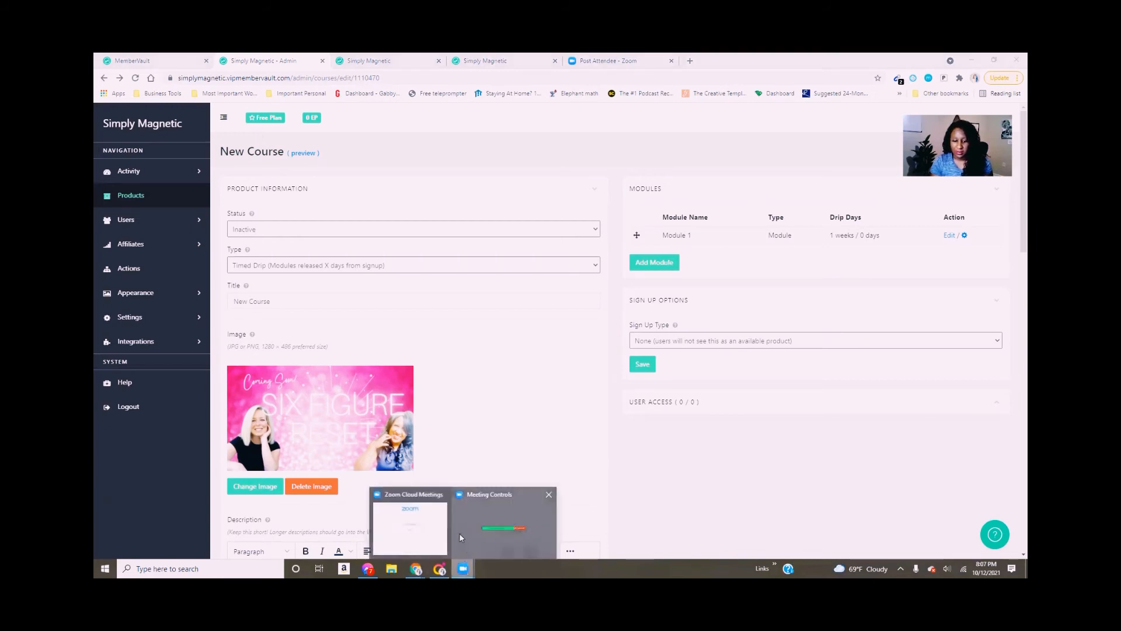
click(438, 528)
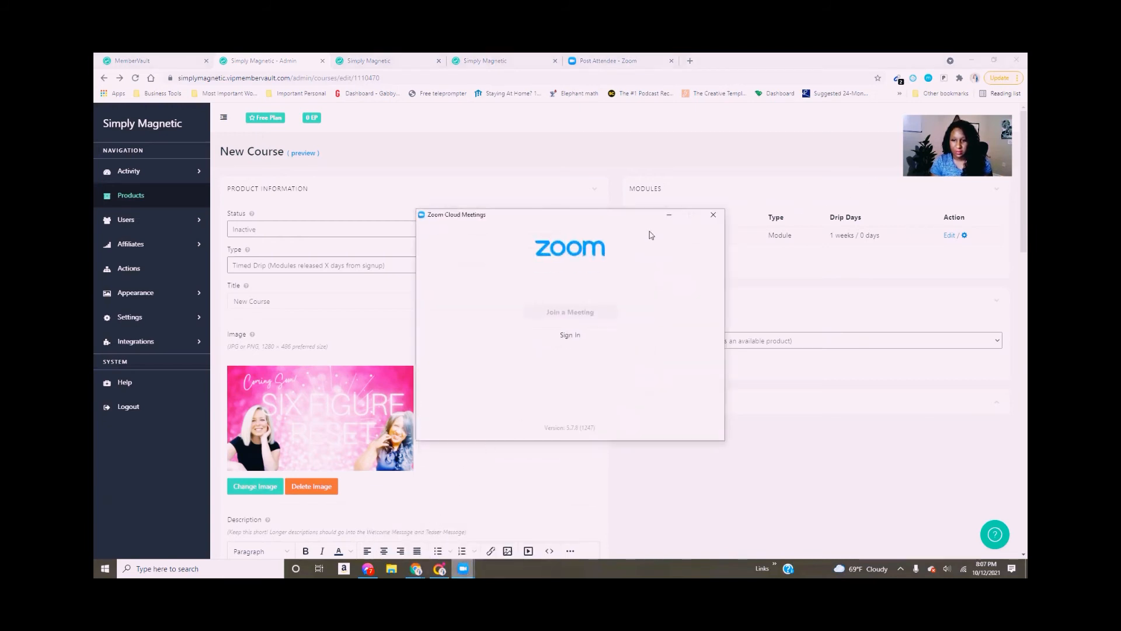
click(668, 216)
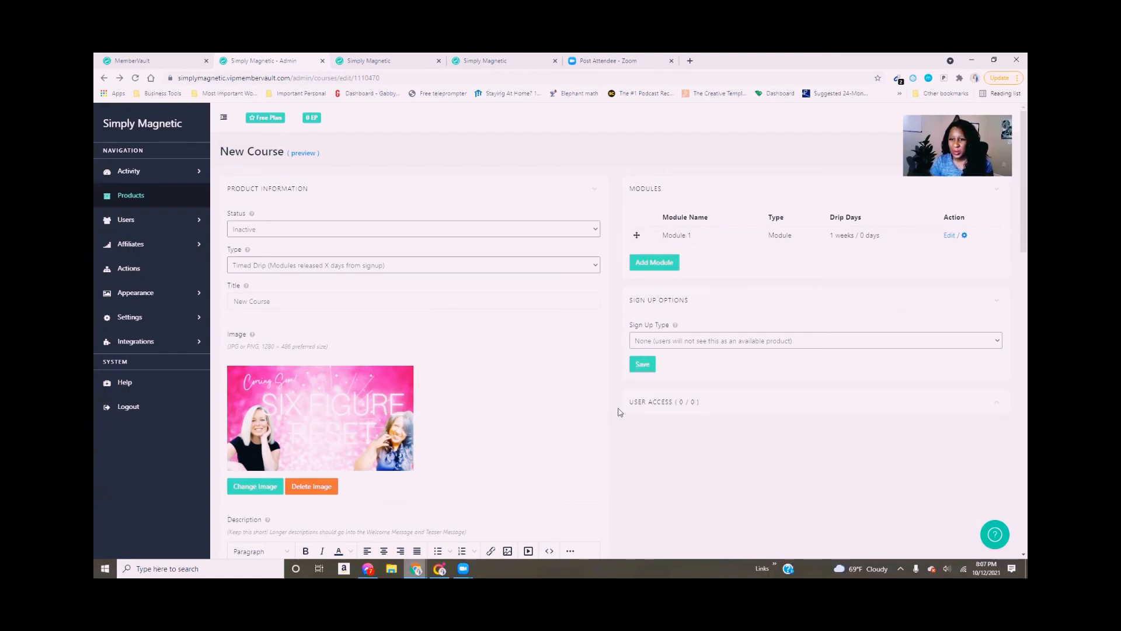
Step: Set the New Course product's sign up type to Payment (allow users to buy product)
click(927, 340)
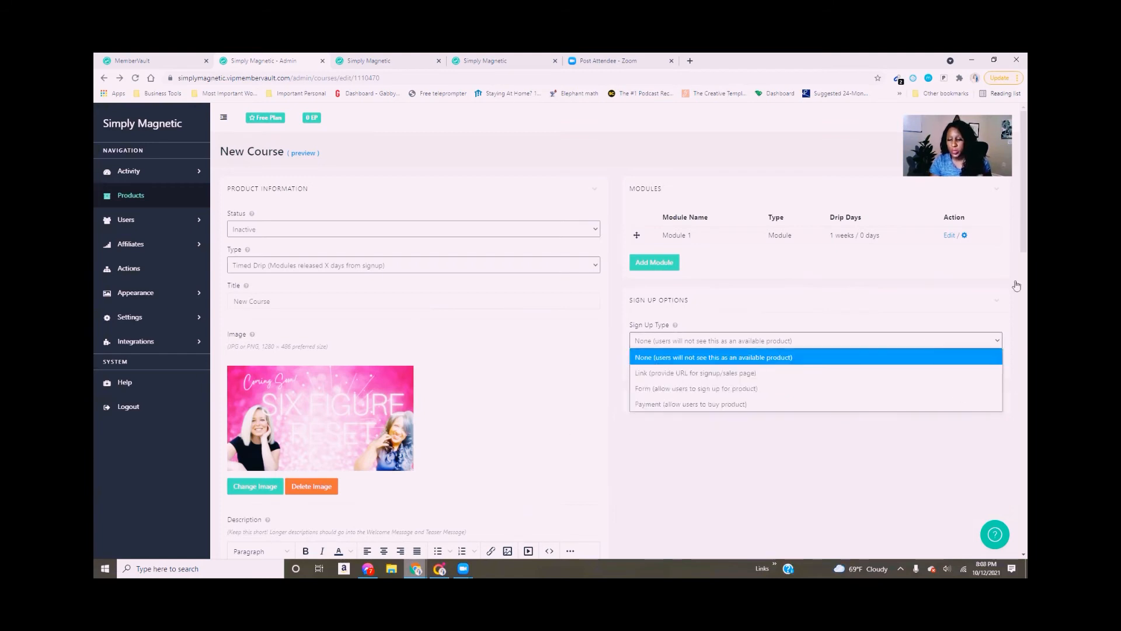
scroll(1014, 251, down, 1)
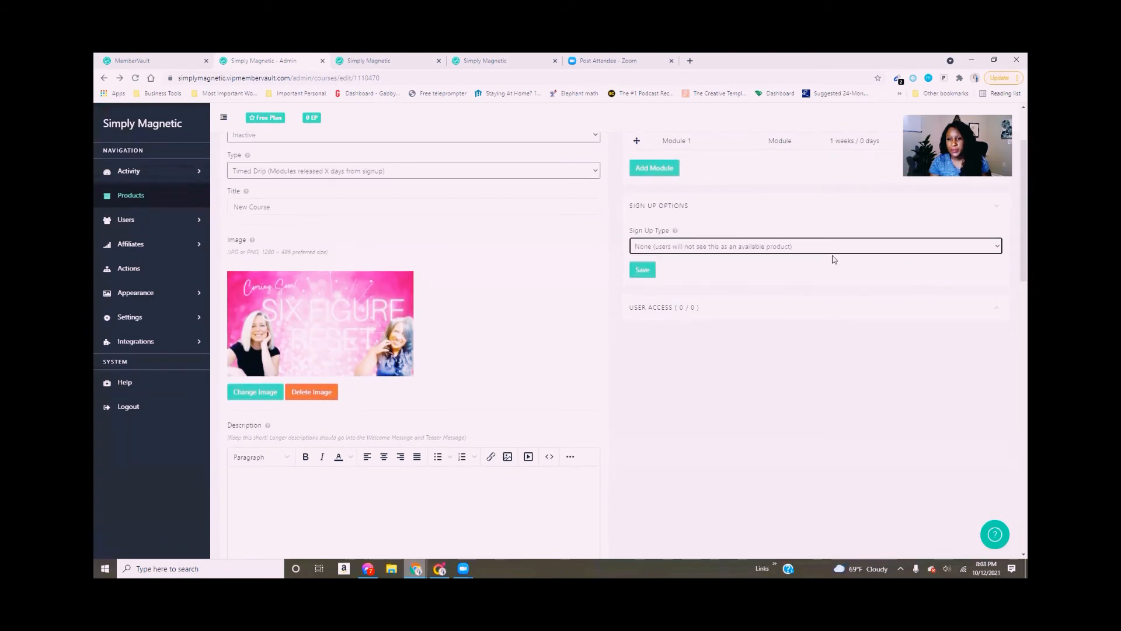
click(830, 254)
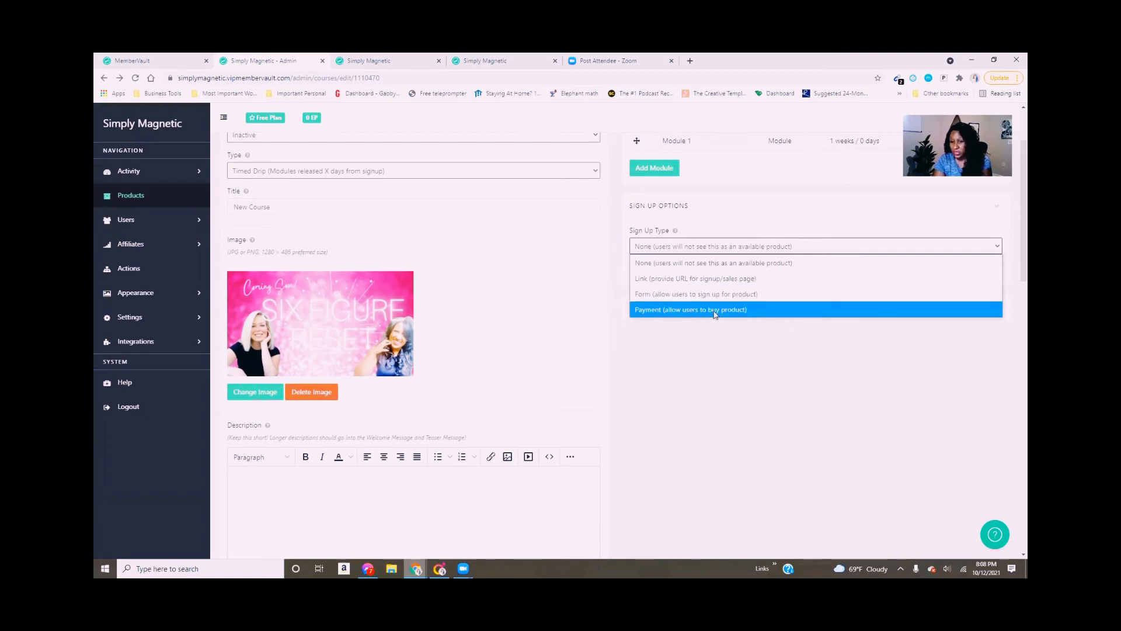
click(715, 315)
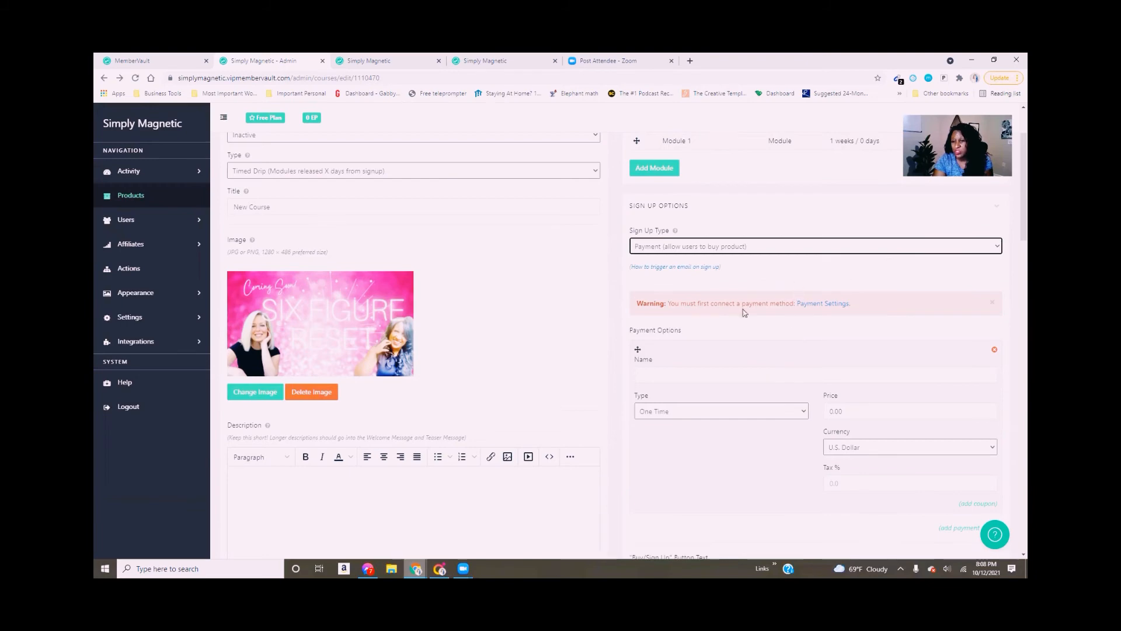
Step: Name the product's first payment option "Pay in Full" and keep its type as One Time
scroll(1014, 277, down, 5)
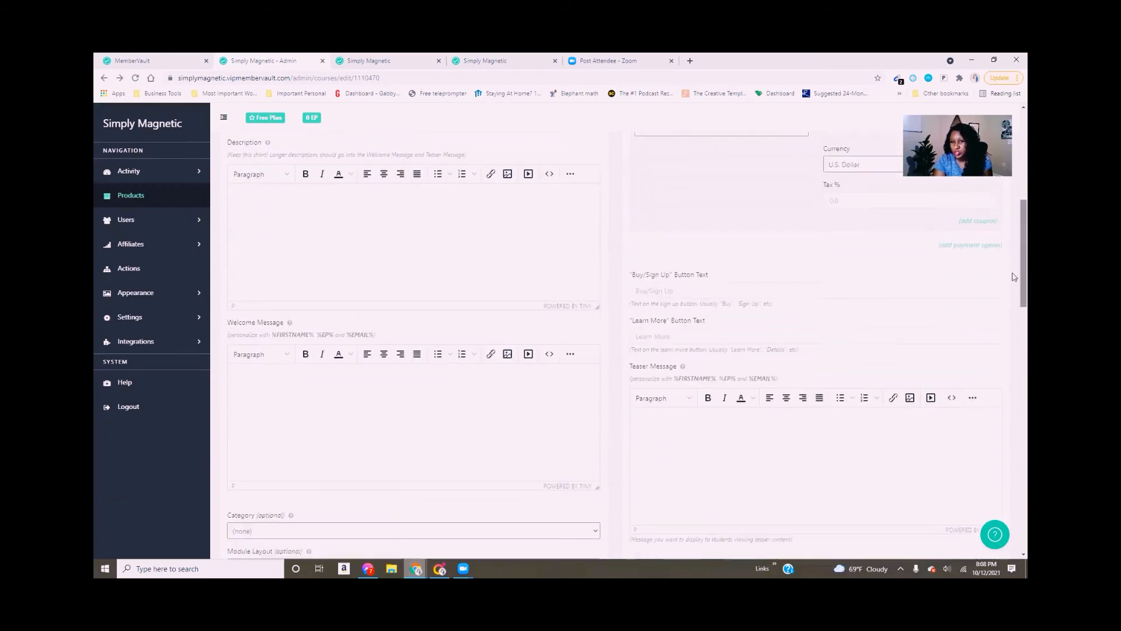
scroll(1015, 277, up, 3)
click(681, 282)
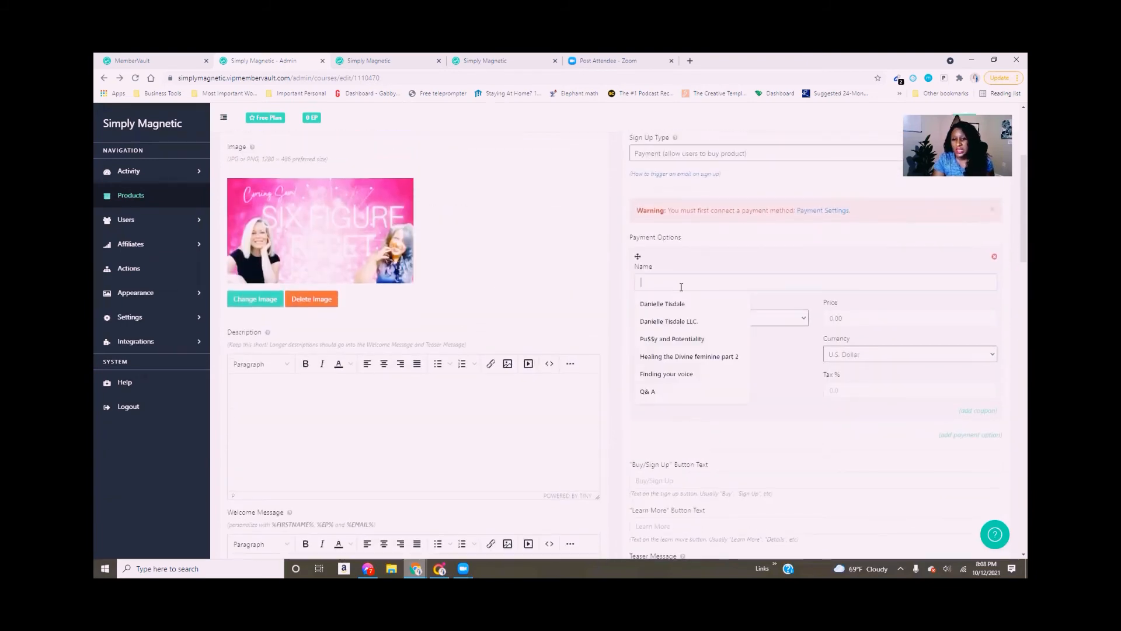
text(Pay)
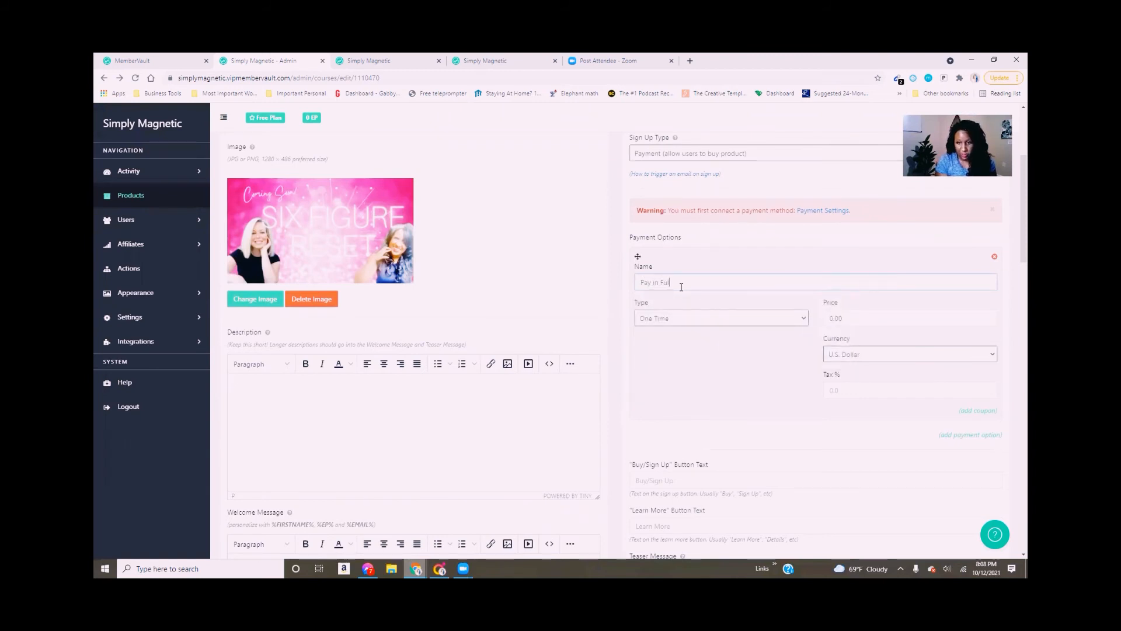
text( in Full)
click(705, 317)
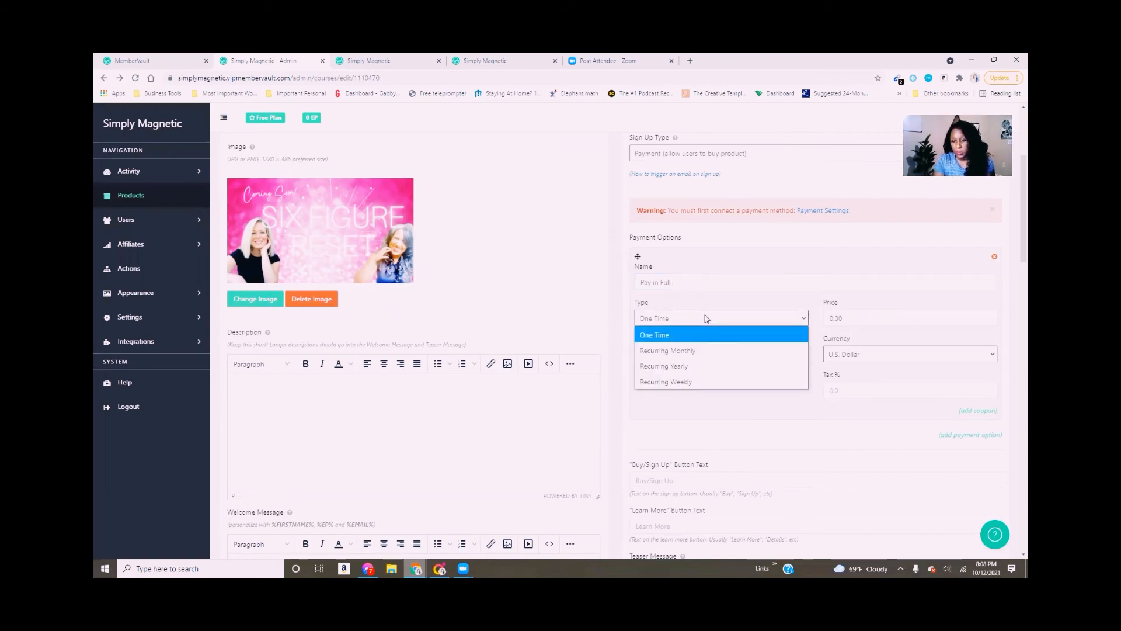
click(705, 317)
Step: Set the Pay in Full option's price to 1000.00 U.S. dollars
click(863, 316)
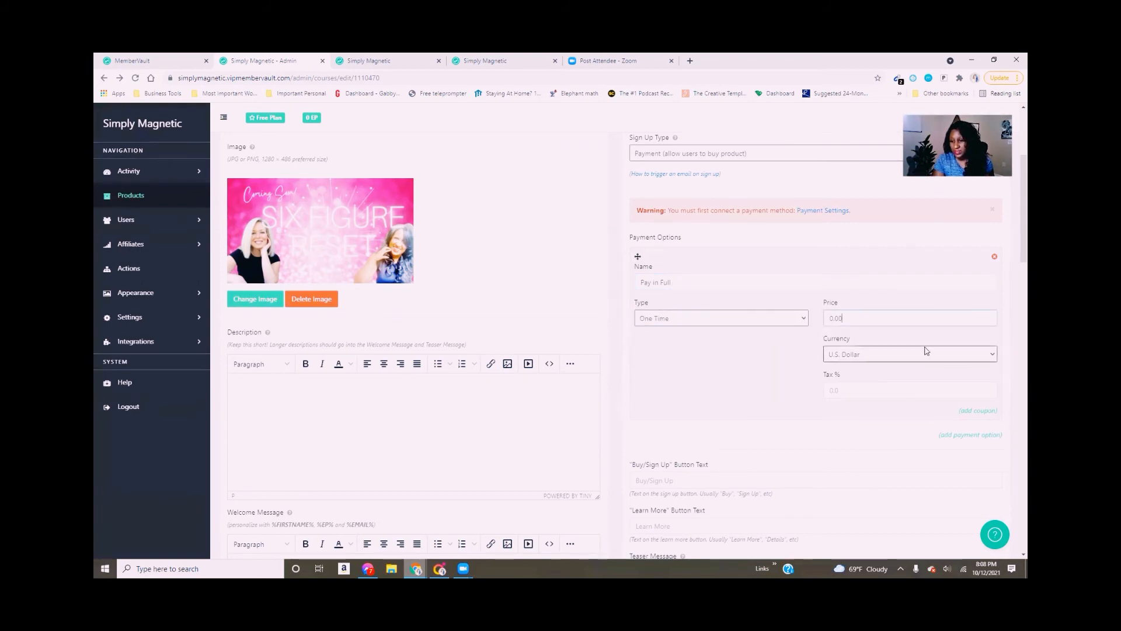
key(BackSpace)
key(BackSpace)
text(1000)
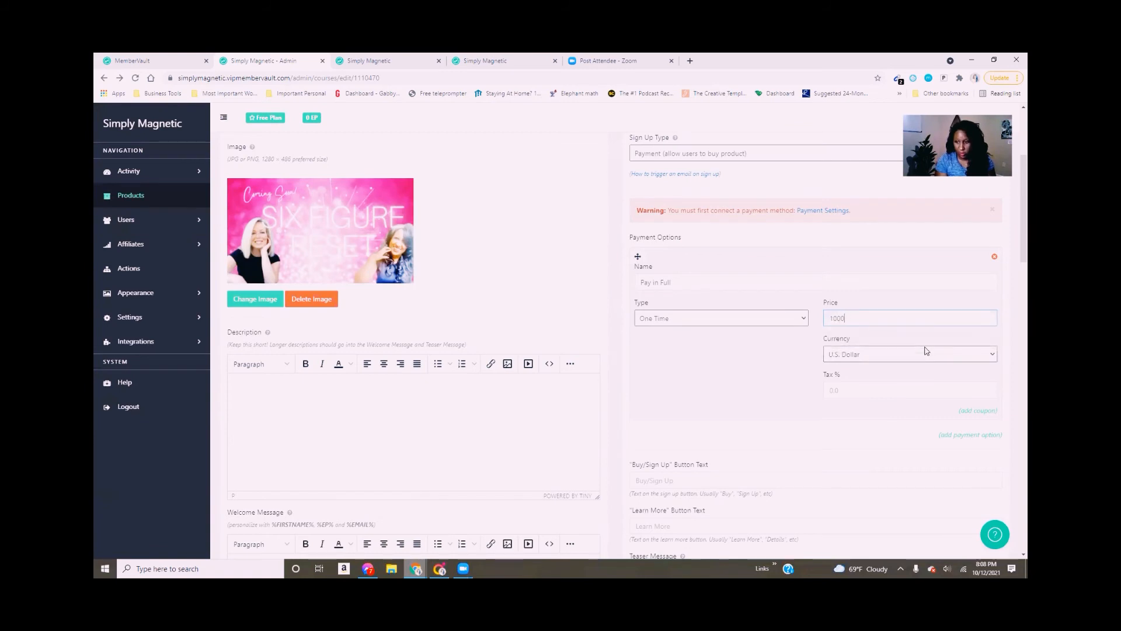
text(.00)
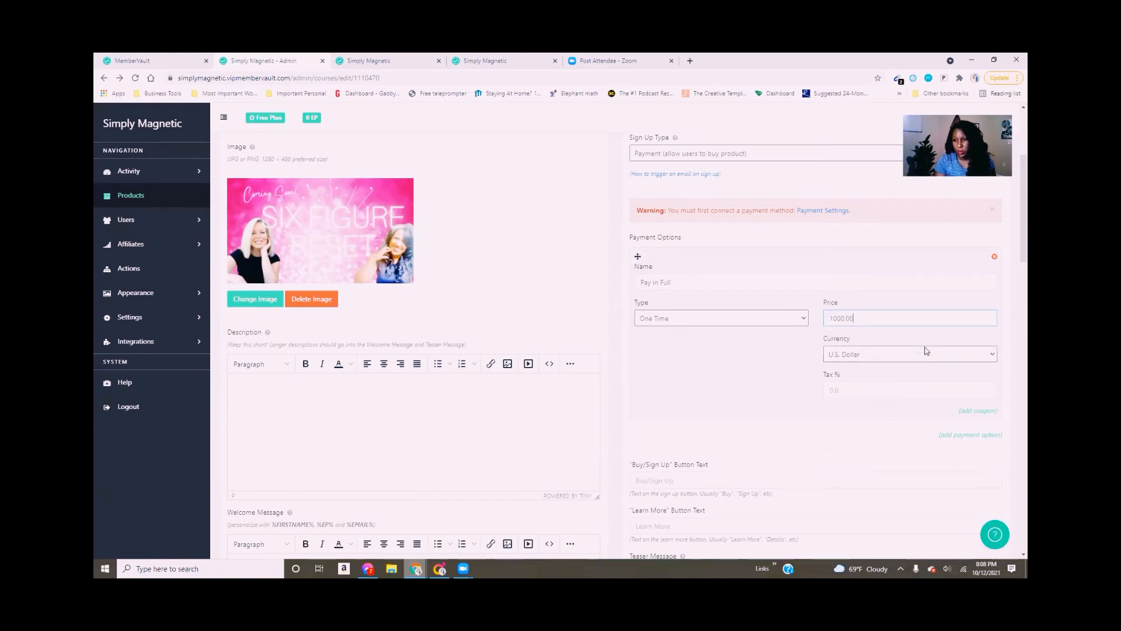
click(717, 417)
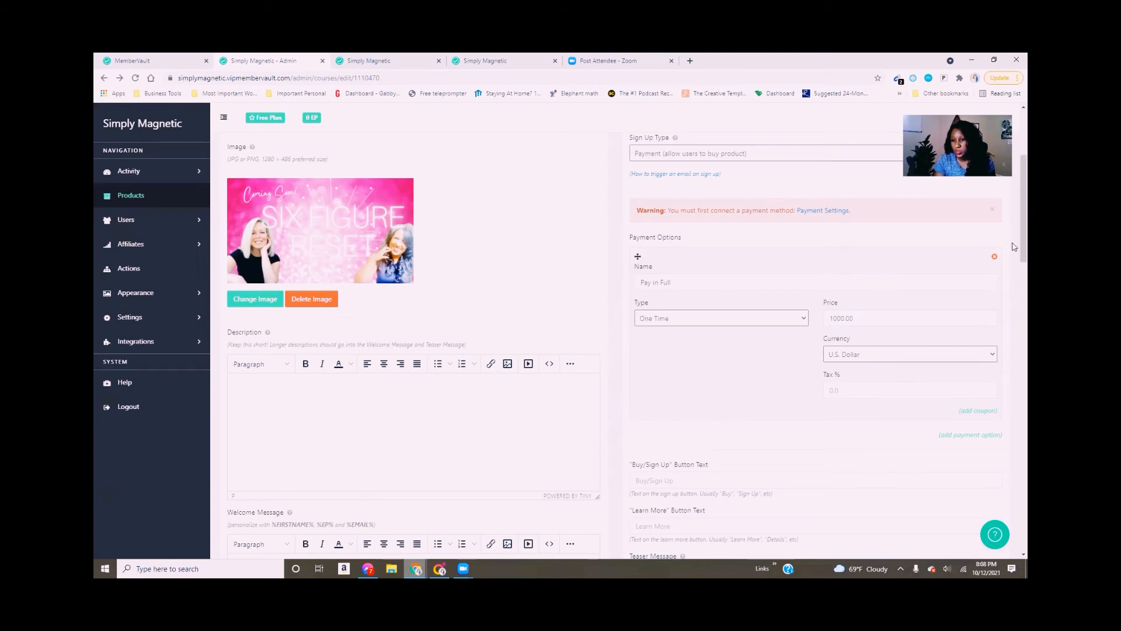
Step: Add a second payment option to the product and name it "3 months"
scroll(1015, 286, down, 4)
scroll(1015, 269, up, 3)
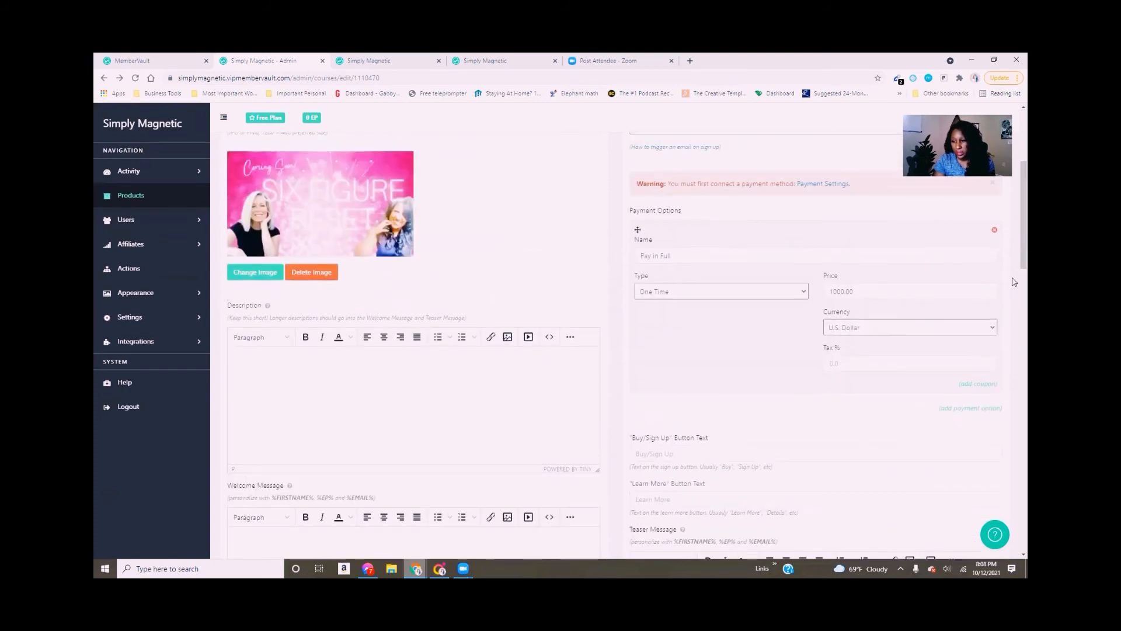
click(971, 410)
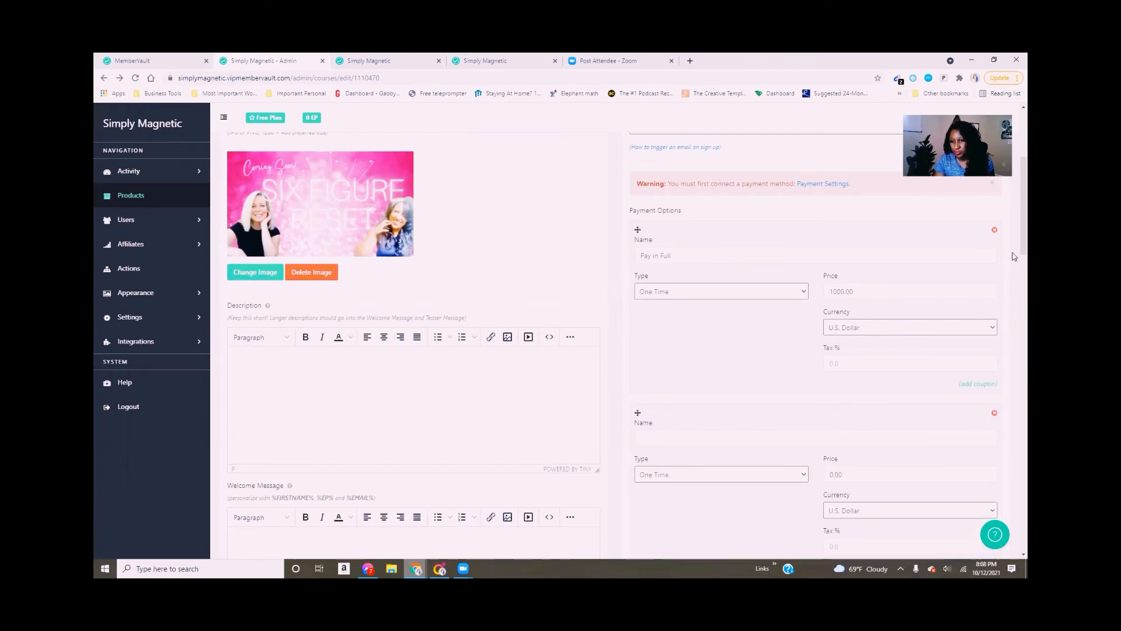
scroll(1015, 257, down, 1)
click(675, 395)
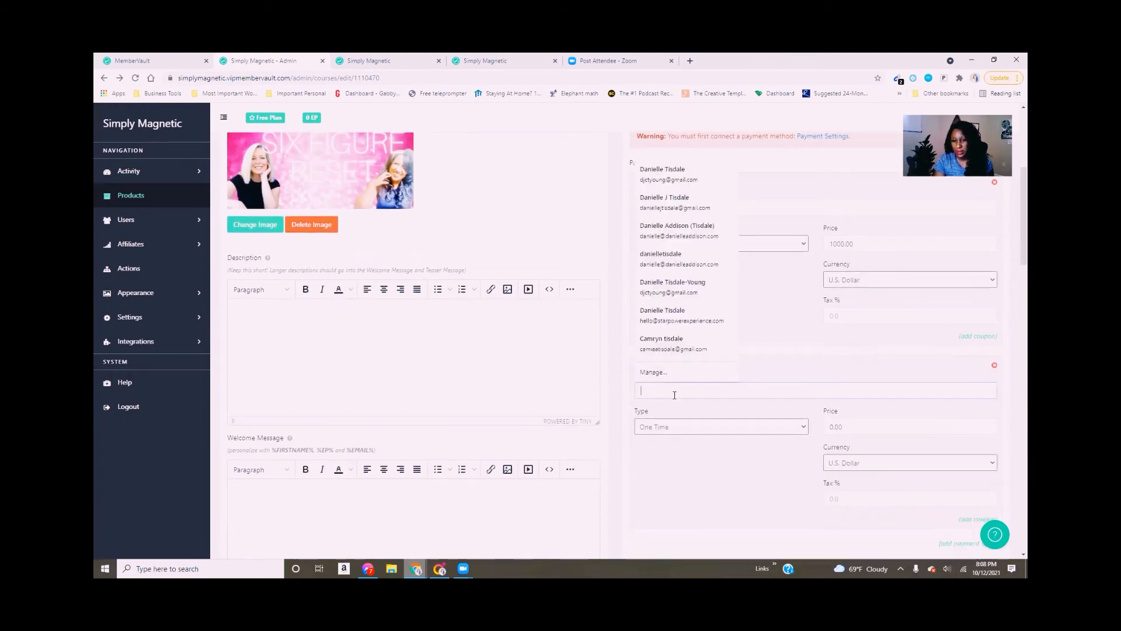
text(3 months)
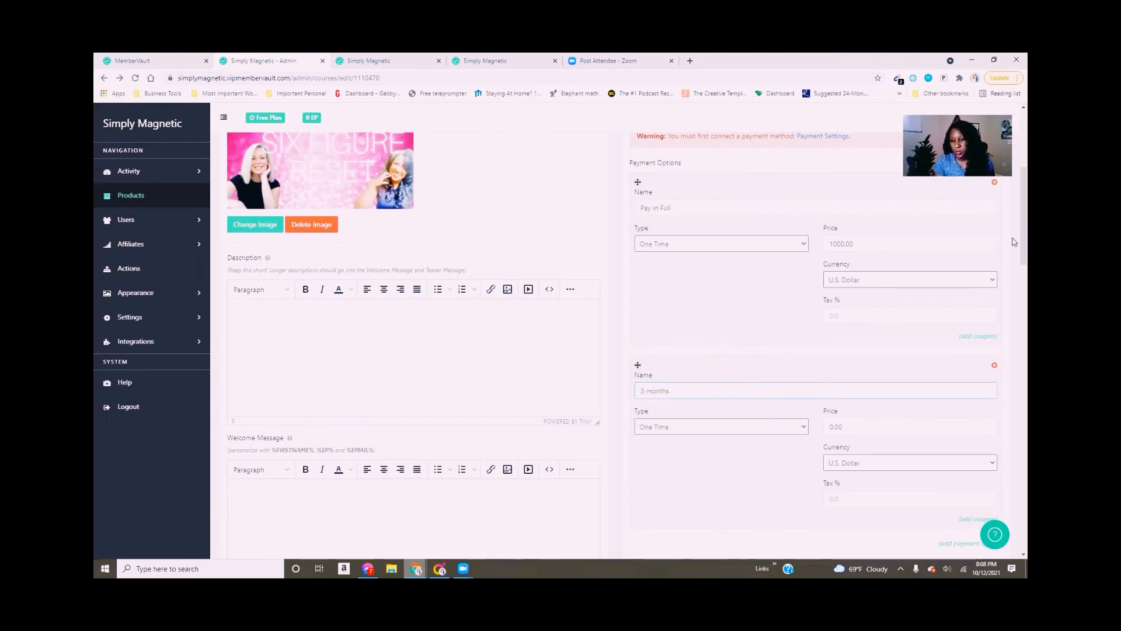
Step: Set the 3 months payment option's price to 333.00
scroll(1014, 242, down, 4)
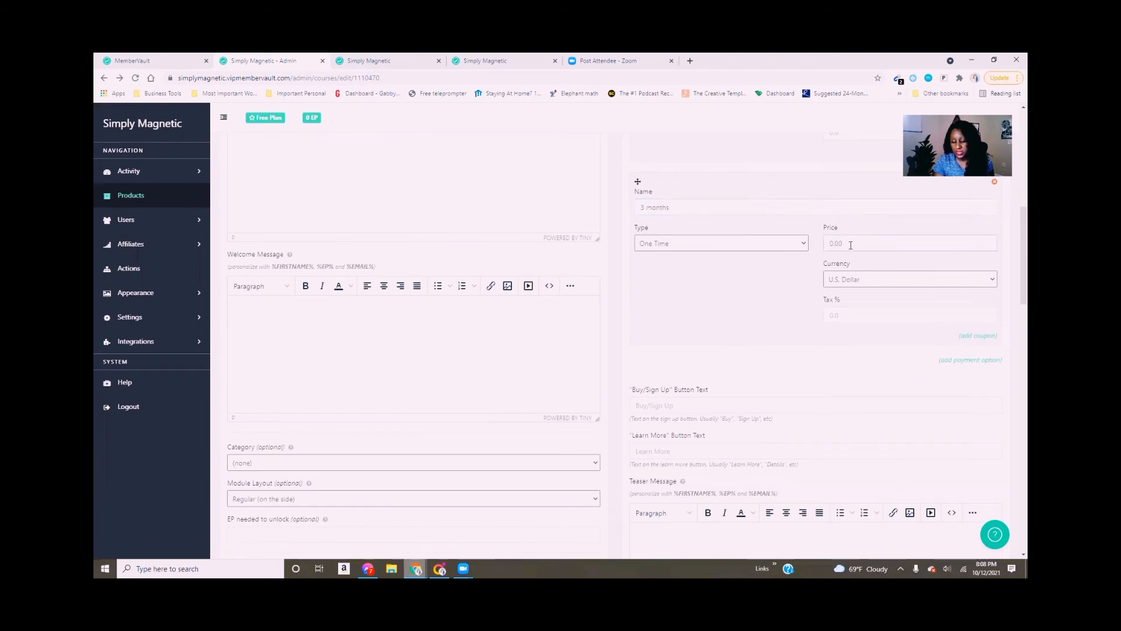
key(BackSpace)
key(BackSpace)
key(BackSpace)
key(BackSpace)
text(33)
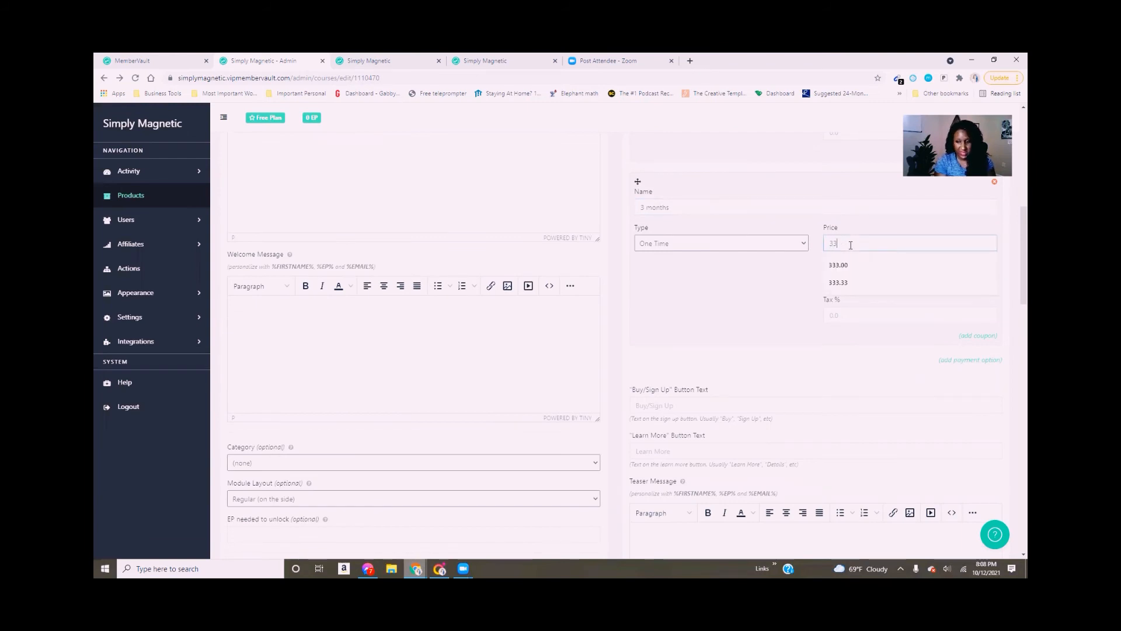
text(3)
click(853, 265)
Step: Make the 3 months option Recurring Monthly with 4 payments
click(751, 244)
click(744, 275)
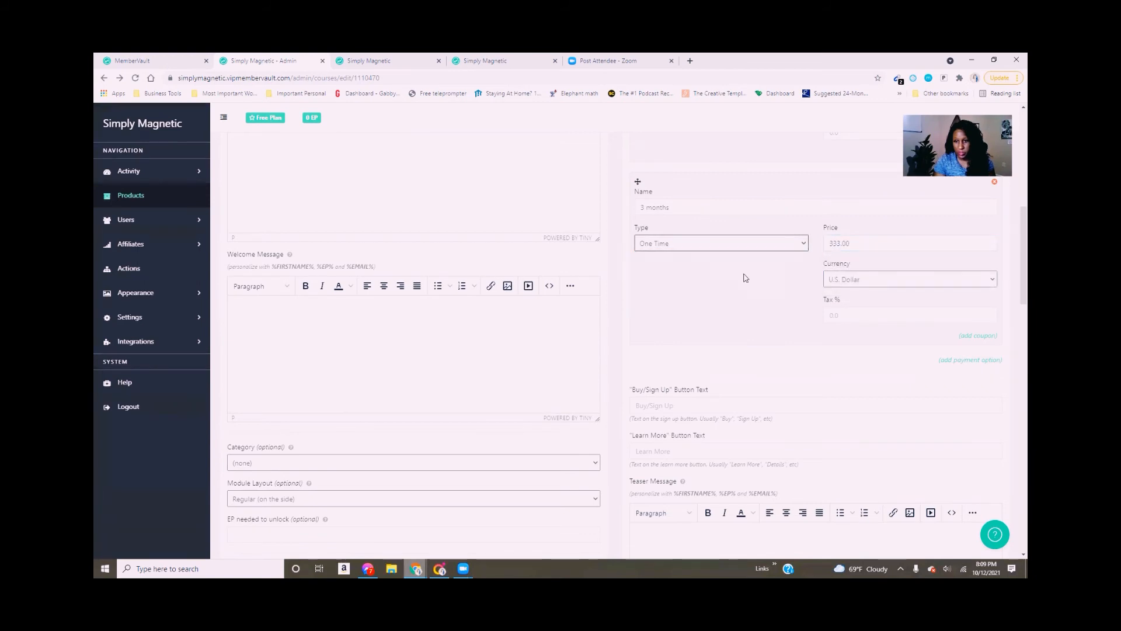
click(689, 280)
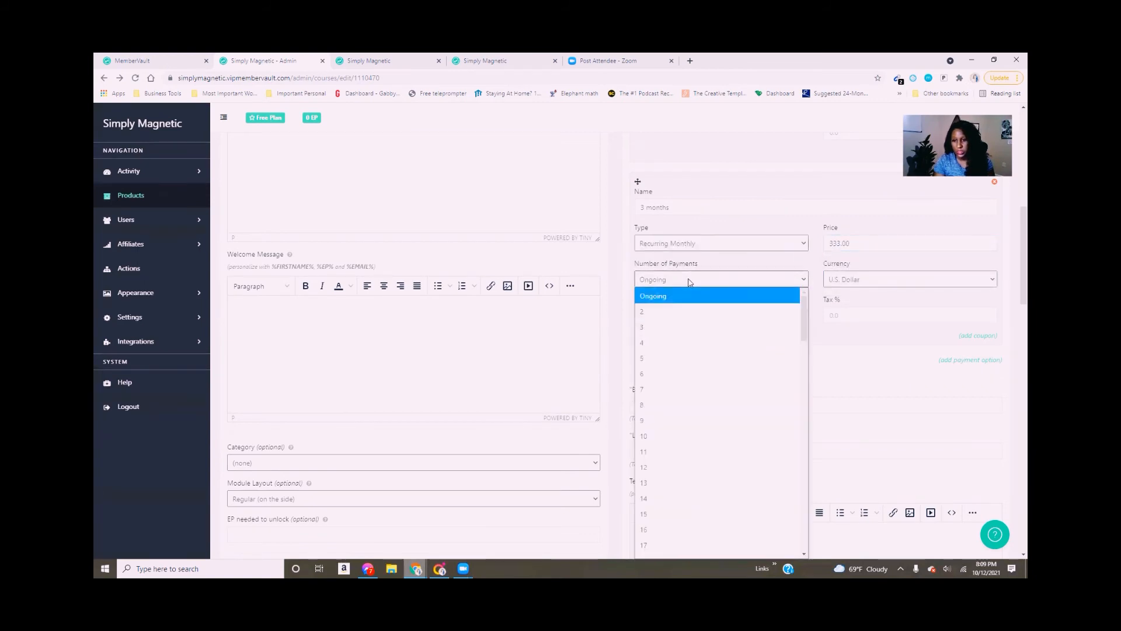
click(655, 343)
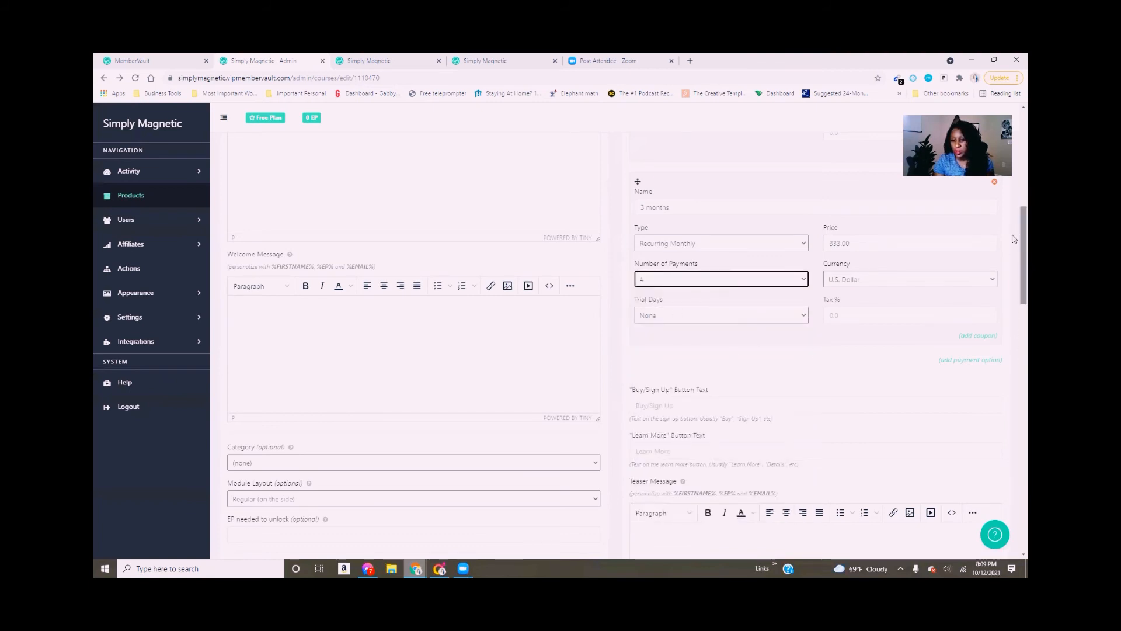
Step: Add two coupon rows to the Pay in Full option and name the first coupon VIP
scroll(1015, 238, down, 3)
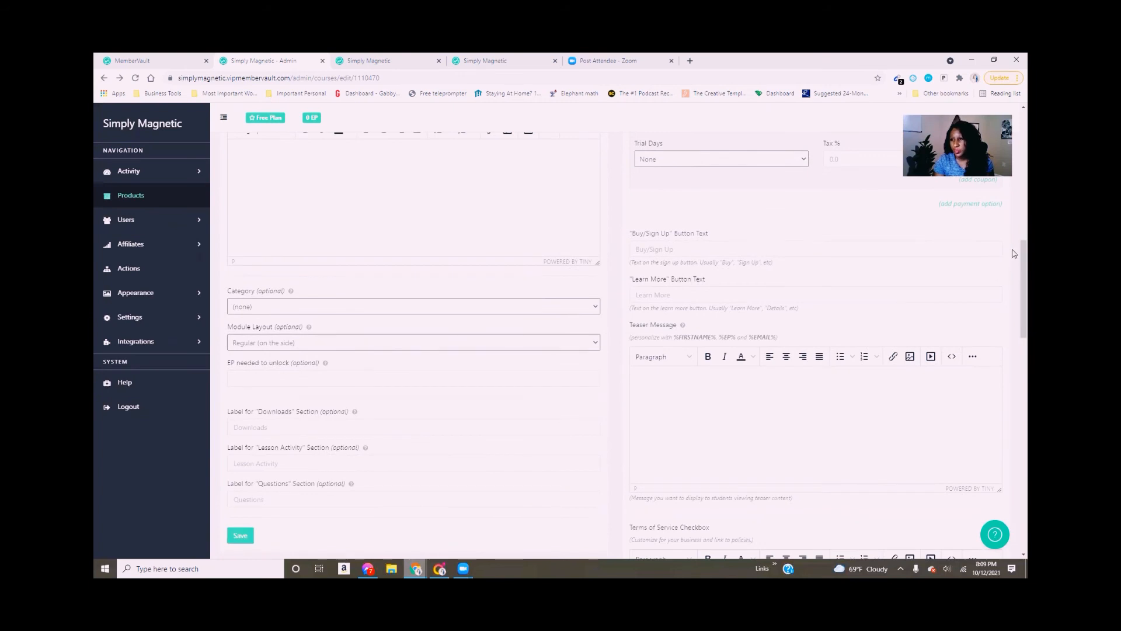
scroll(1014, 248, up, 3)
scroll(1014, 243, up, 4)
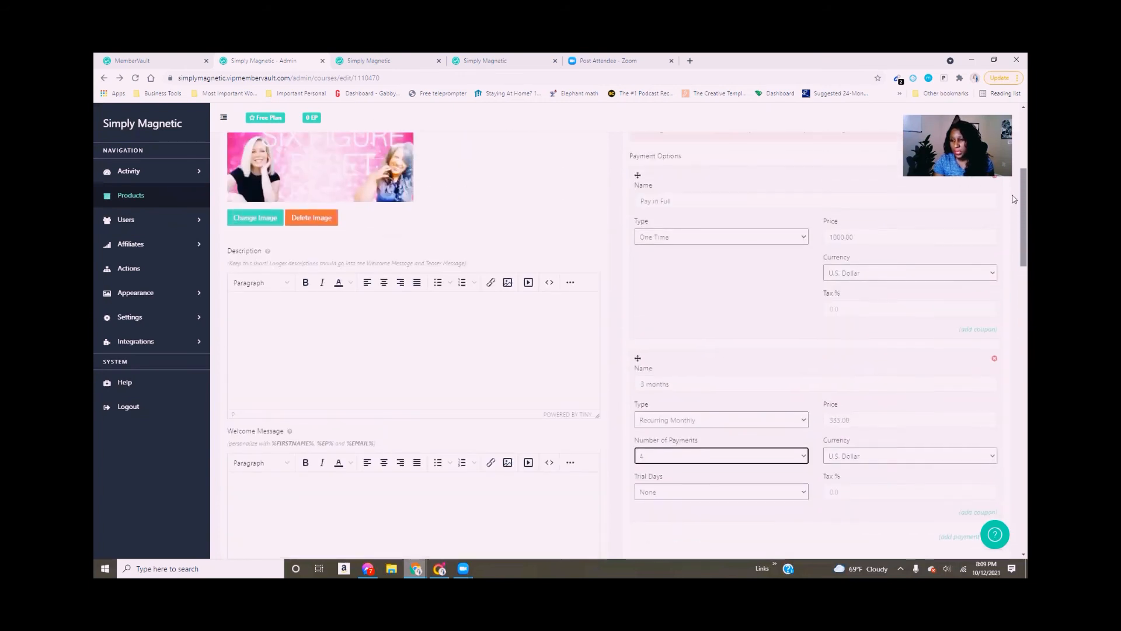
scroll(993, 269, down, 1)
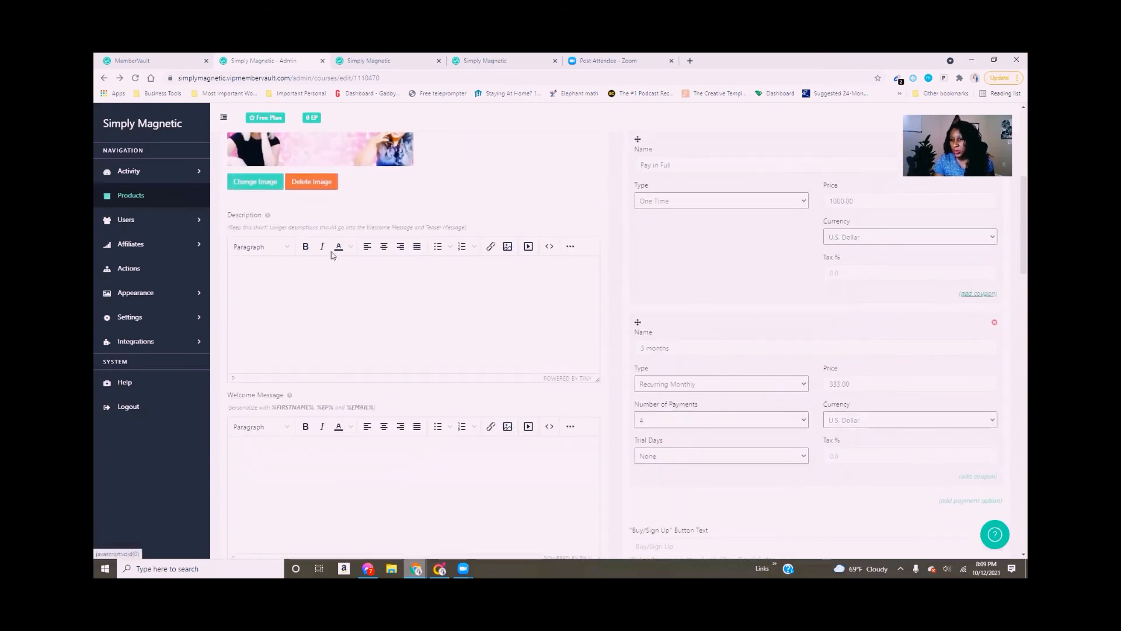
double_click(970, 294)
click(692, 313)
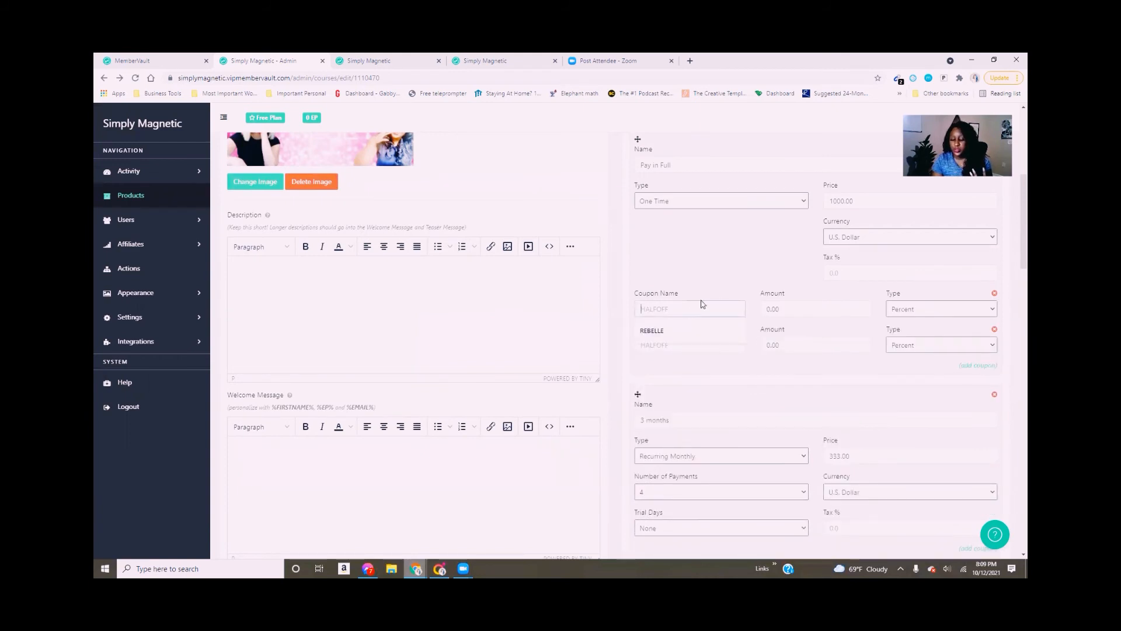
click(728, 282)
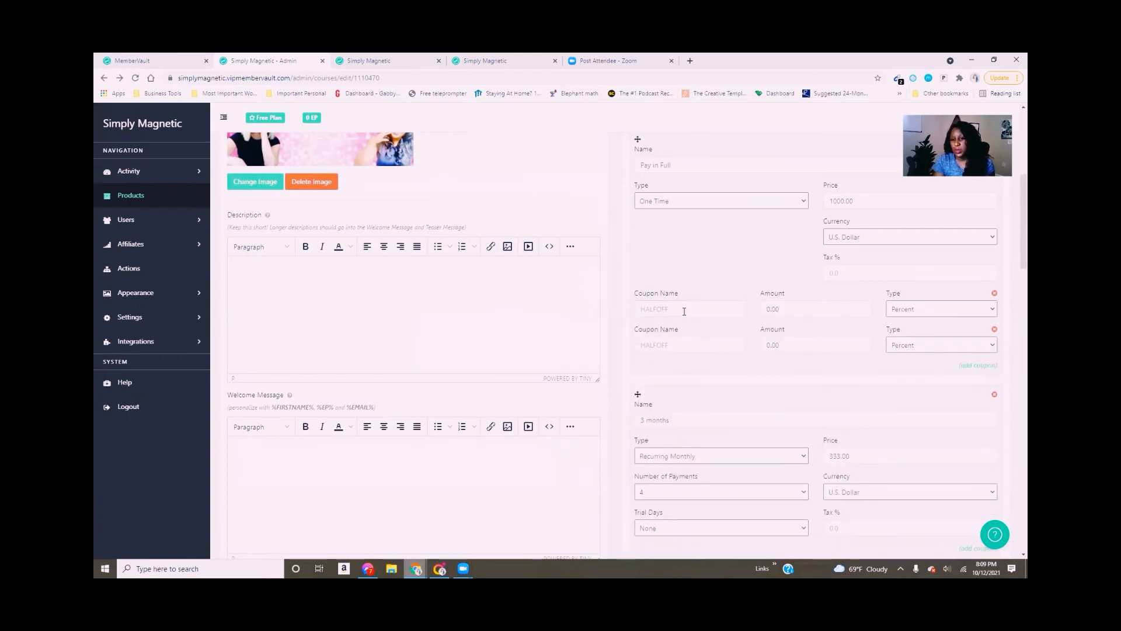
click(684, 311)
text(VIP)
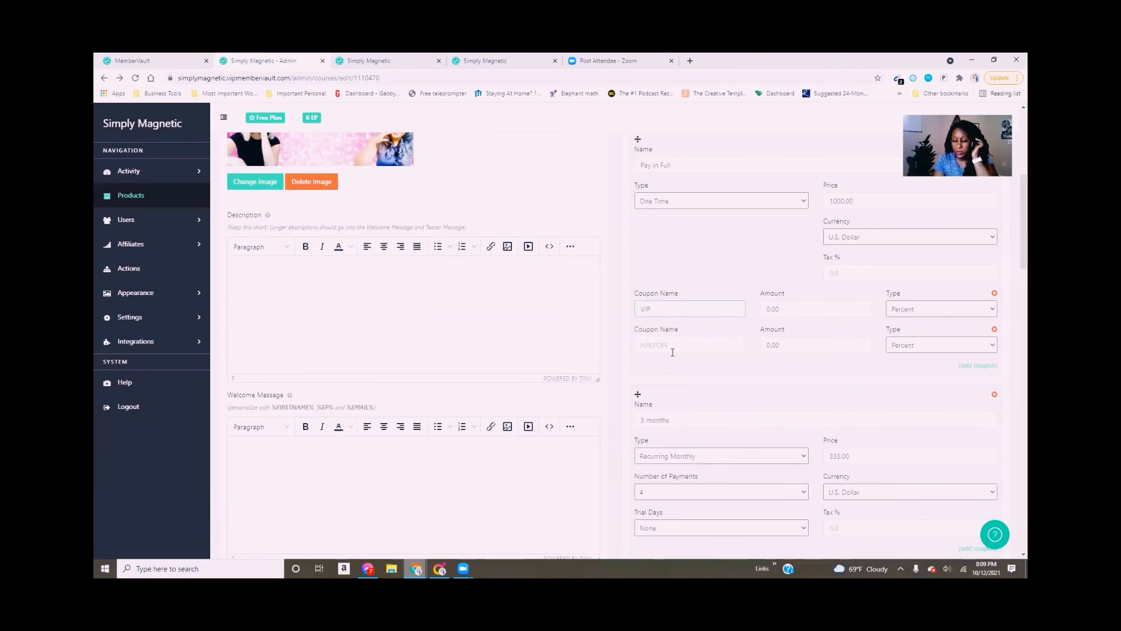
click(672, 349)
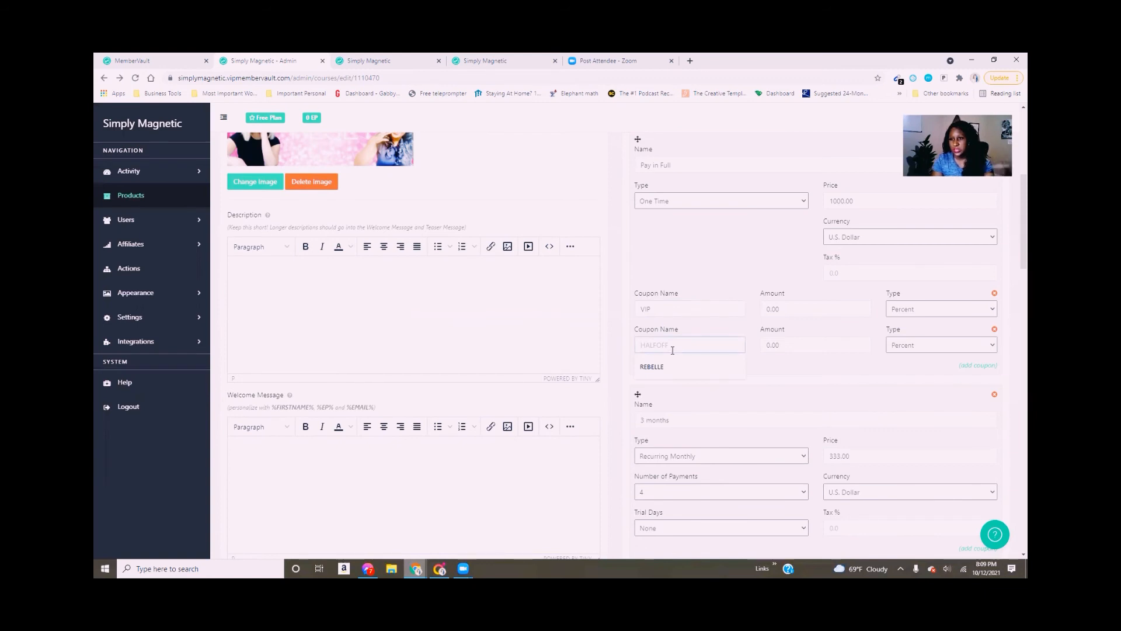
Step: Check the terms of service, thank you message and conversion tracking sections, and save the product's sign-up options
drag(1013, 275, 1014, 390)
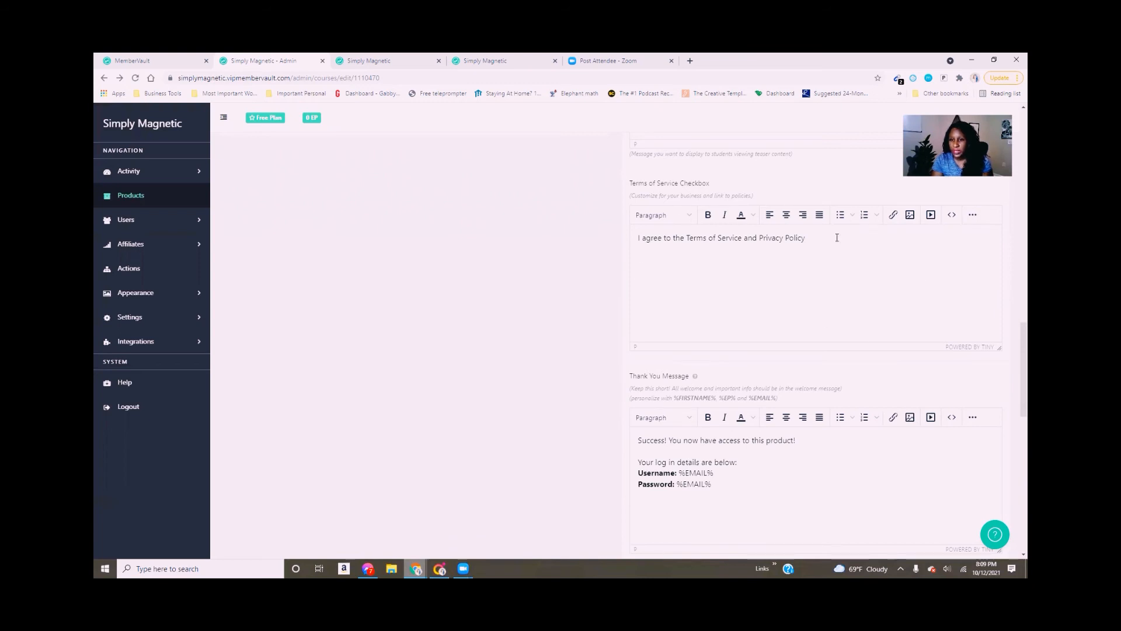
drag(1015, 377, 1015, 408)
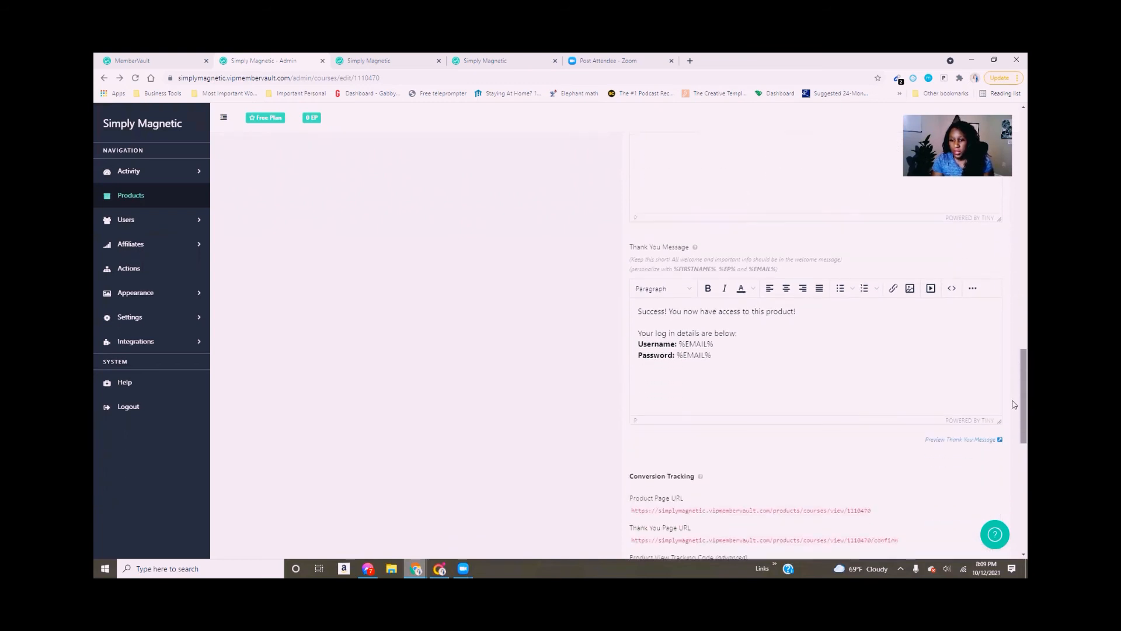
click(822, 309)
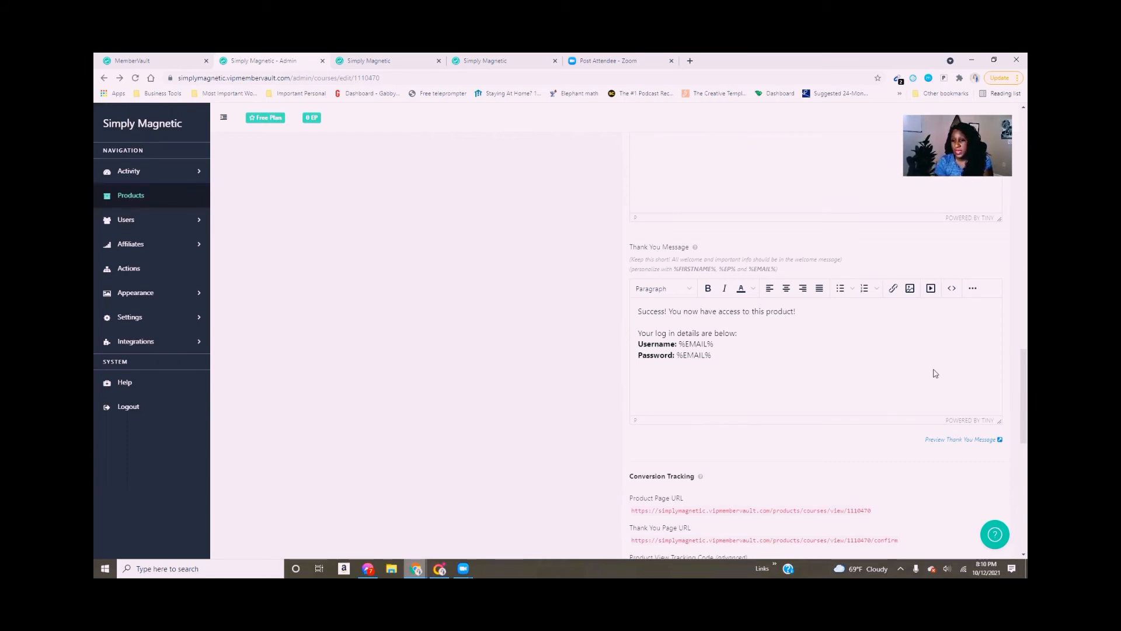
drag(1014, 358, 1014, 403)
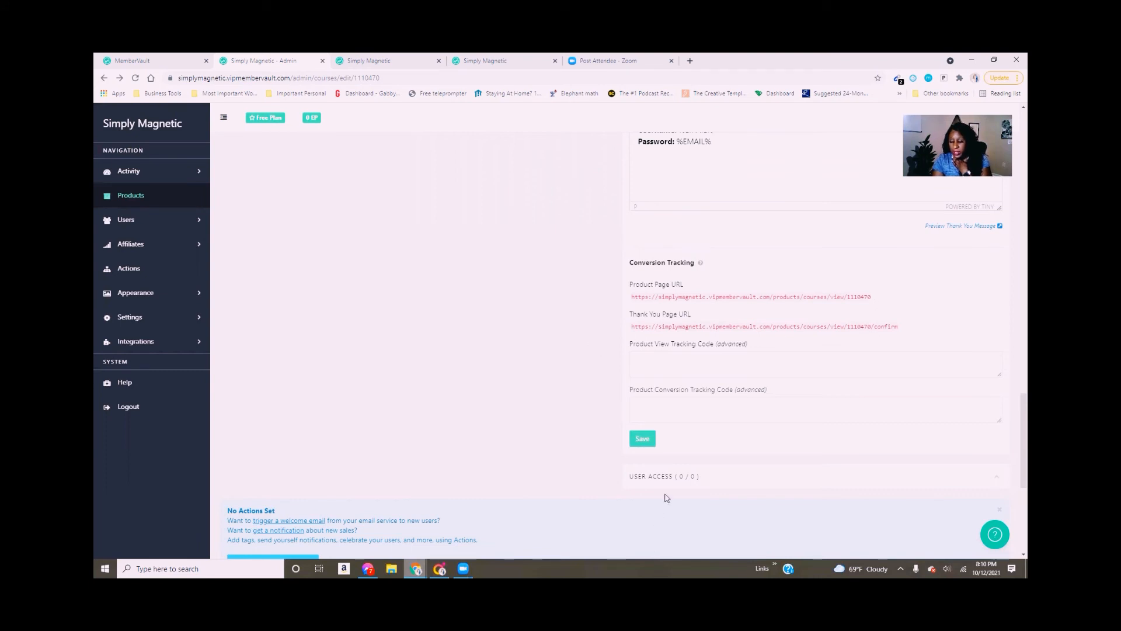
click(642, 439)
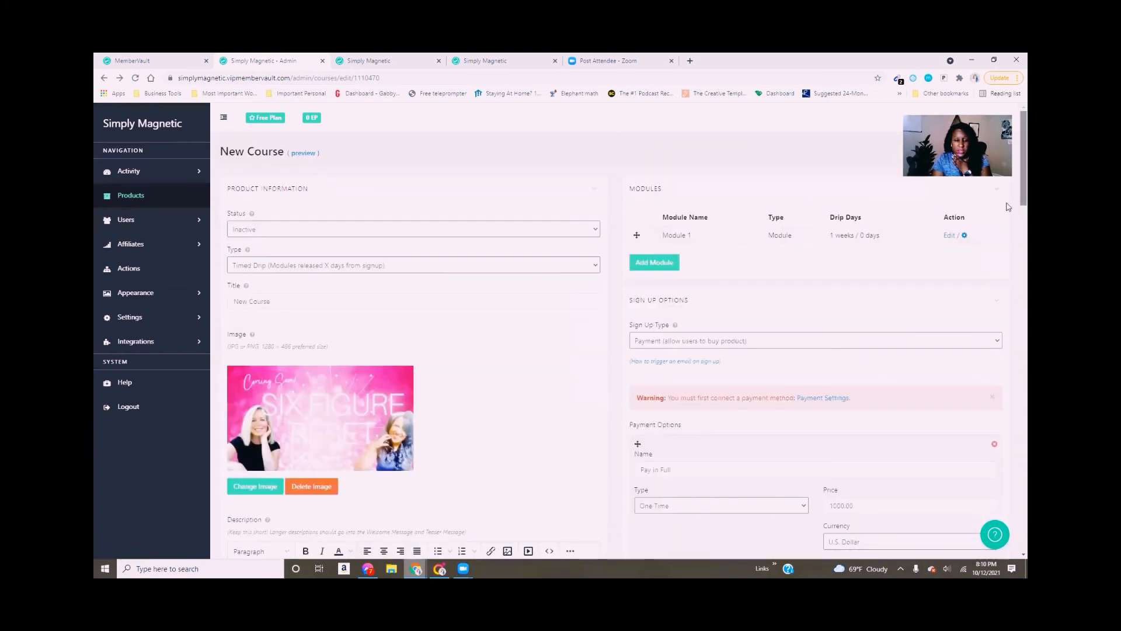
Step: Preview the New Course page as a member, view Module 1 and return to the course page
click(304, 154)
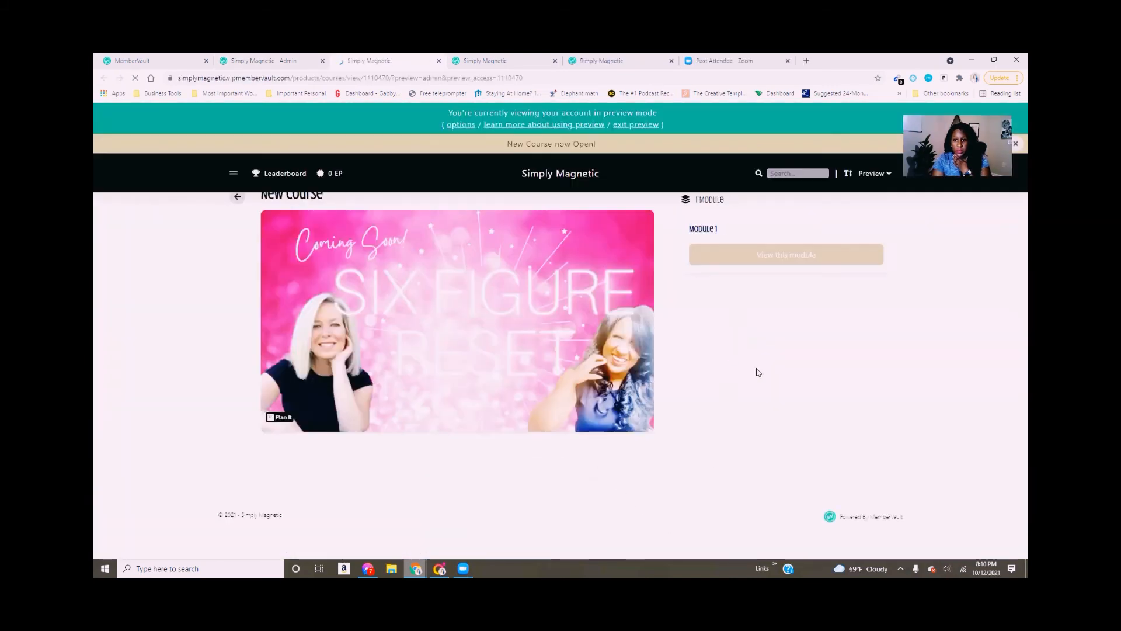
click(764, 305)
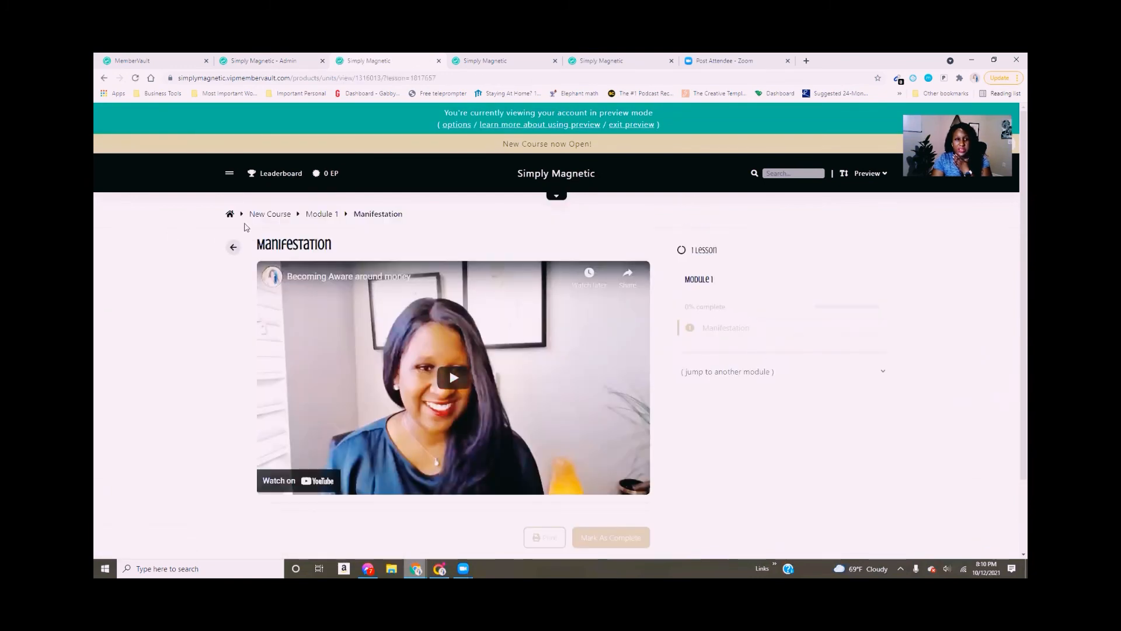
key(alt+Left)
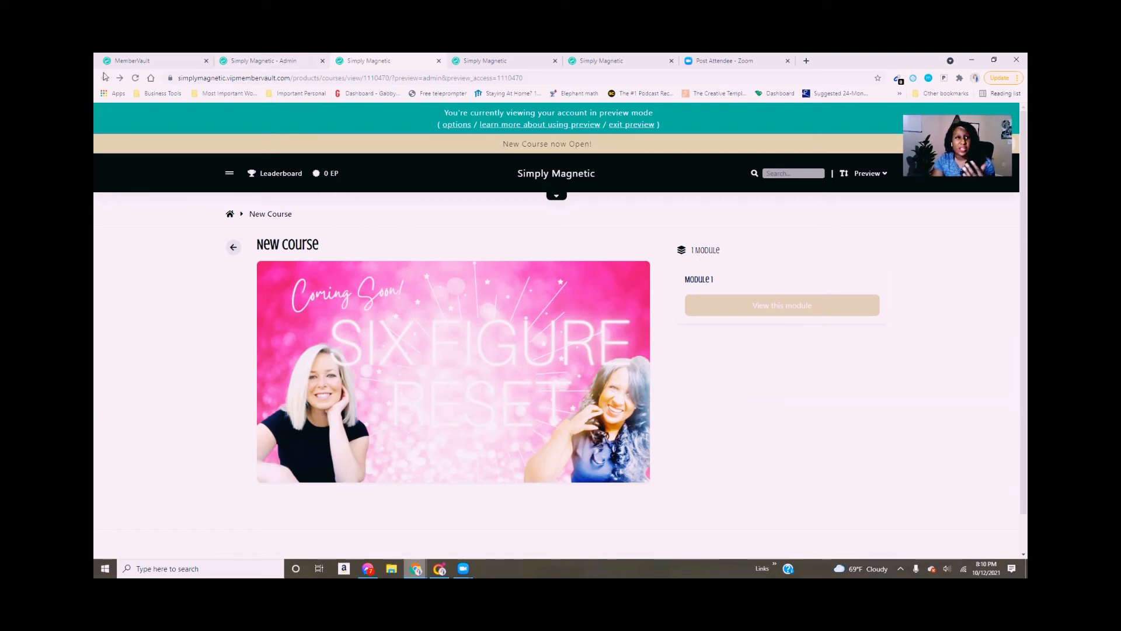
Step: Return to the New Course edit page in the admin site and review its category, module layout and section label settings
click(271, 59)
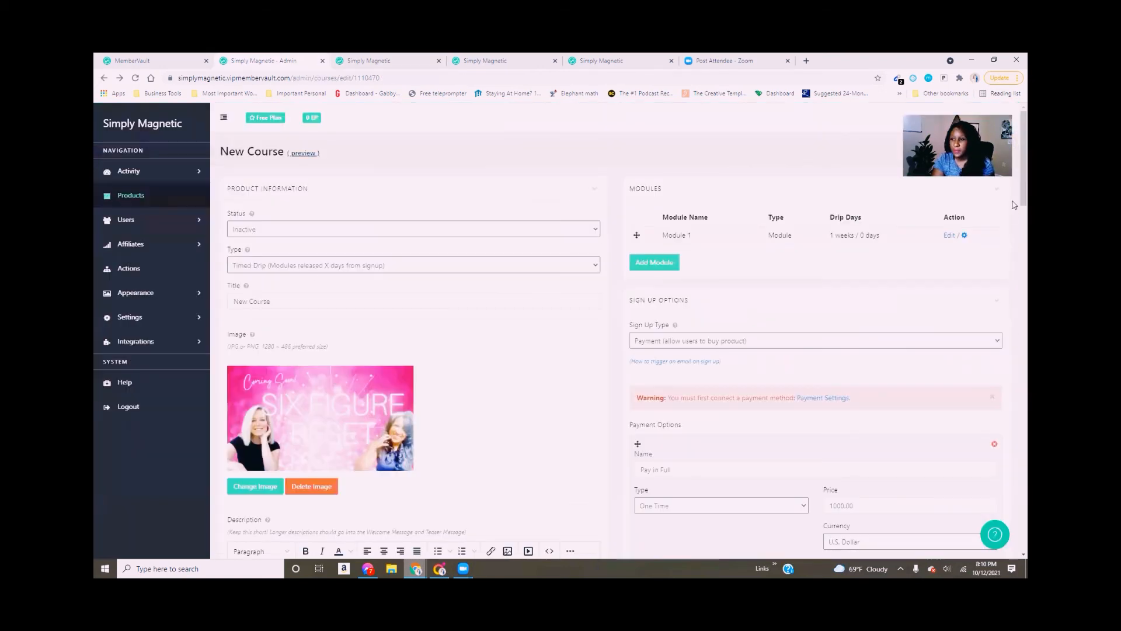
drag(1013, 204, 1014, 328)
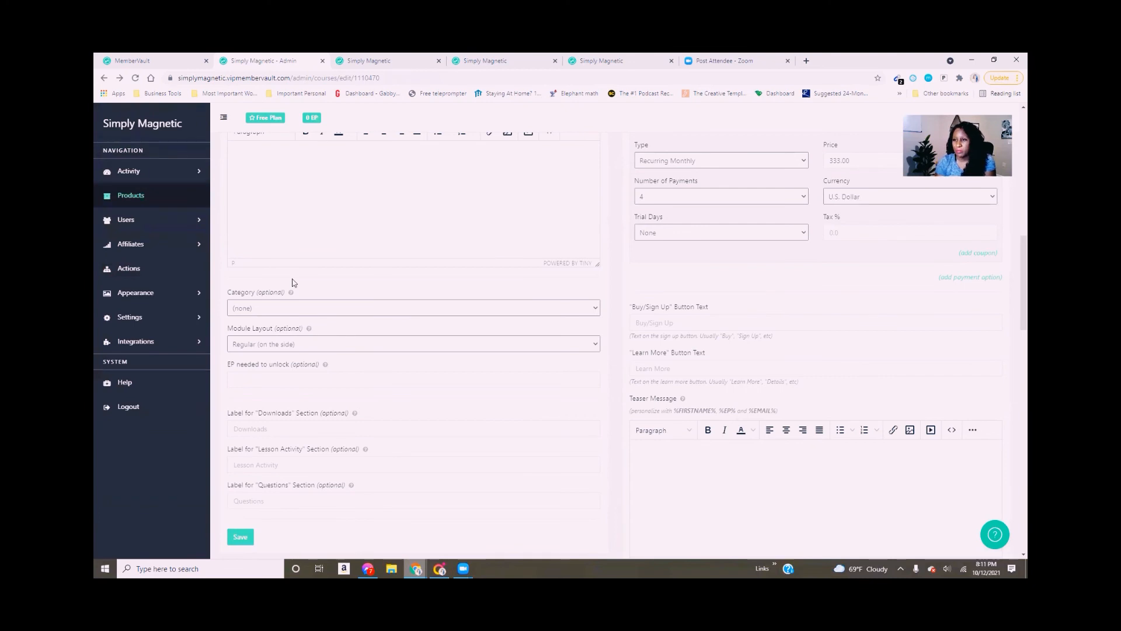
drag(1016, 275, 1014, 138)
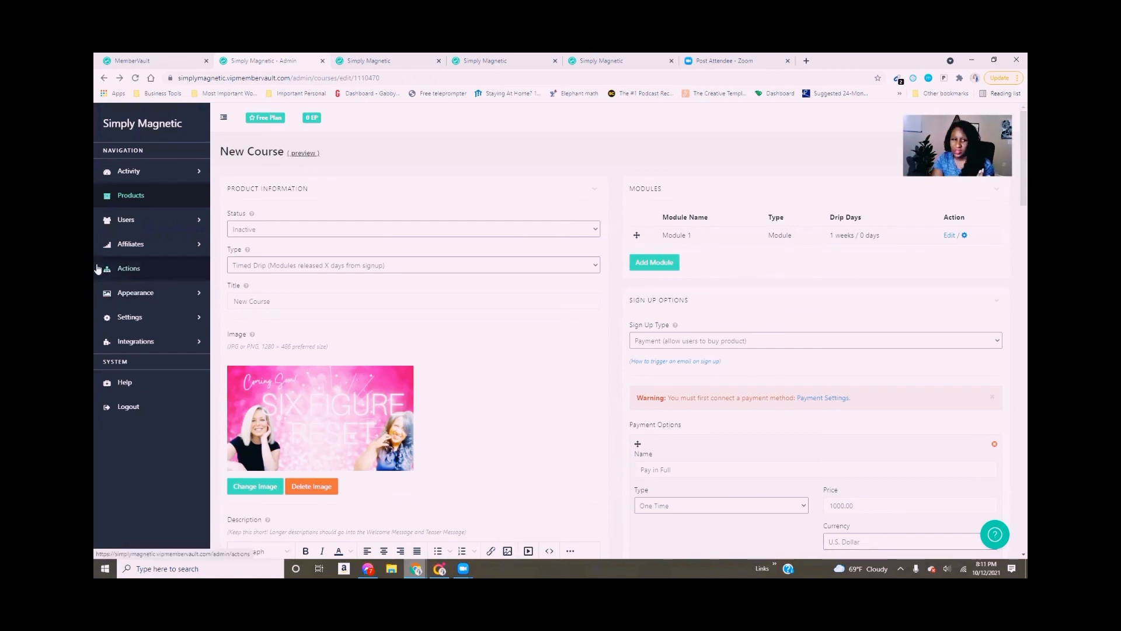
Step: Look through the integration and affiliate options, and open the Actions page to review user and product actions
click(142, 342)
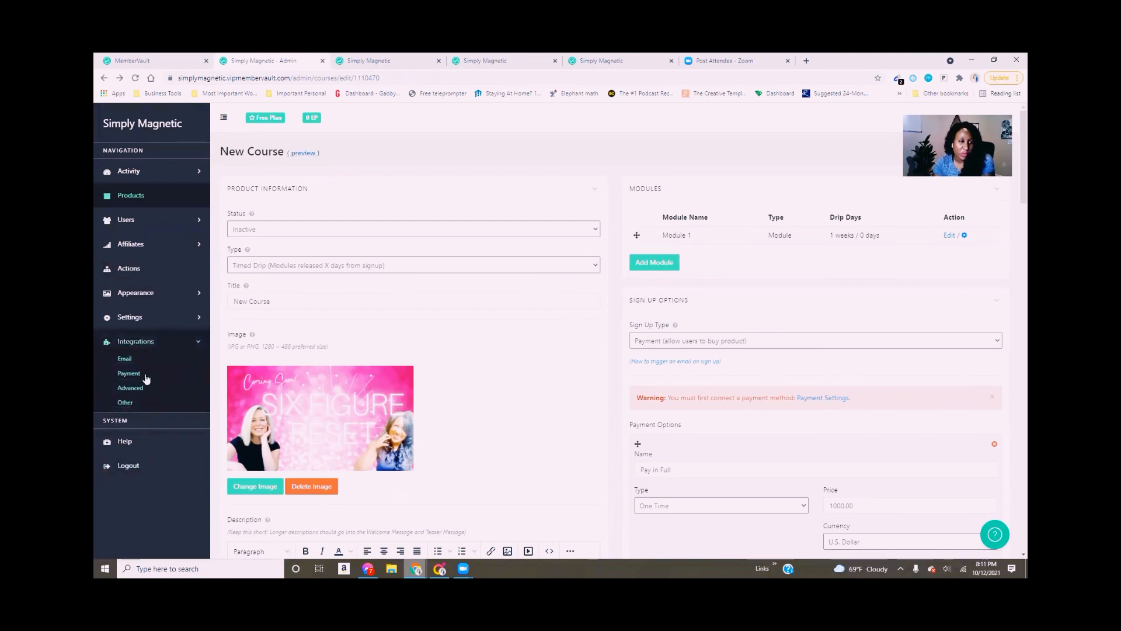
click(139, 244)
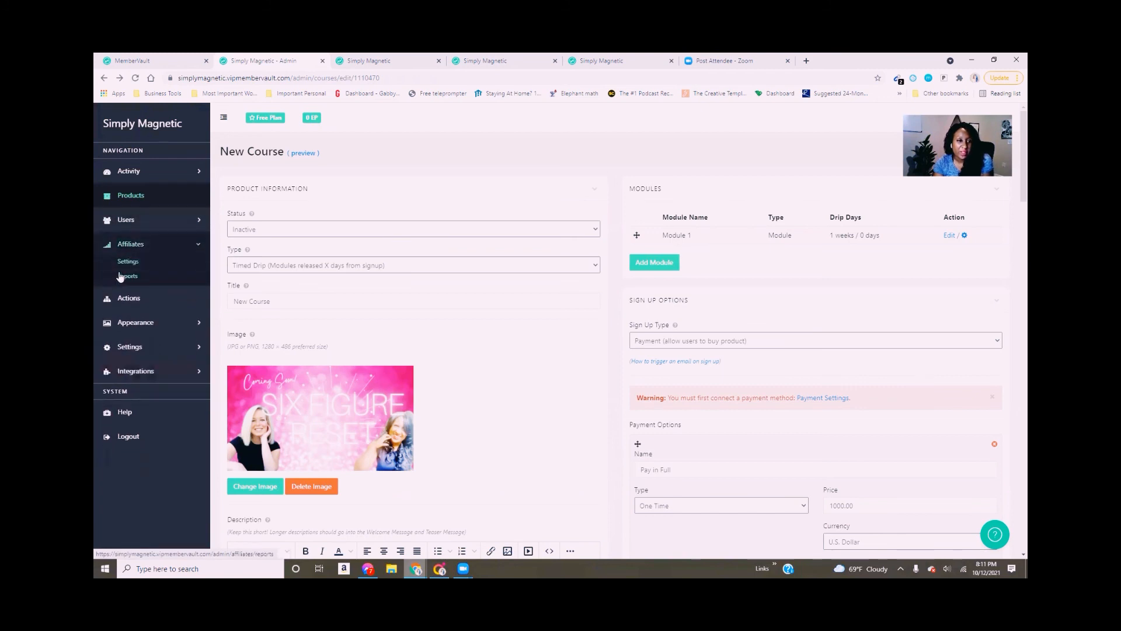
click(105, 300)
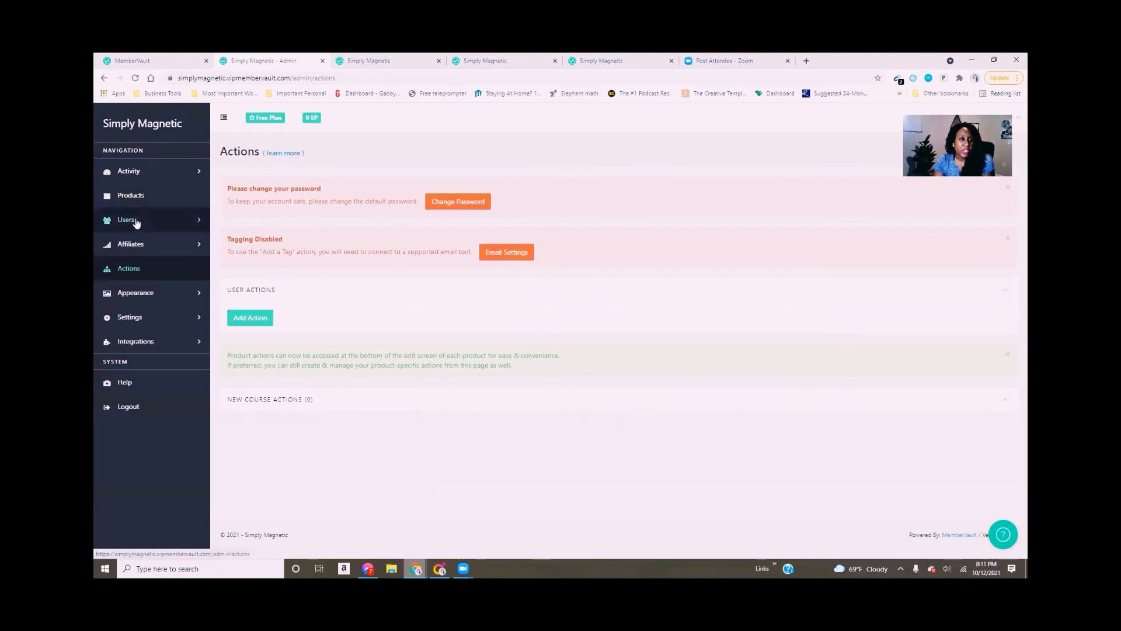
Step: Open the site's user list and view the blank form for adding a user with product access
click(136, 221)
click(122, 240)
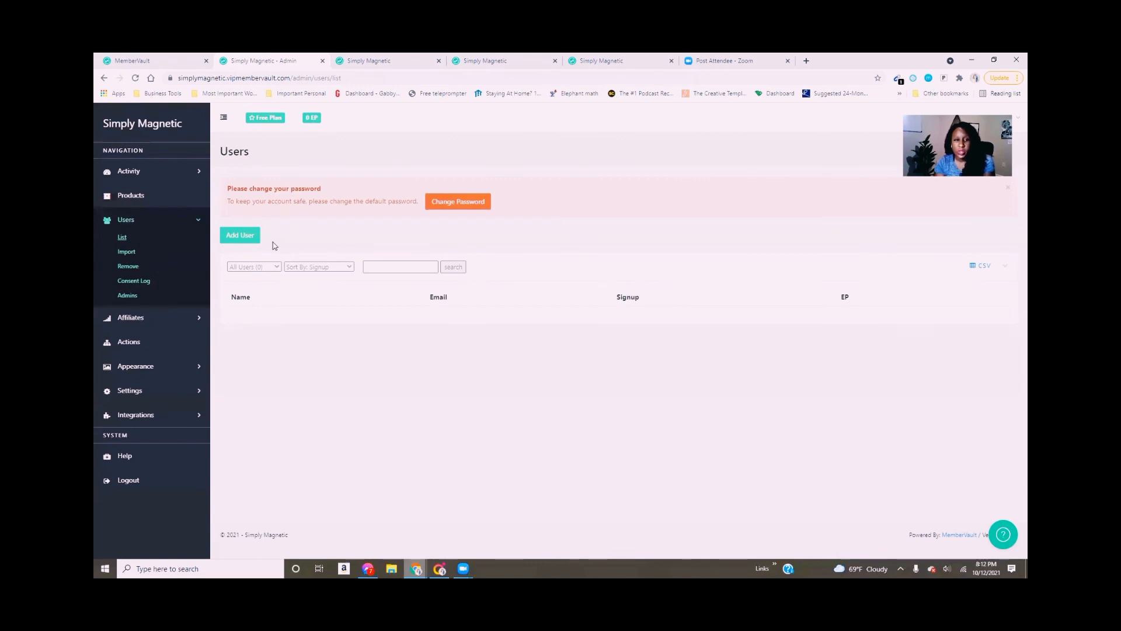
click(239, 236)
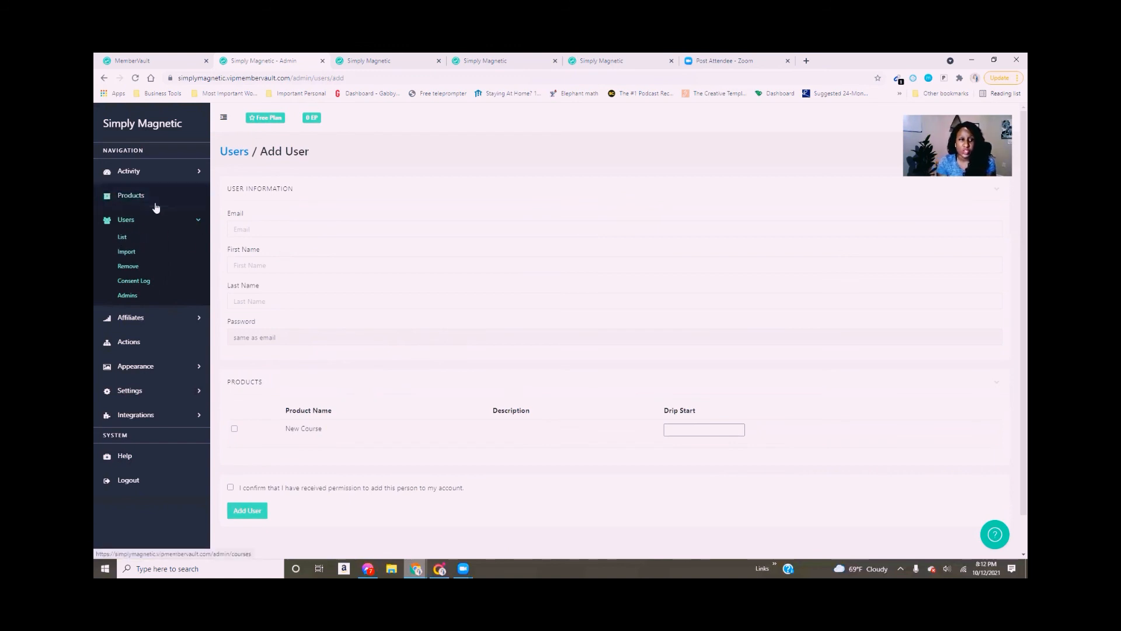
Step: Review the user import, Consent Log and Admins pages, and return to the CSV import page
click(128, 255)
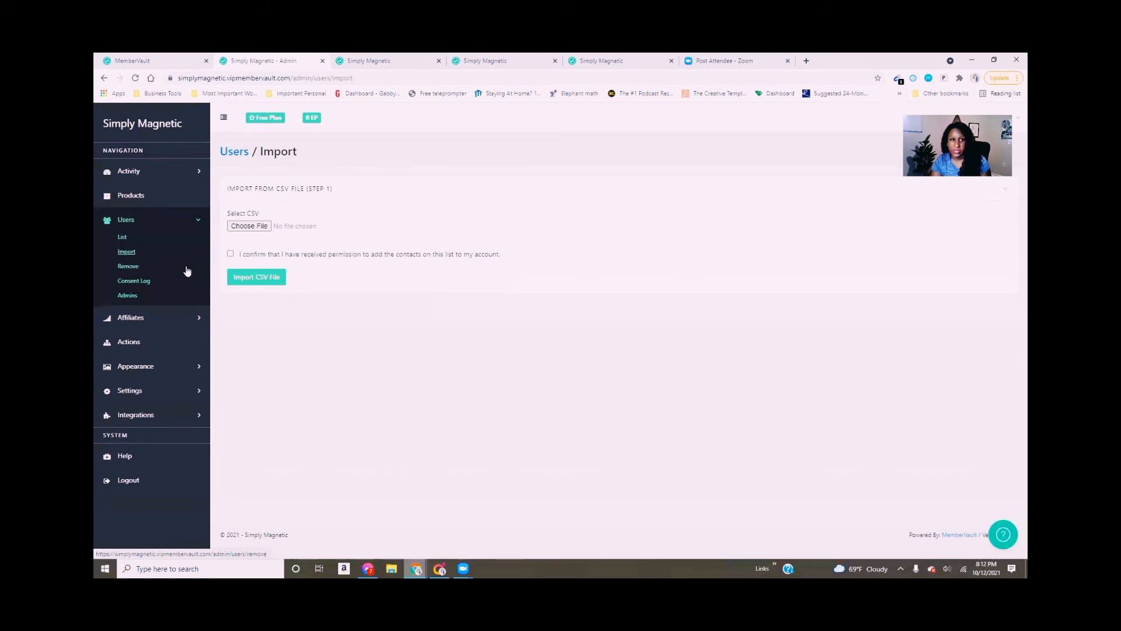
click(135, 283)
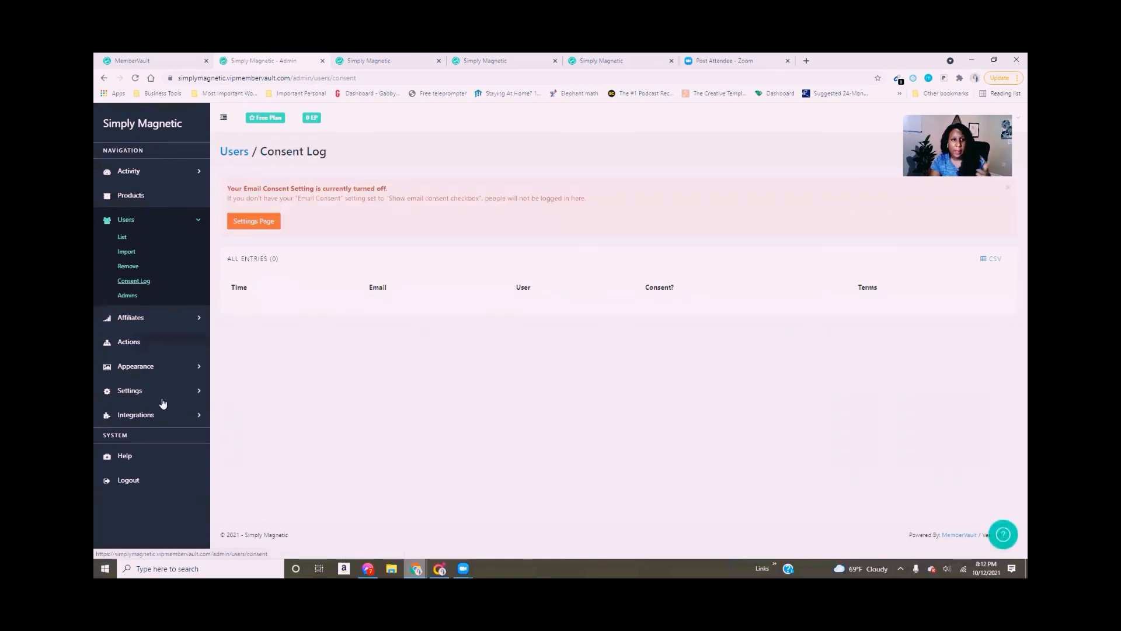
click(120, 295)
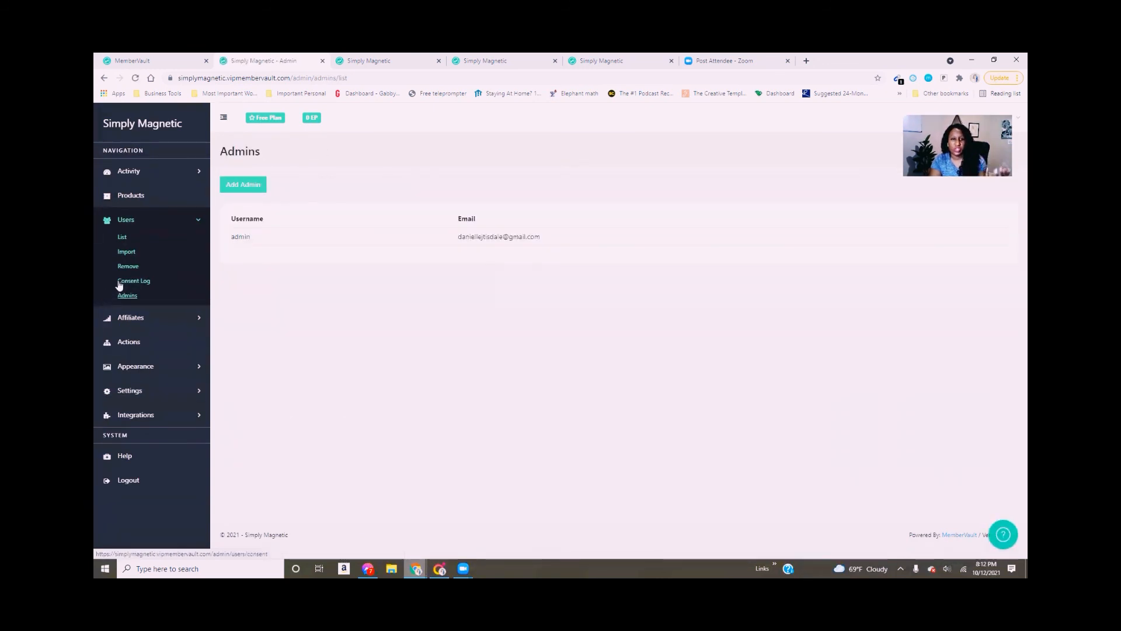
click(123, 228)
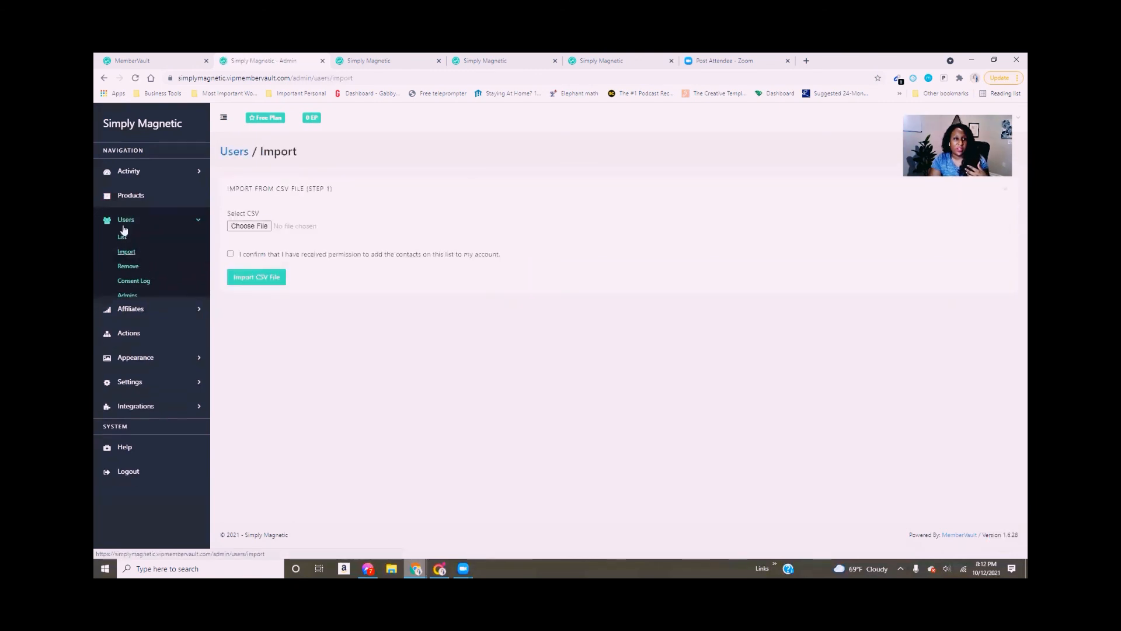